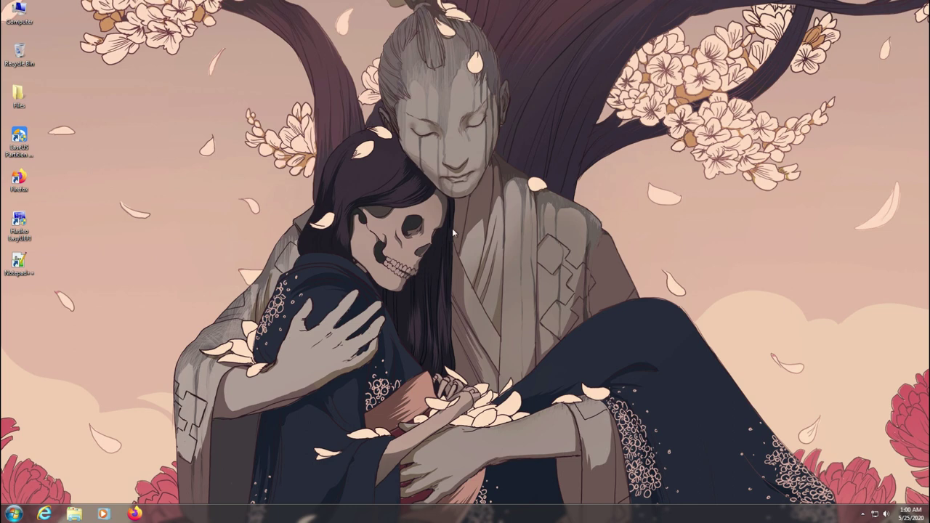
# - Check the PhoenixOSInstaller and primeos_standard images in the Files folder, then close it
pyautogui.doubleClick(16, 100)
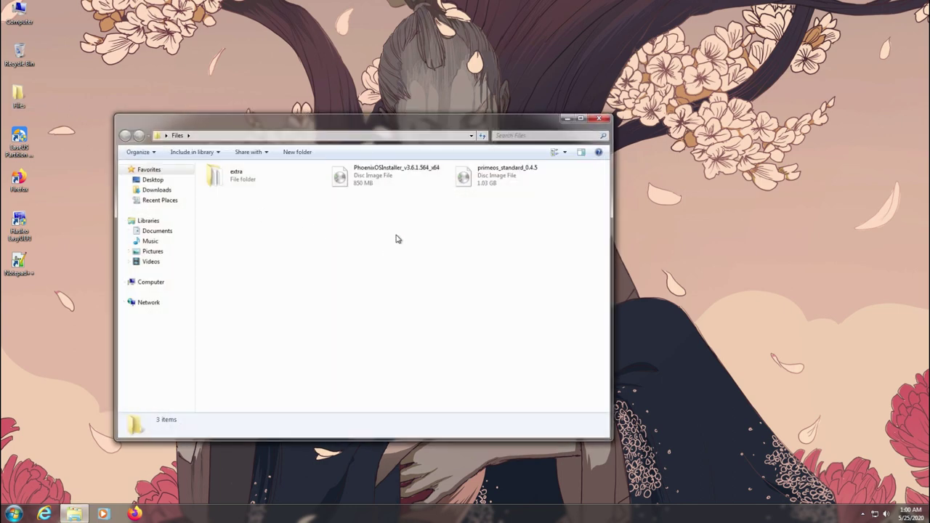
pyautogui.click(417, 182)
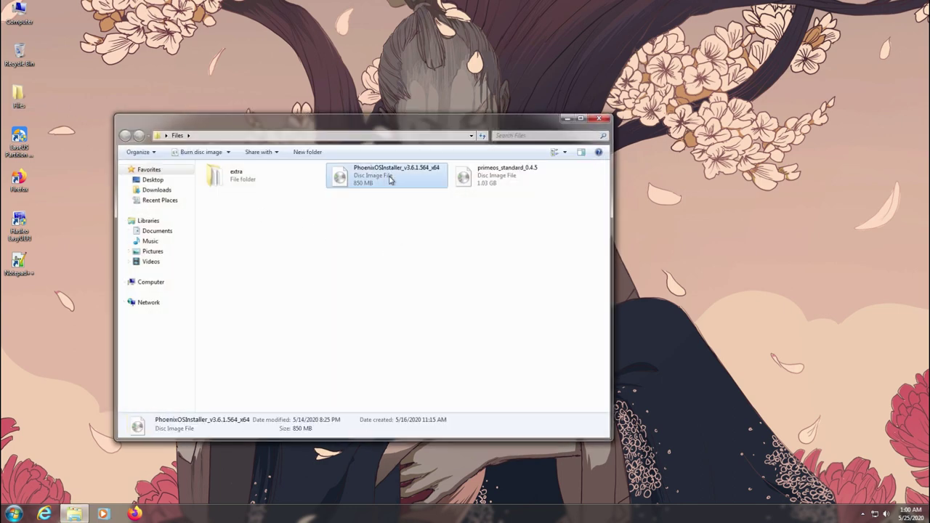
pyautogui.click(483, 178)
pyautogui.click(461, 264)
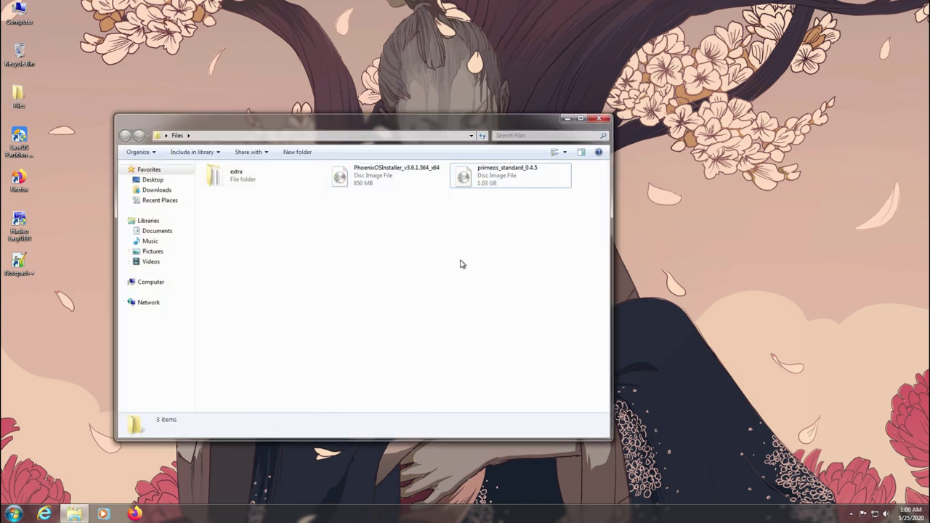
pyautogui.click(598, 118)
pyautogui.click(19, 142)
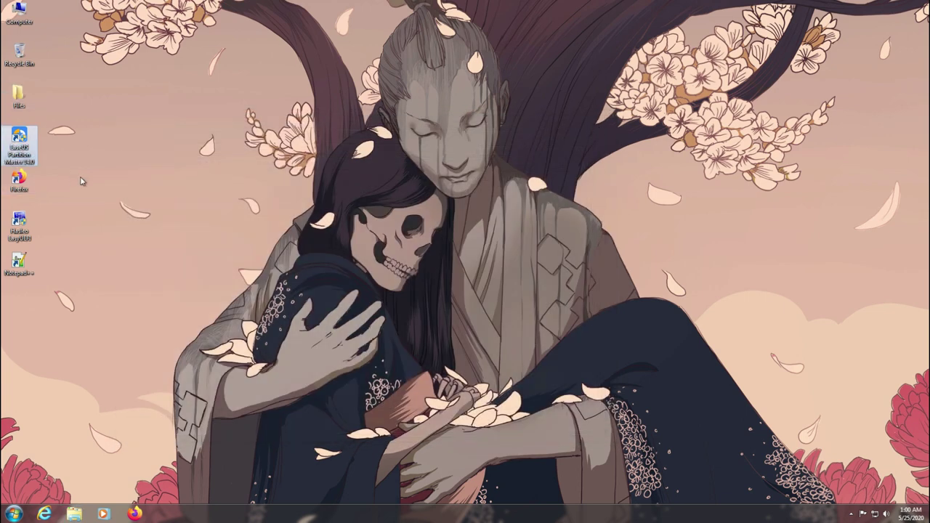
pyautogui.click(54, 244)
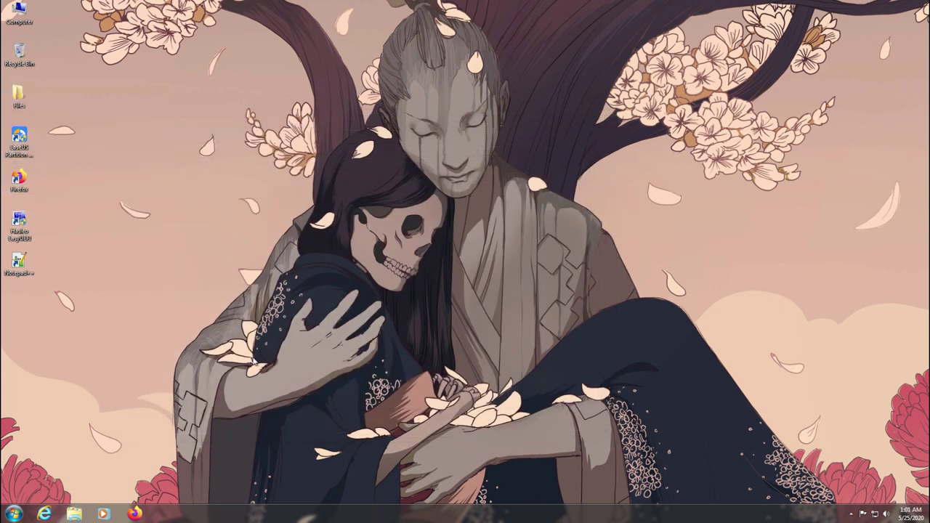
# - Search for grub2win in Firefox and save grub2win.zip from its SourceForge page
pyautogui.click(145, 514)
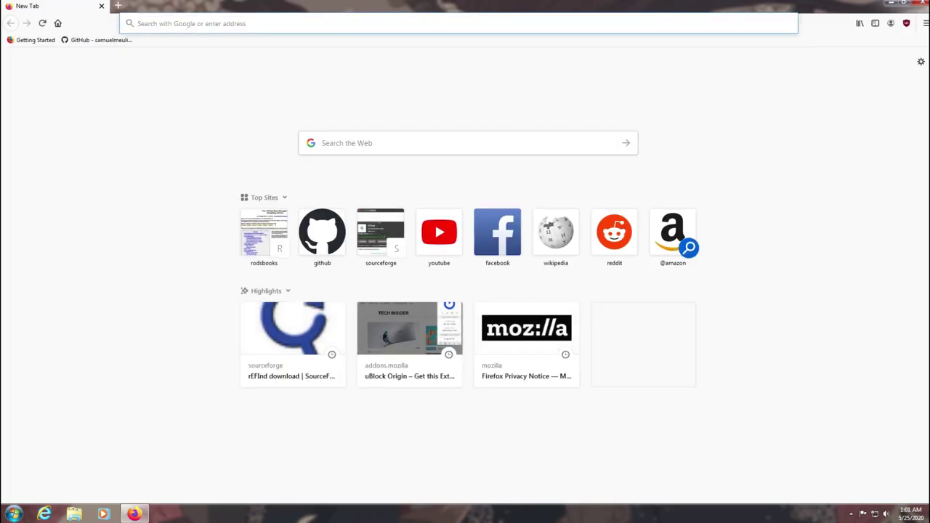
pyautogui.write('grub2win')
pyautogui.press('Return')
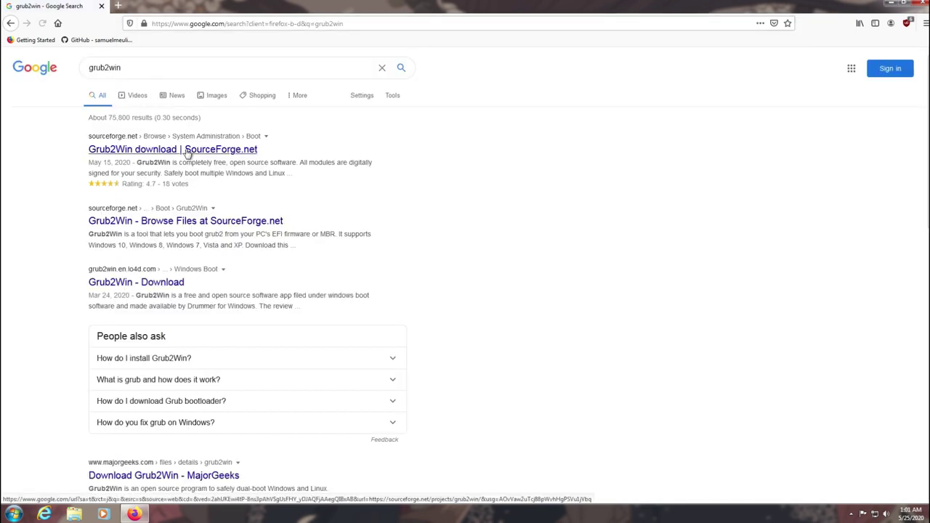
pyautogui.click(187, 150)
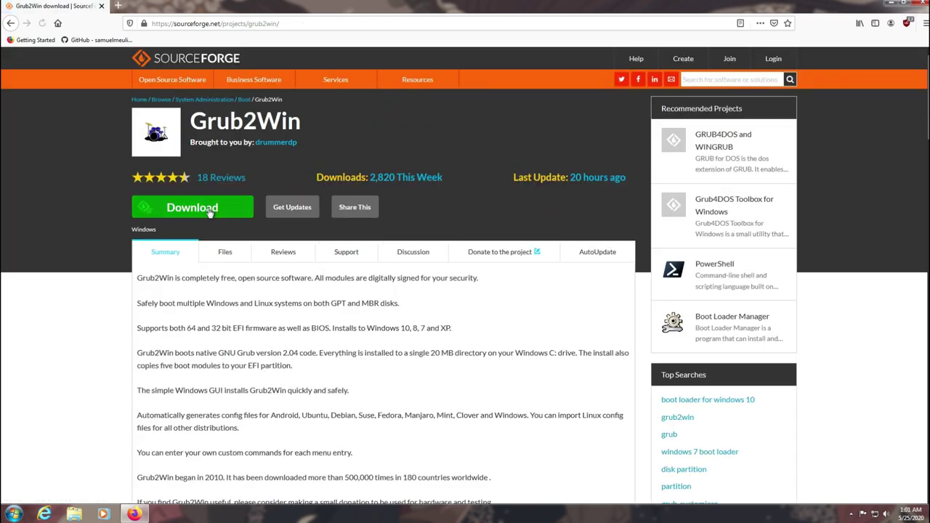
pyautogui.click(209, 210)
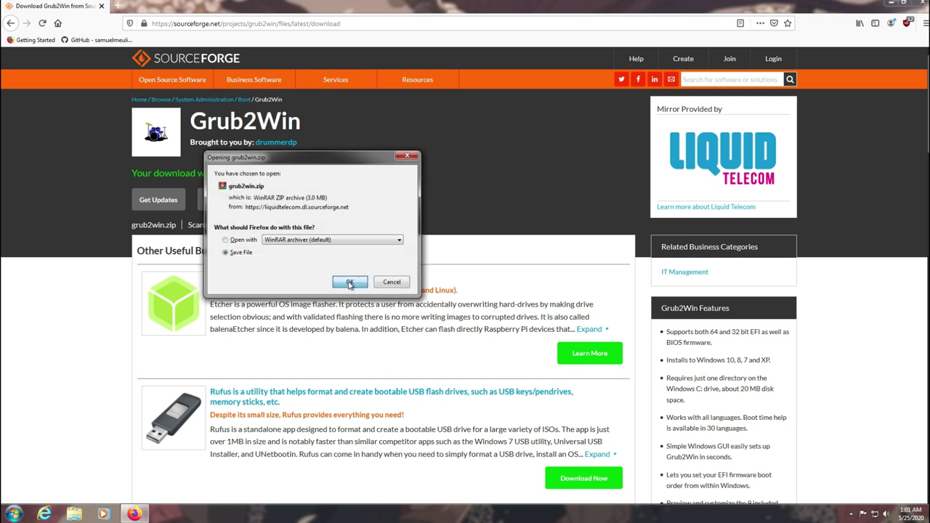
pyautogui.click(349, 282)
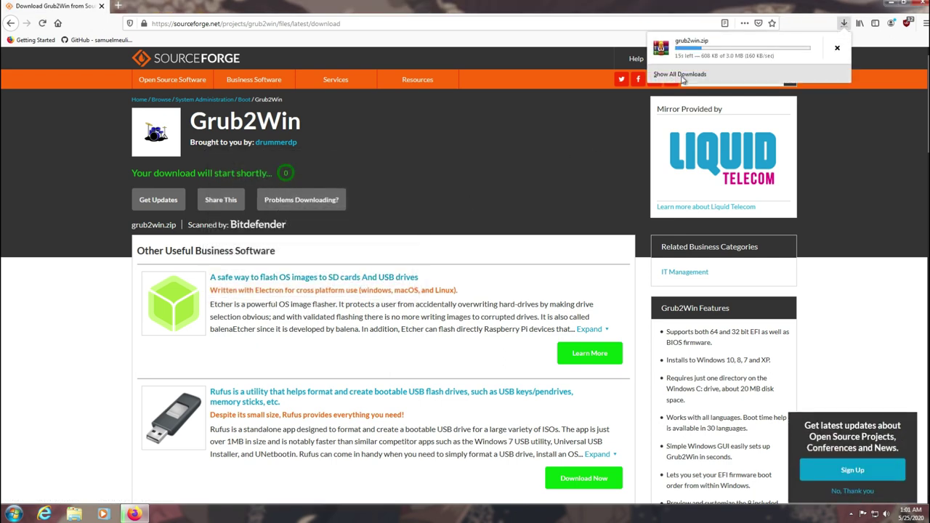
# - Save the GrubInst file from the Grub2Win AutoUpdate subproject page
pyautogui.click(332, 10)
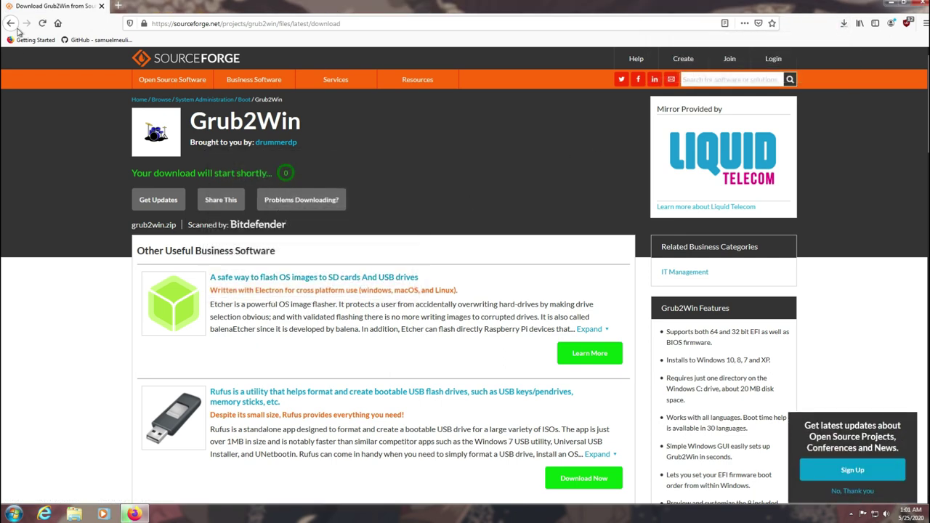
pyautogui.click(10, 23)
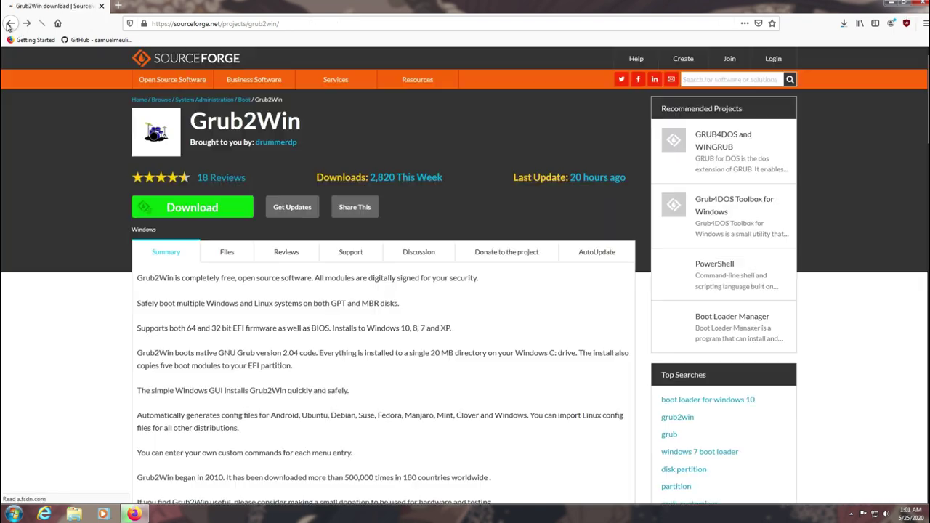
pyautogui.click(596, 254)
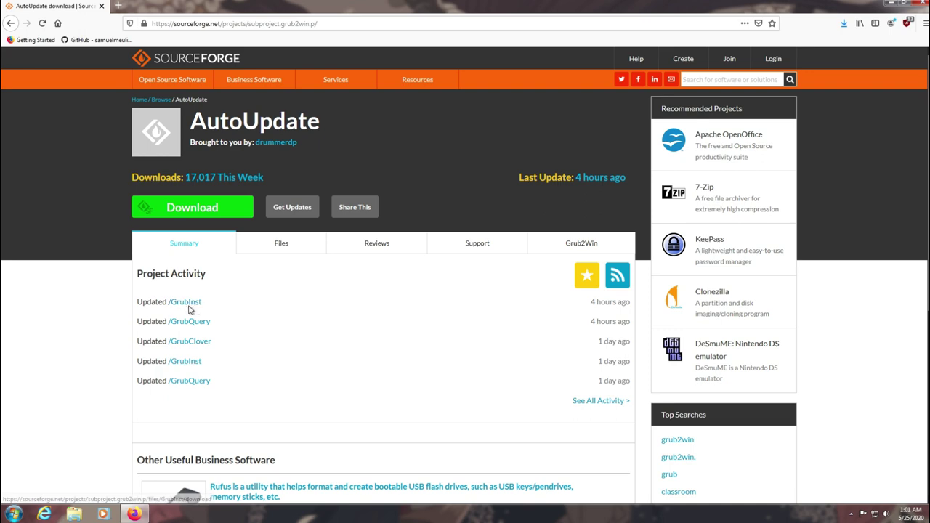
pyautogui.click(187, 302)
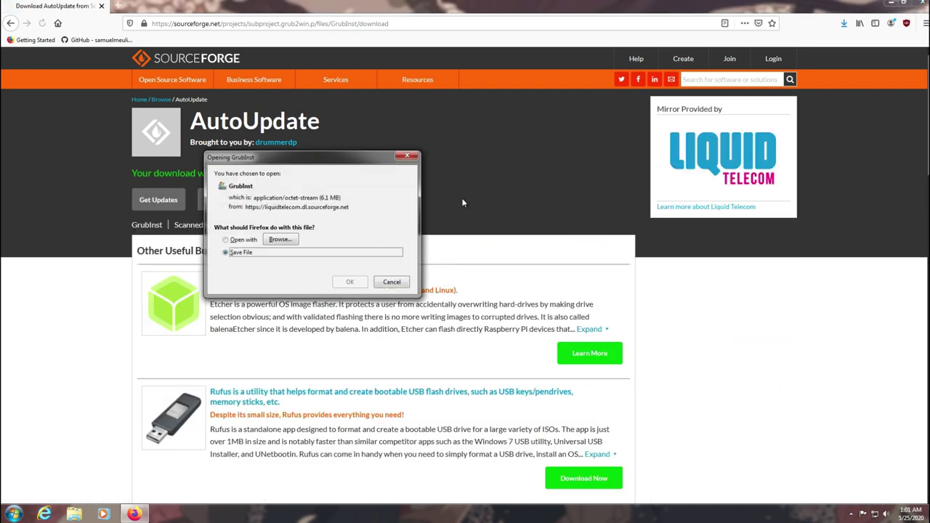
pyautogui.click(352, 281)
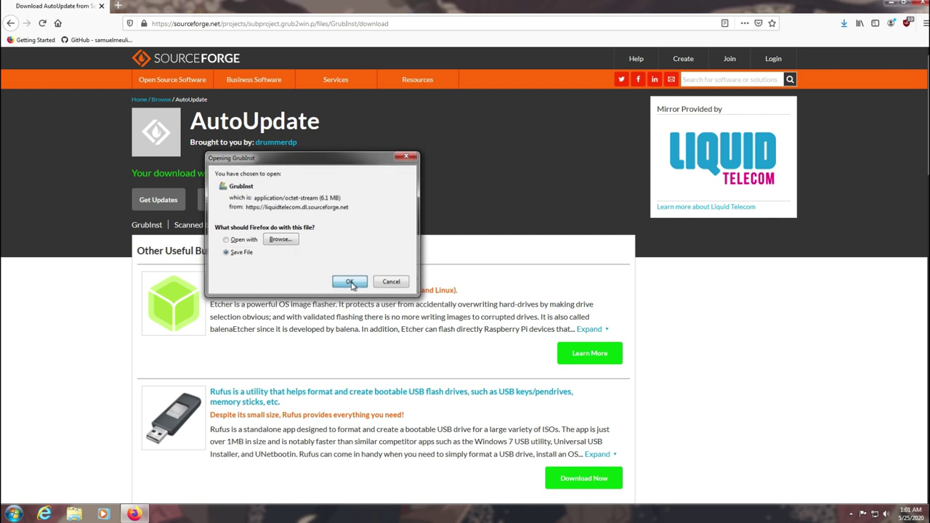
# - Search 'paragon linux file systems for windows' and save linuxwin_trial.msi from Paragon's product page
pyautogui.click(465, 24)
pyautogui.write('paragon')
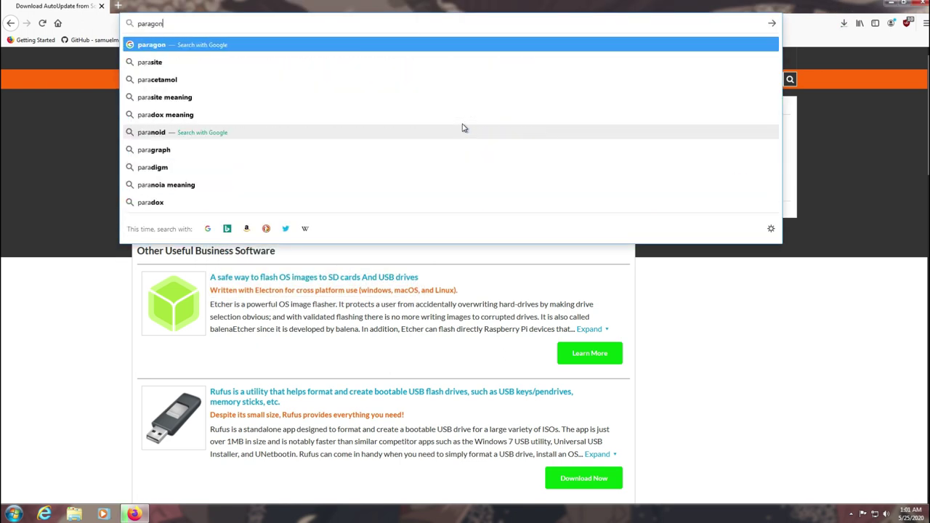
pyautogui.write(' linux f')
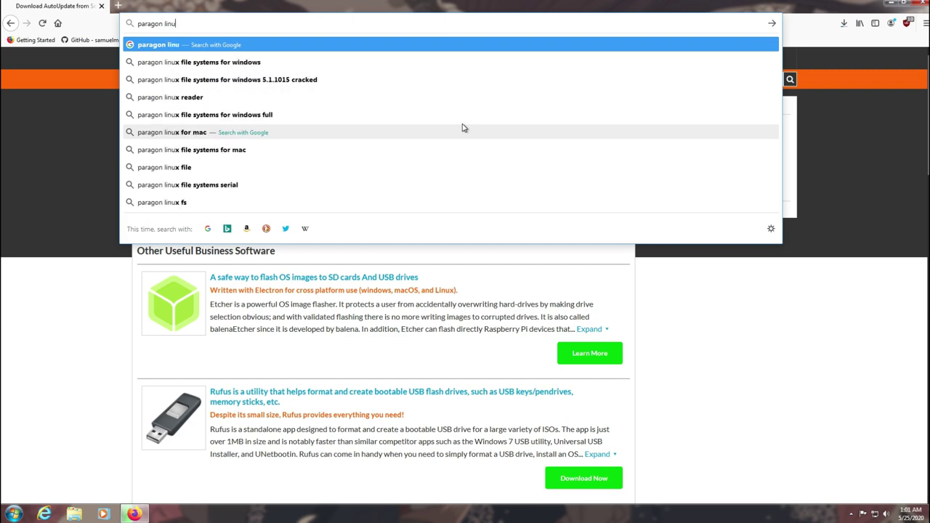
pyautogui.press('Down')
pyautogui.press('Return')
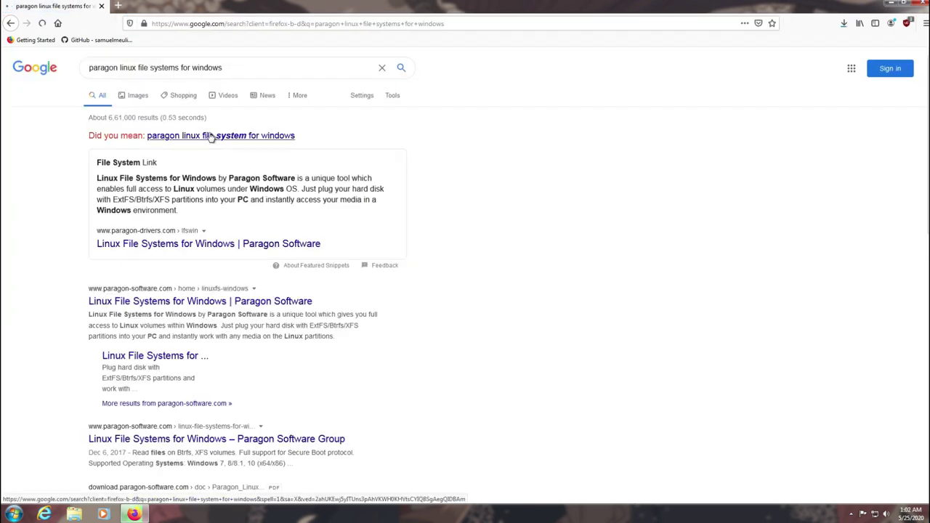
pyautogui.click(218, 135)
pyautogui.click(169, 298)
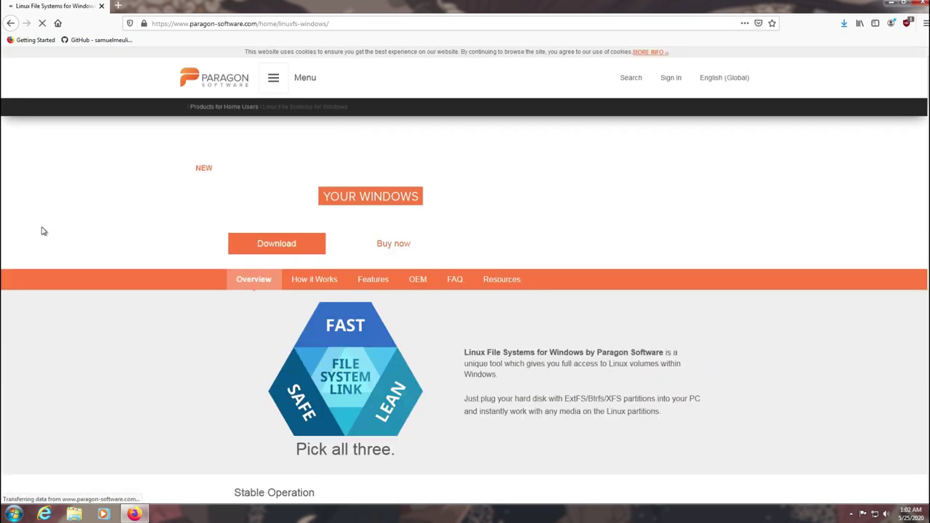
pyautogui.scroll(-10, 118, 274)
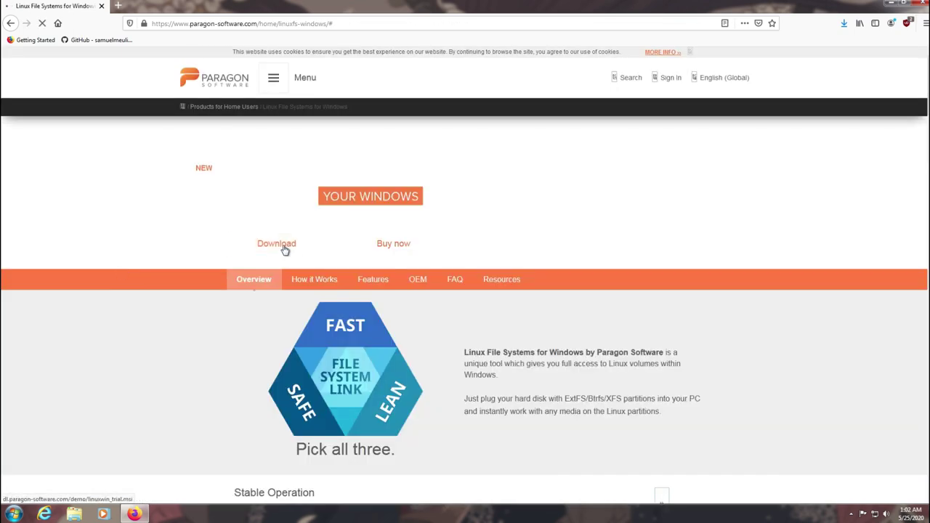
pyautogui.click(284, 247)
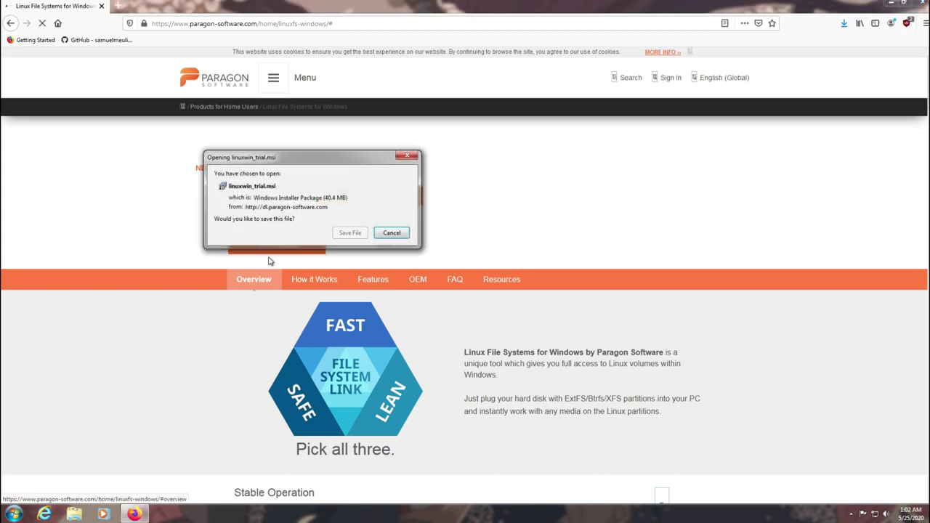
pyautogui.click(351, 234)
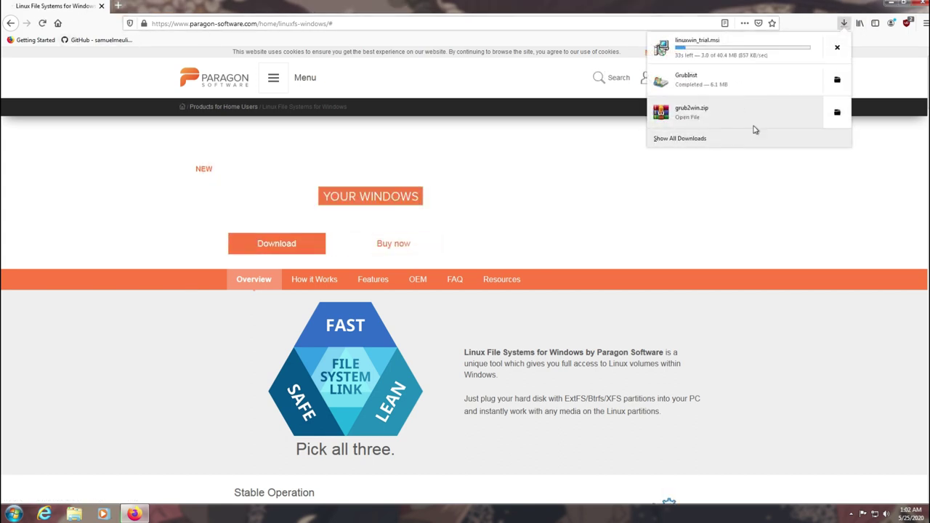
# - Run setup.exe from grub2win.zip in WinRAR, approve it, then cancel the stalled module download
pyautogui.click(710, 115)
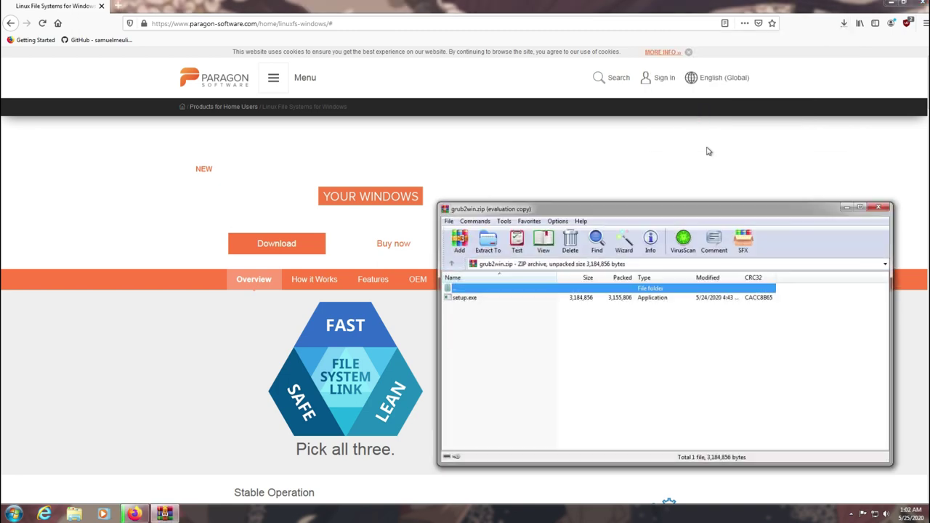
pyautogui.click(891, 3)
pyautogui.moveTo(619, 215); pyautogui.dragTo(471, 165)
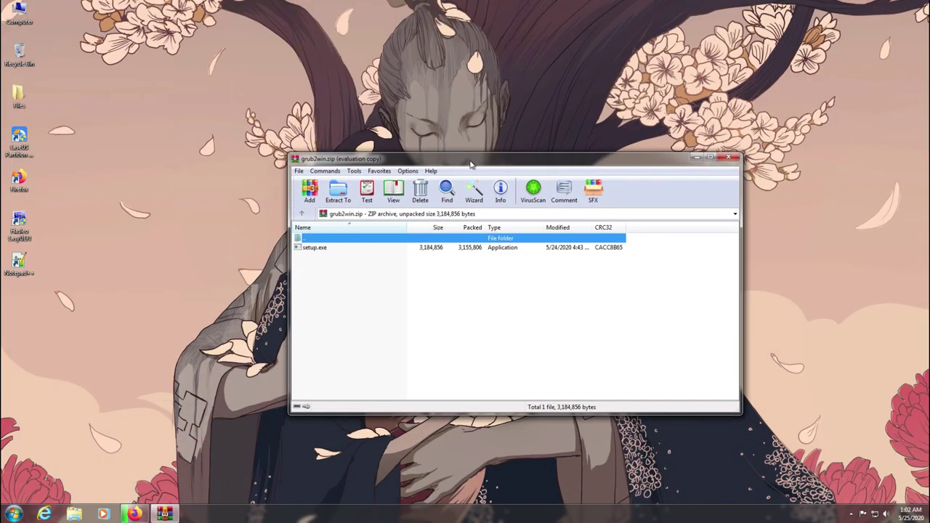
pyautogui.click(327, 249)
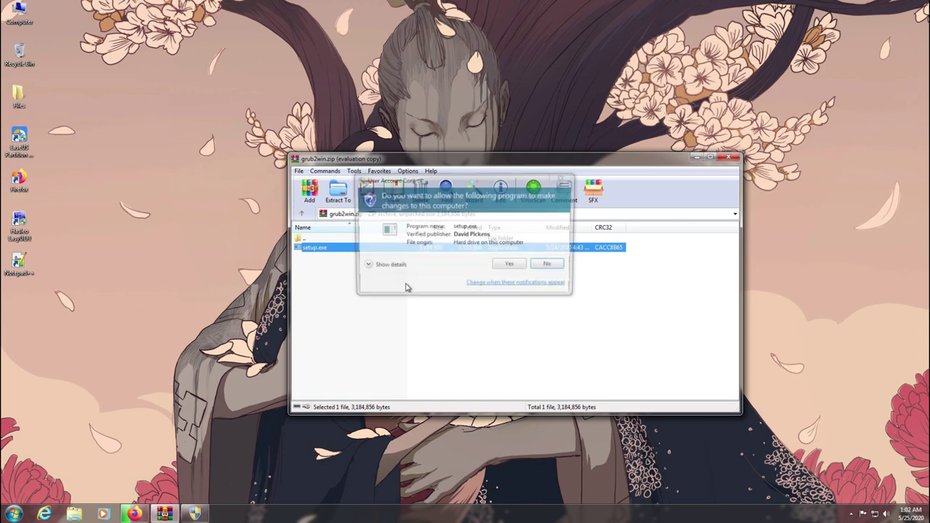
pyautogui.click(506, 268)
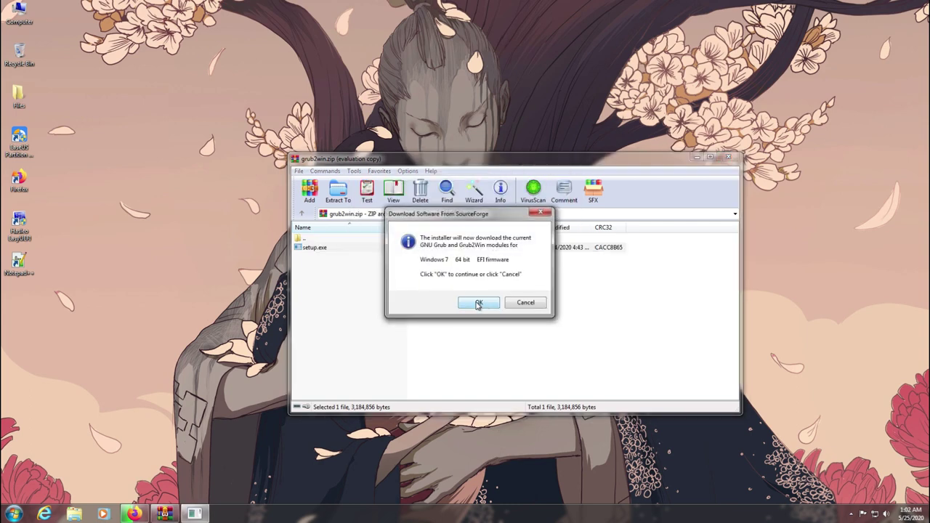
pyautogui.click(477, 303)
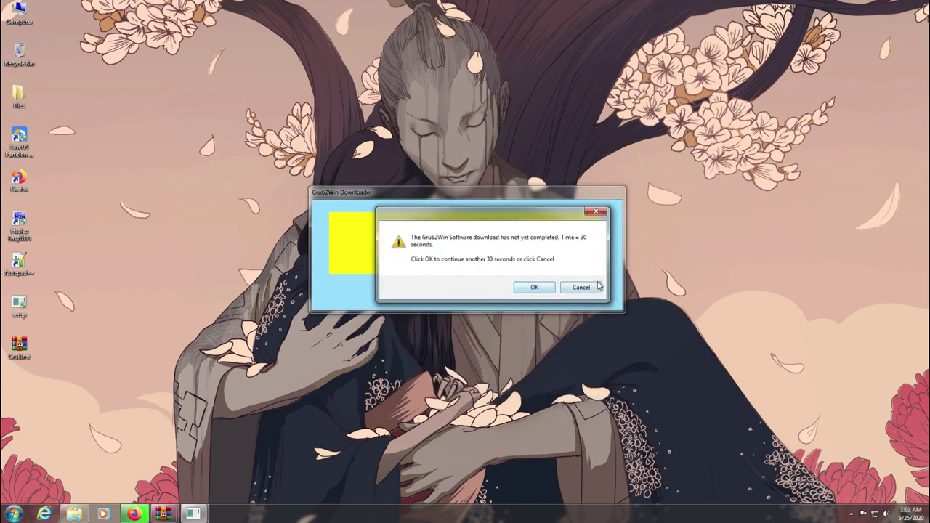
pyautogui.click(585, 288)
# - Copy GrubInst from Downloads to the Desktop and rename it GrubInst.7z
pyautogui.click(466, 293)
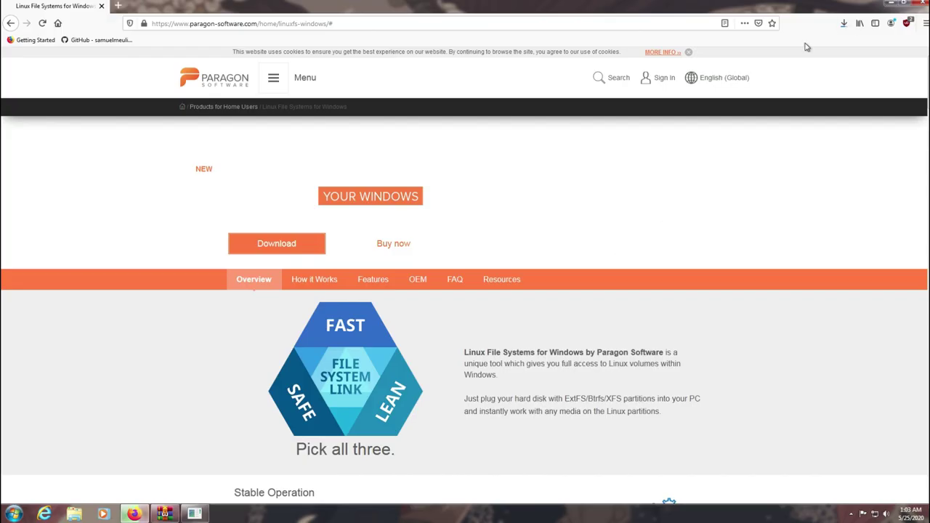
pyautogui.click(844, 22)
pyautogui.click(837, 79)
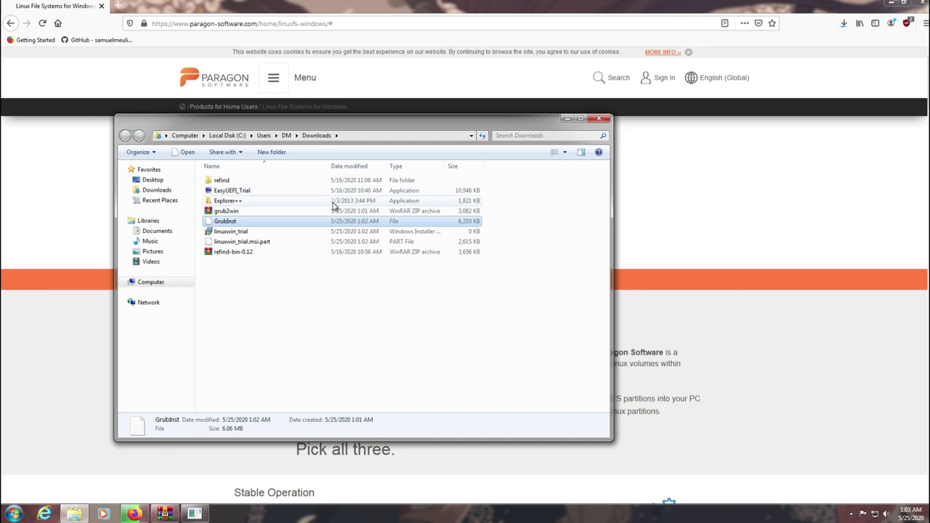
pyautogui.click(153, 180)
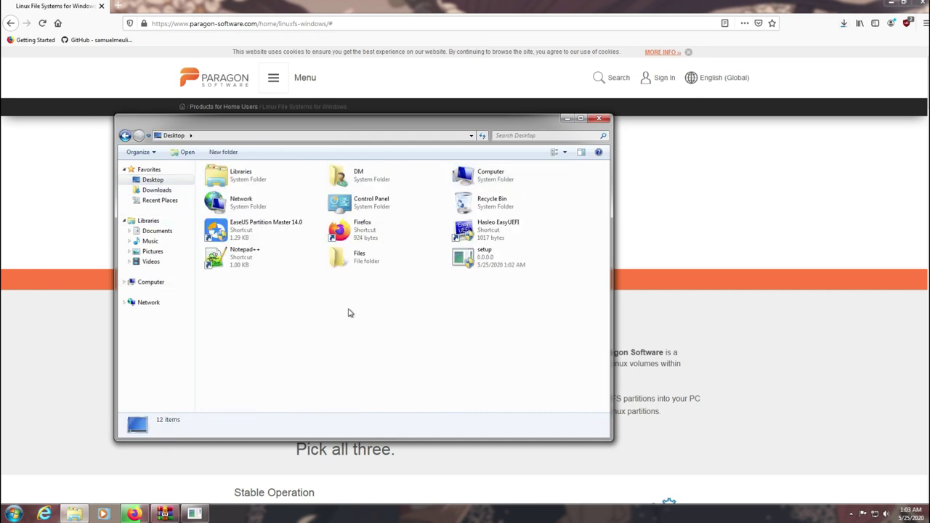
pyautogui.hotkey('ctrl', 'v')
pyautogui.rightClick(242, 287)
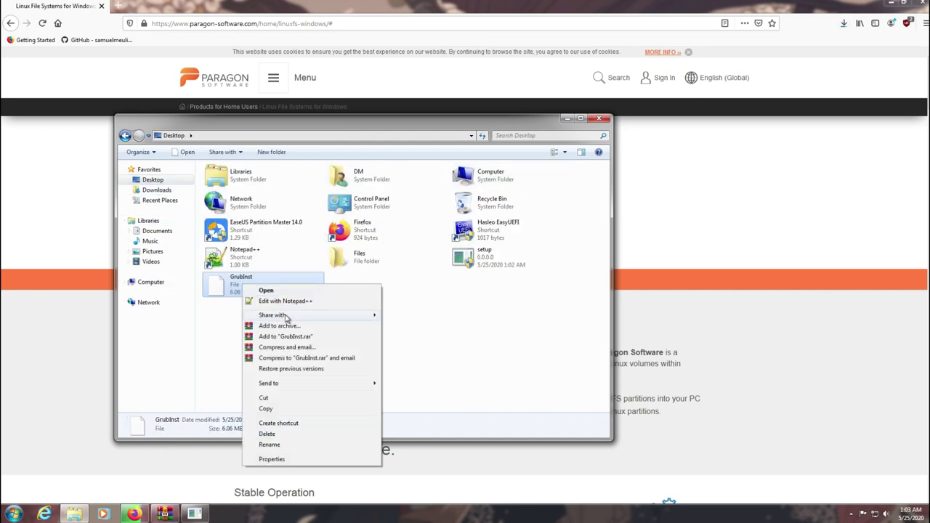
pyautogui.click(283, 445)
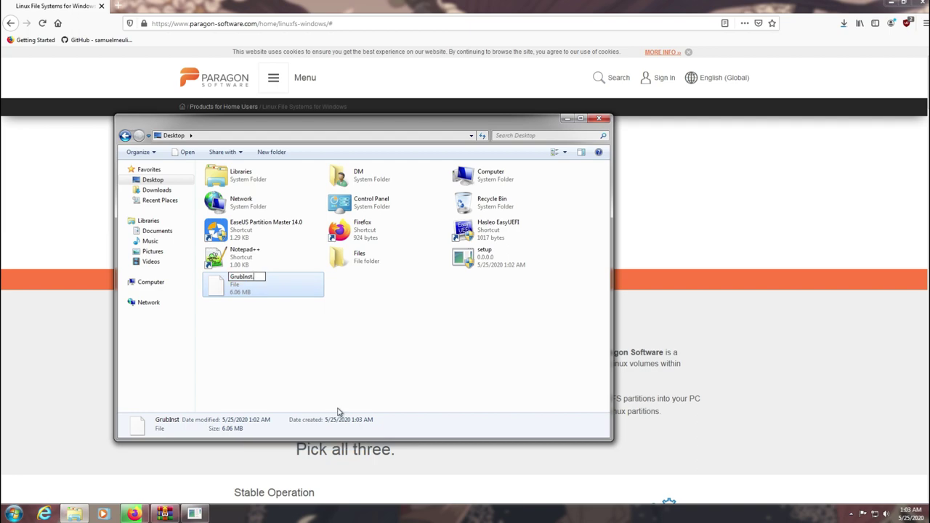
pyautogui.write('.7z')
pyautogui.press('Return')
pyautogui.press('Return')
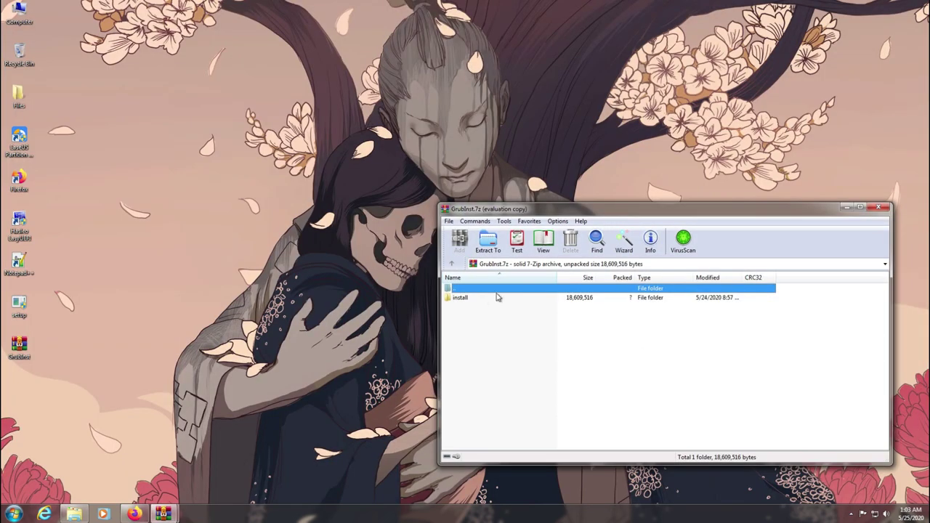
# - Open GrubInst.7z and drag its install folder onto the desktop
pyautogui.doubleClick(465, 298)
pyautogui.press('BackSpace')
pyautogui.moveTo(470, 302); pyautogui.dragTo(25, 398)
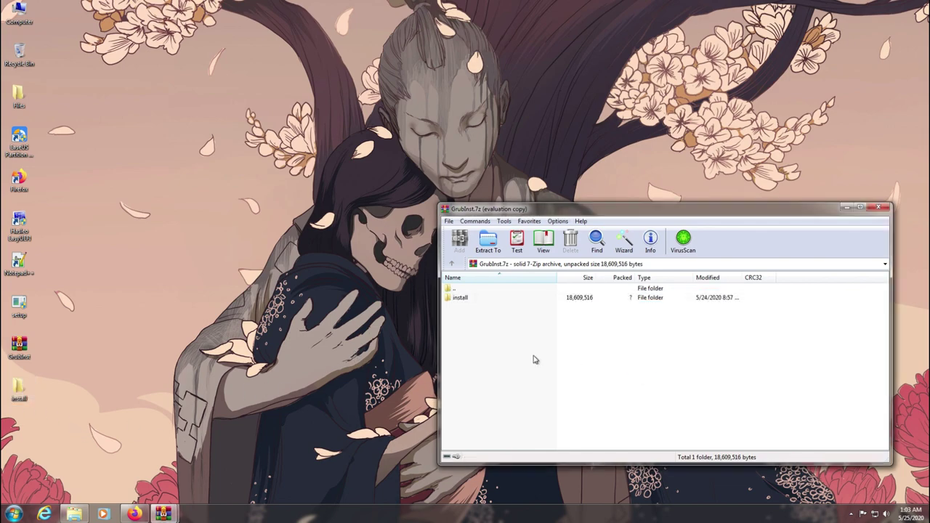
pyautogui.press('super+d')
# - Run the install folder's setup file as administrator and install Grub2Win to C:\grub2
pyautogui.doubleClick(20, 391)
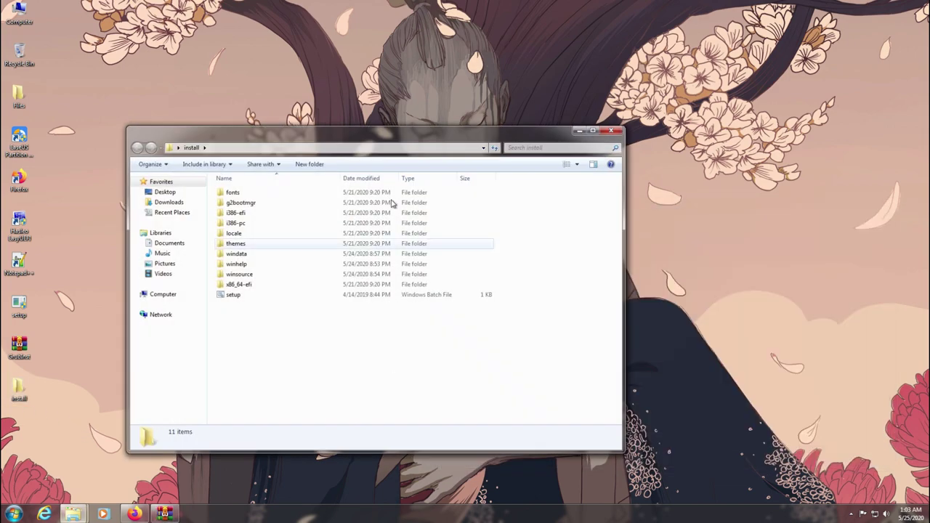
pyautogui.moveTo(375, 133); pyautogui.dragTo(543, 133)
pyautogui.click(398, 291)
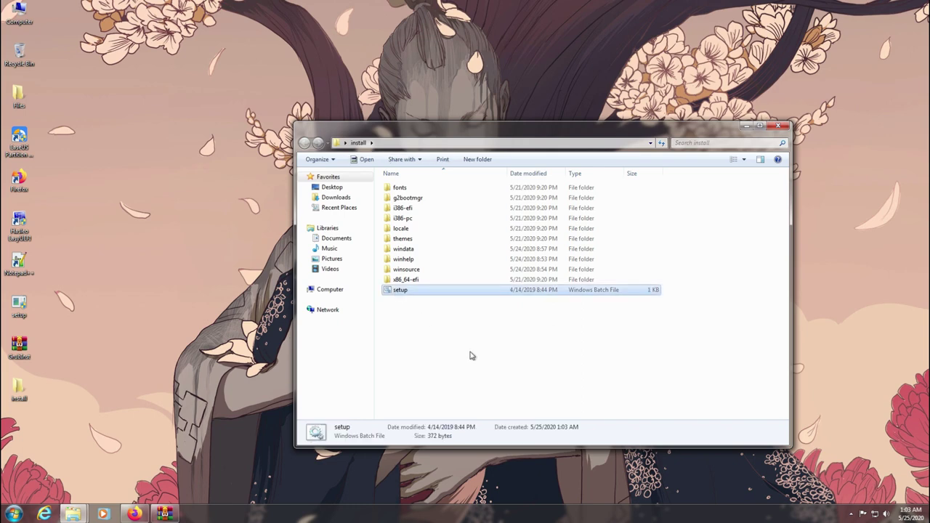
pyautogui.rightClick(418, 291)
pyautogui.click(473, 92)
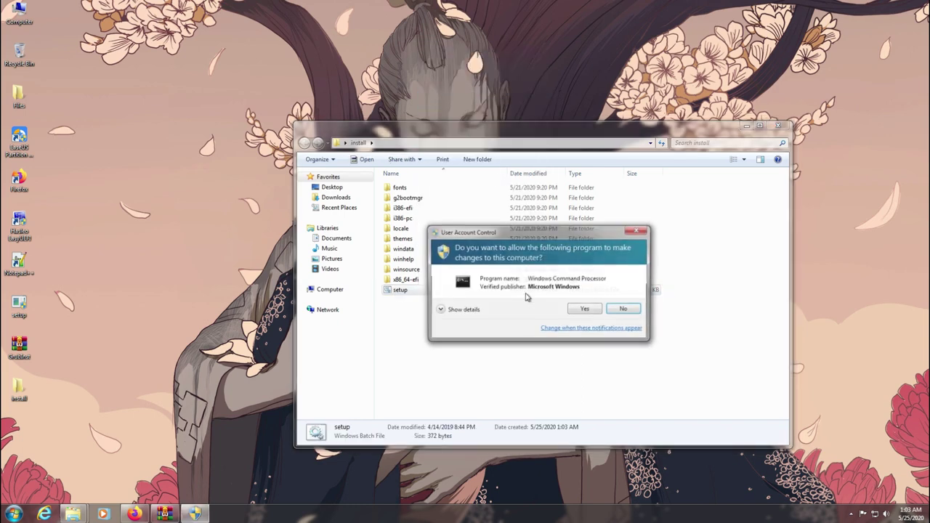
pyautogui.hotkey('alt', 'y')
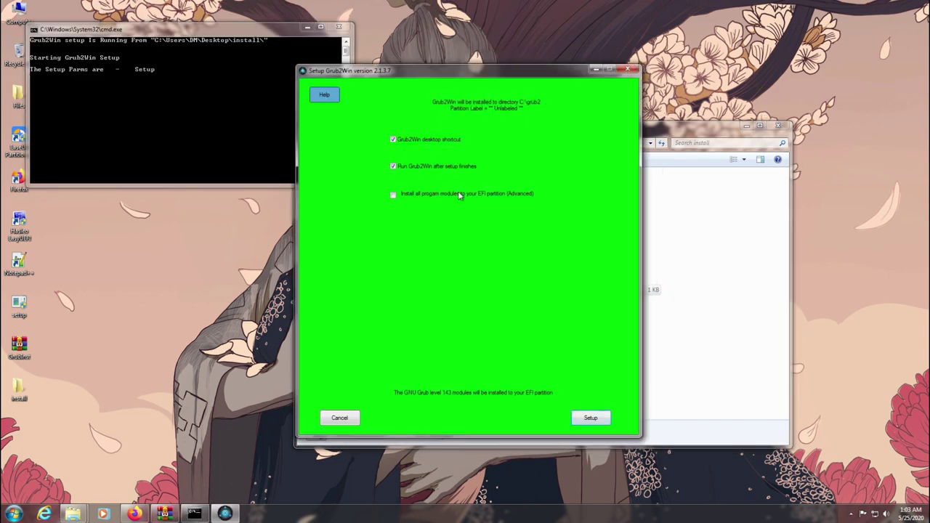
pyautogui.click(590, 417)
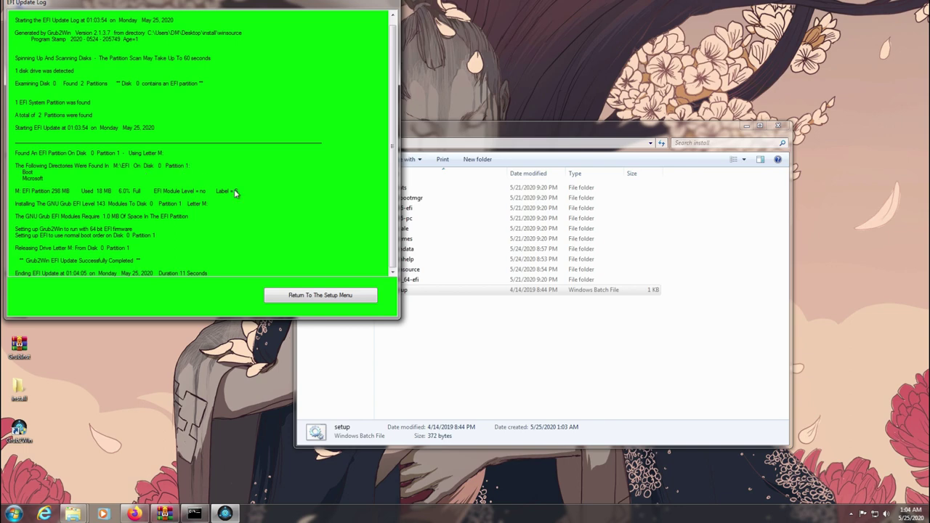
pyautogui.click(306, 297)
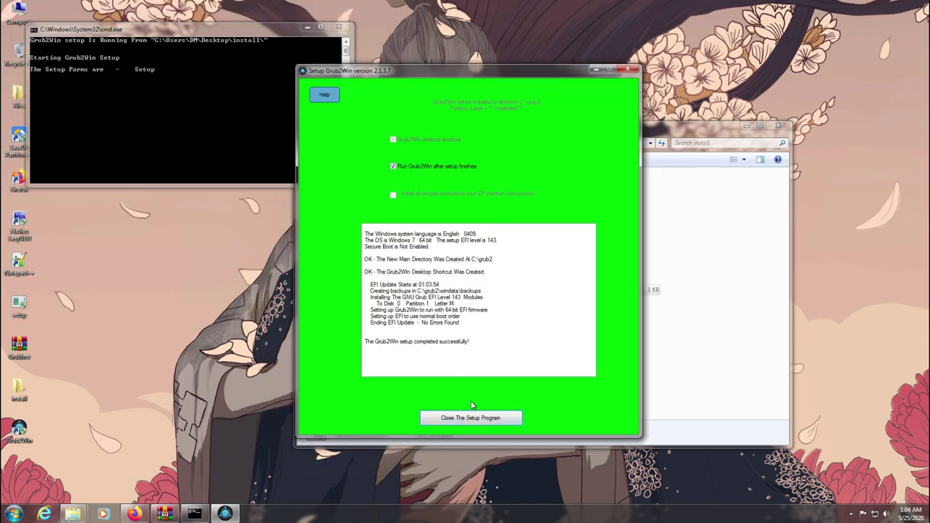
# - Launch Grub2Win and set the Grub graphics mode to 1920x1080
pyautogui.click(465, 417)
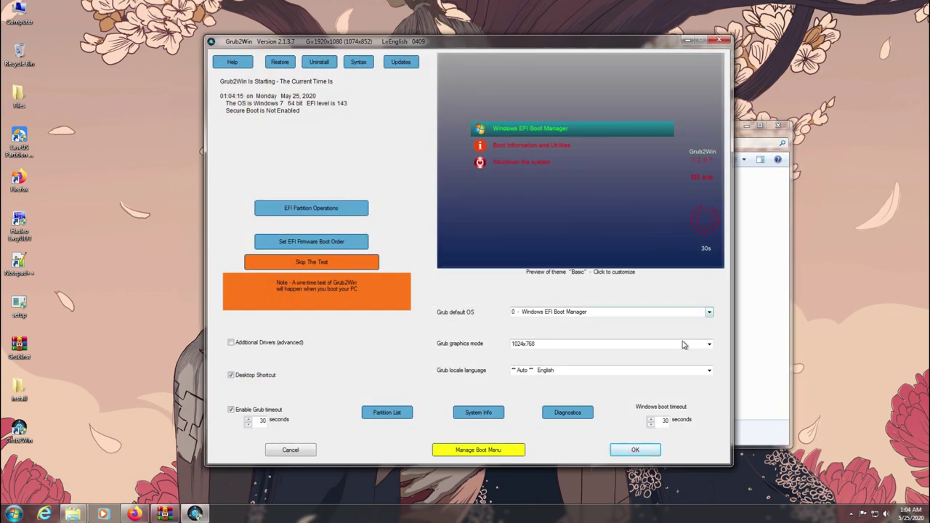
pyautogui.click(709, 345)
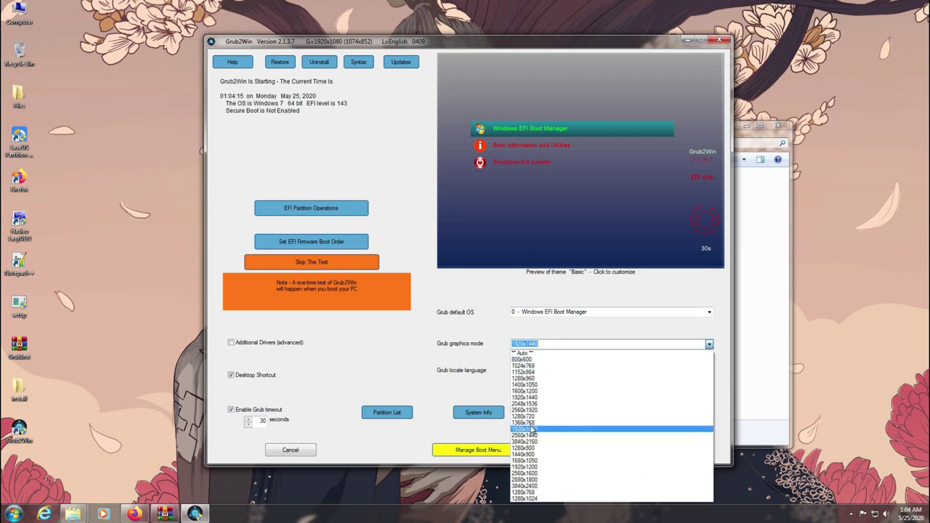
pyautogui.click(623, 430)
# - Give the boot menu the Fuji background, white selected-item text and a new menu text colour
pyautogui.click(528, 232)
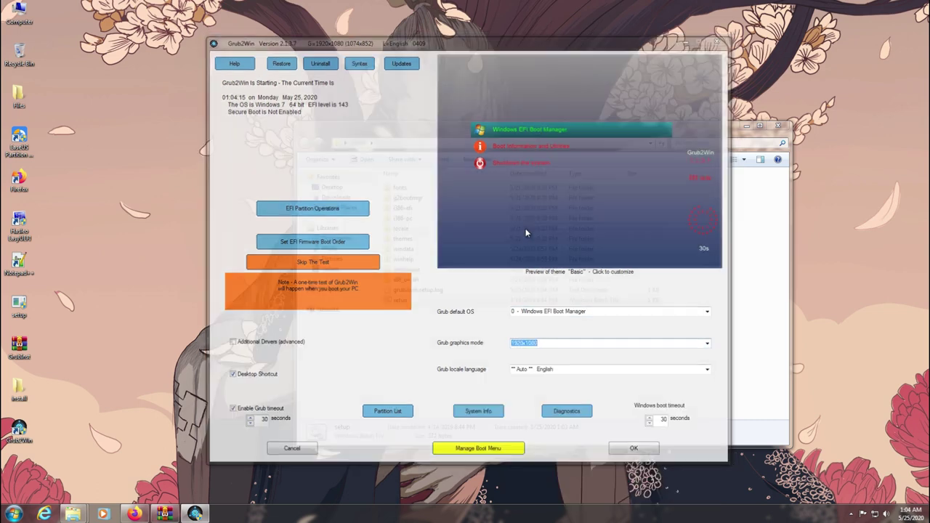
pyautogui.click(368, 288)
pyautogui.scroll(-4, 400, 334)
pyautogui.click(390, 366)
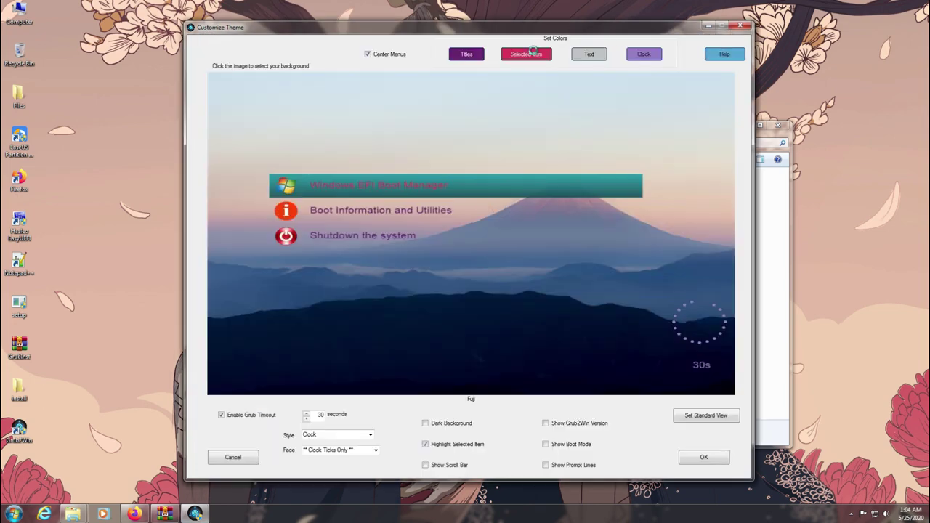
pyautogui.click(526, 53)
pyautogui.click(265, 115)
pyautogui.click(218, 176)
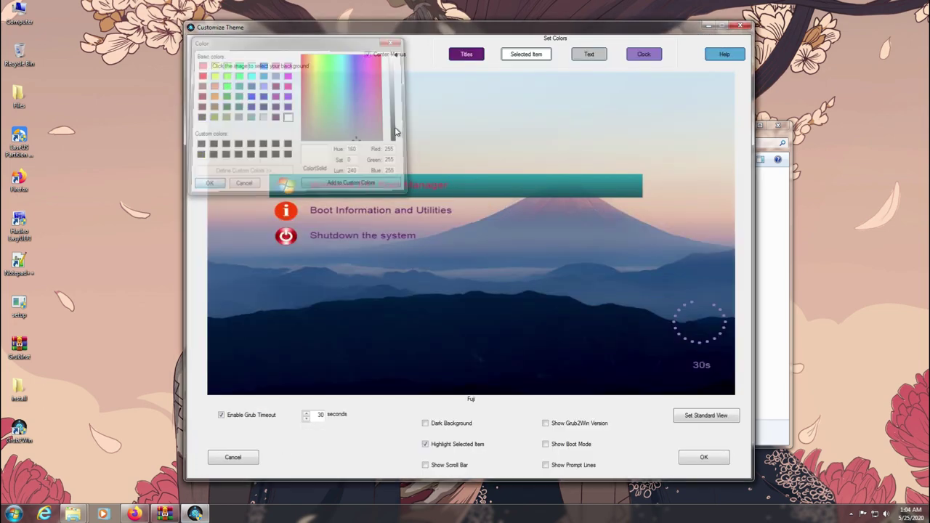
pyautogui.click(590, 56)
pyautogui.click(288, 117)
pyautogui.click(217, 175)
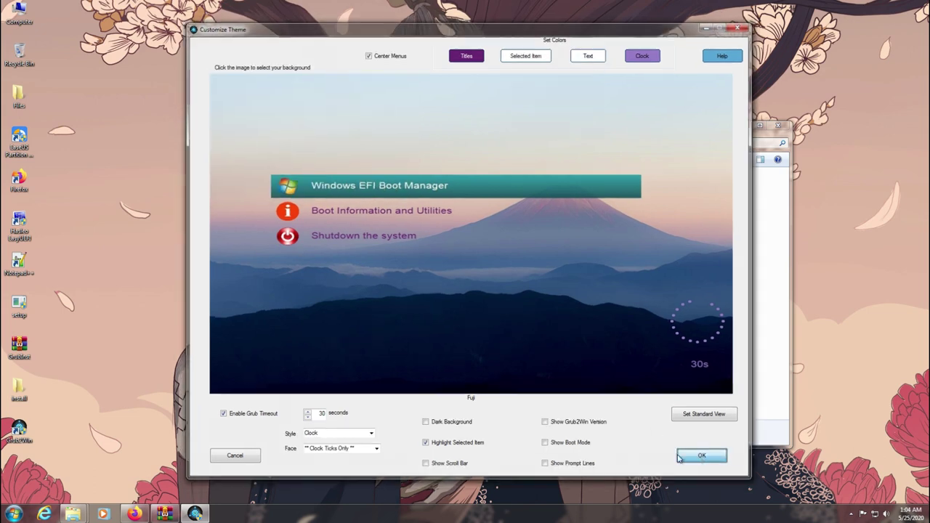
pyautogui.click(704, 458)
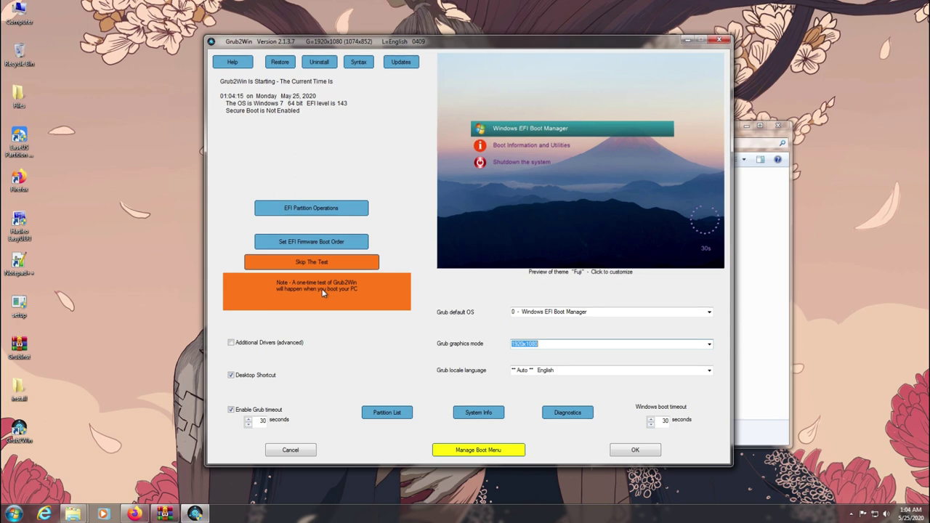
# - Apply the Refresh GNU Grub EFI Modules action in EFI Update Actions, then close the dialog
pyautogui.click(318, 208)
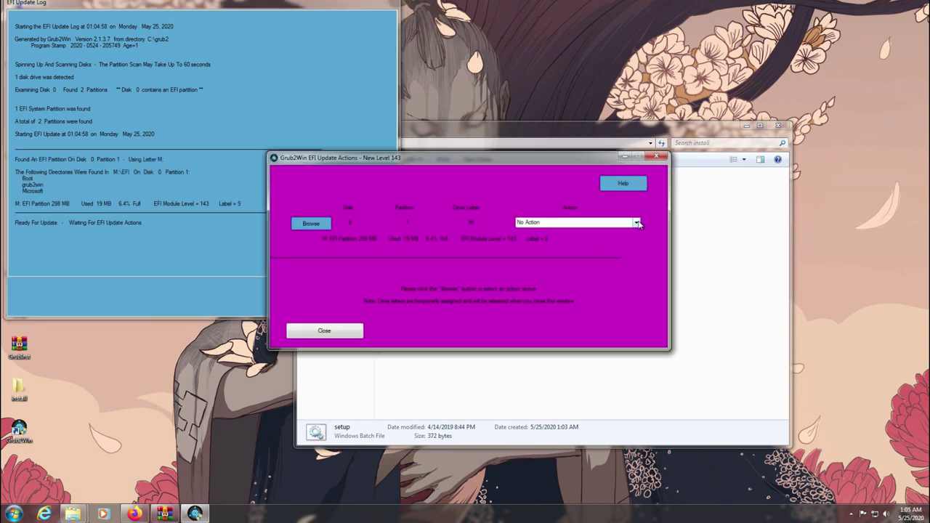
pyautogui.click(637, 223)
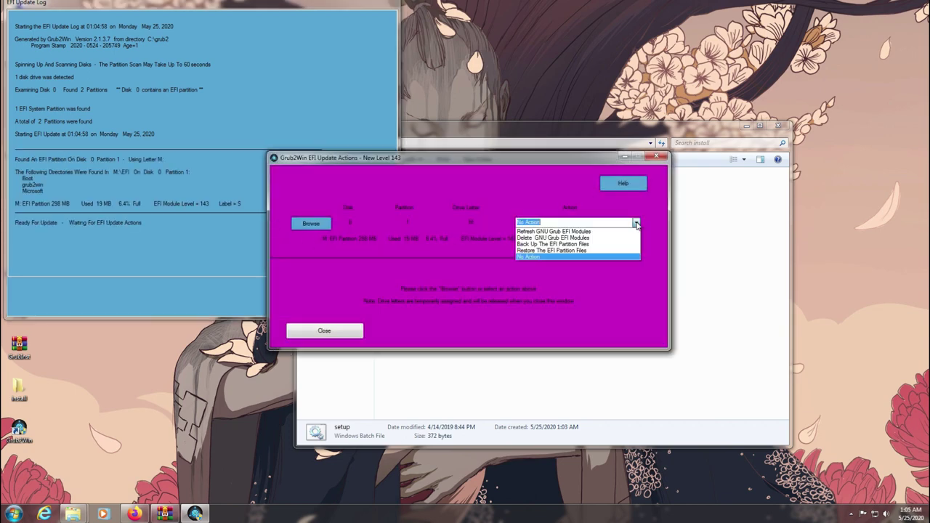
pyautogui.click(556, 231)
pyautogui.click(612, 330)
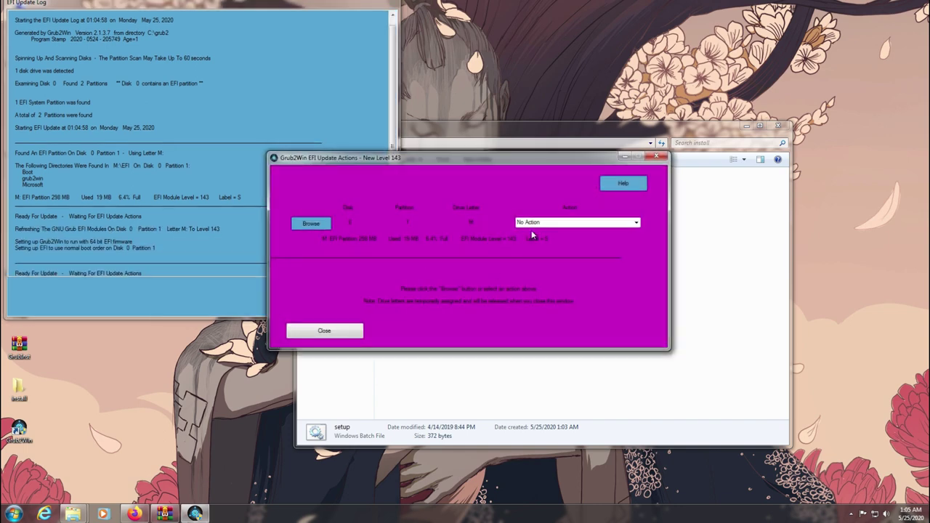
pyautogui.click(324, 333)
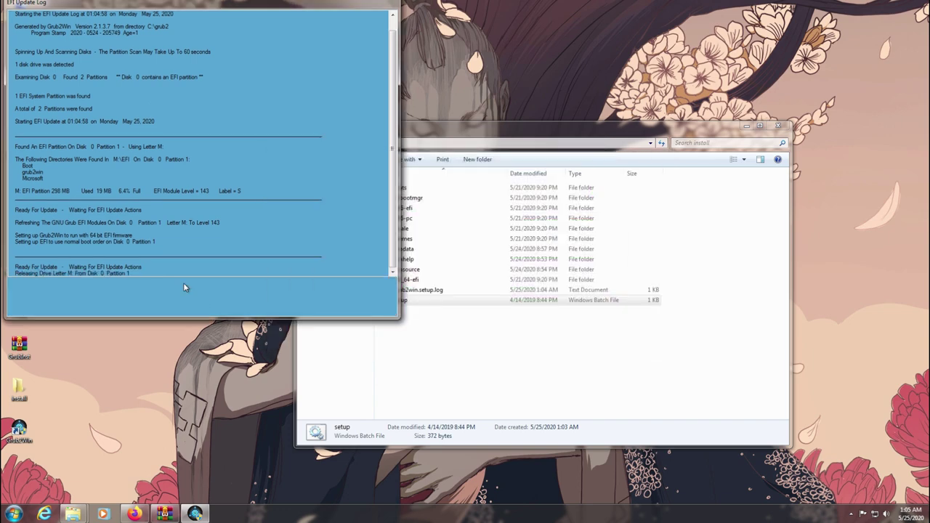
# - Save the Grub2Win settings to generate the boot menu and close the run log
pyautogui.click(308, 292)
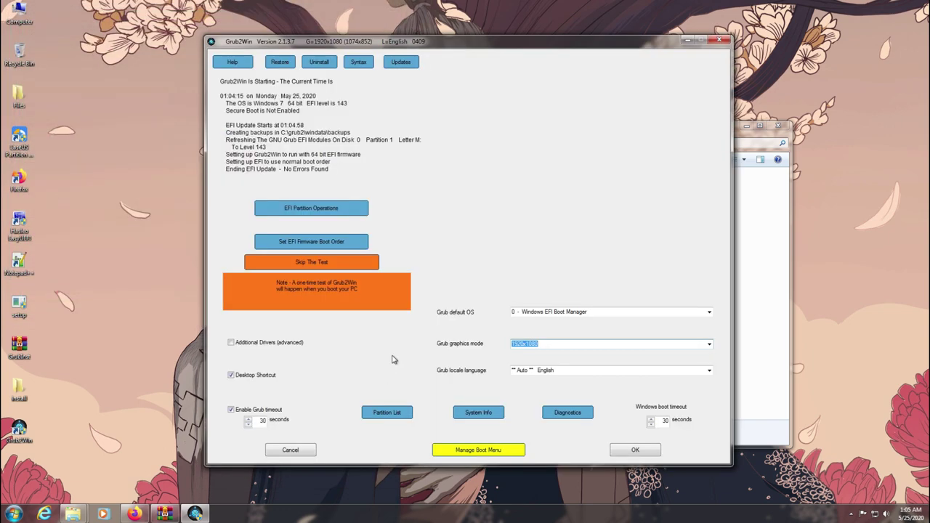
pyautogui.click(650, 451)
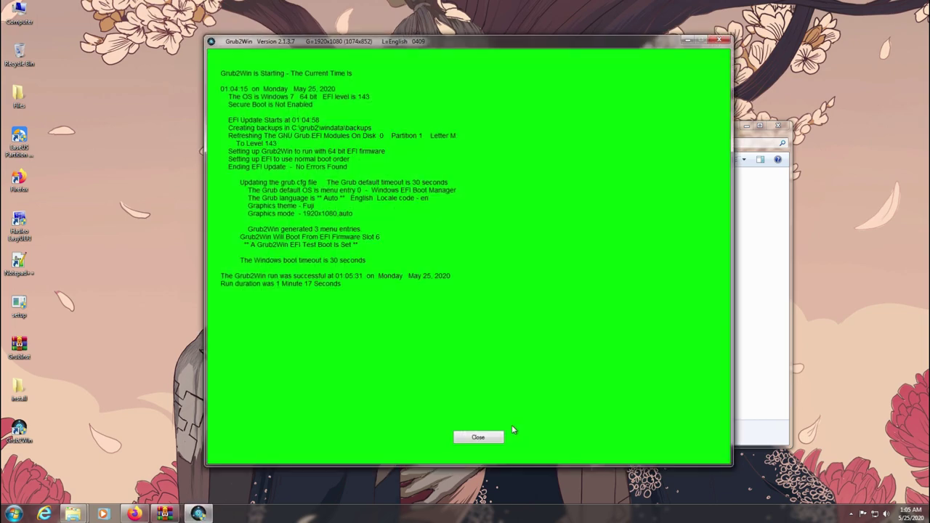
pyautogui.click(480, 437)
# - Relaunch Grub2Win as administrator, skip the one-time boot test, save again and close the log
pyautogui.doubleClick(18, 430)
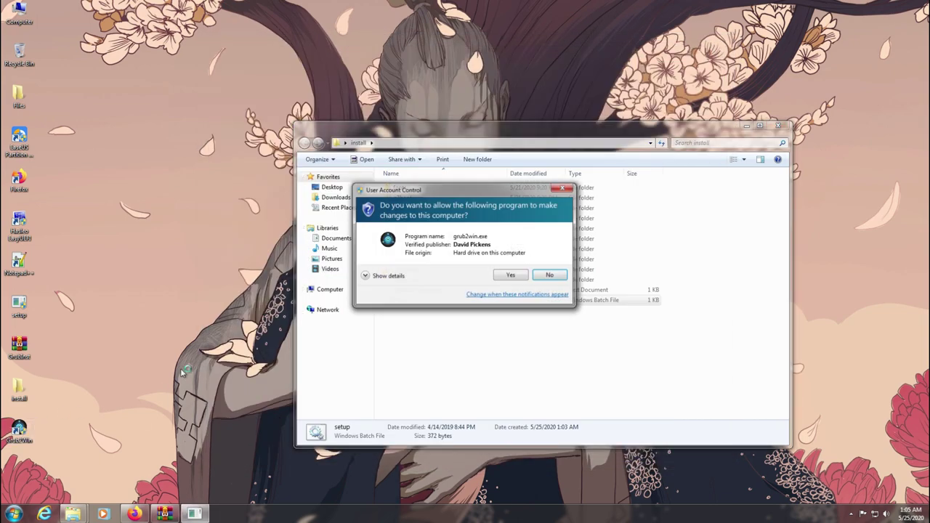
pyautogui.click(511, 276)
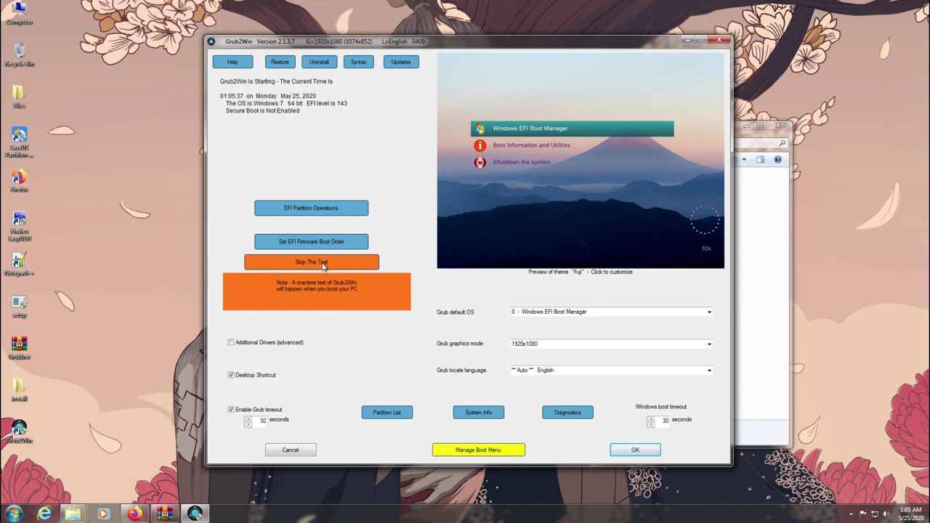
pyautogui.click(324, 263)
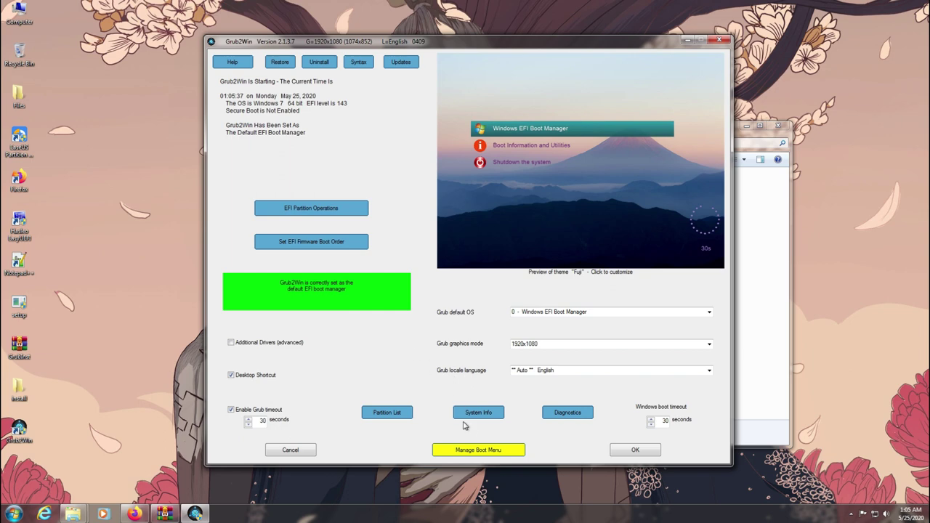
pyautogui.click(621, 449)
pyautogui.click(477, 437)
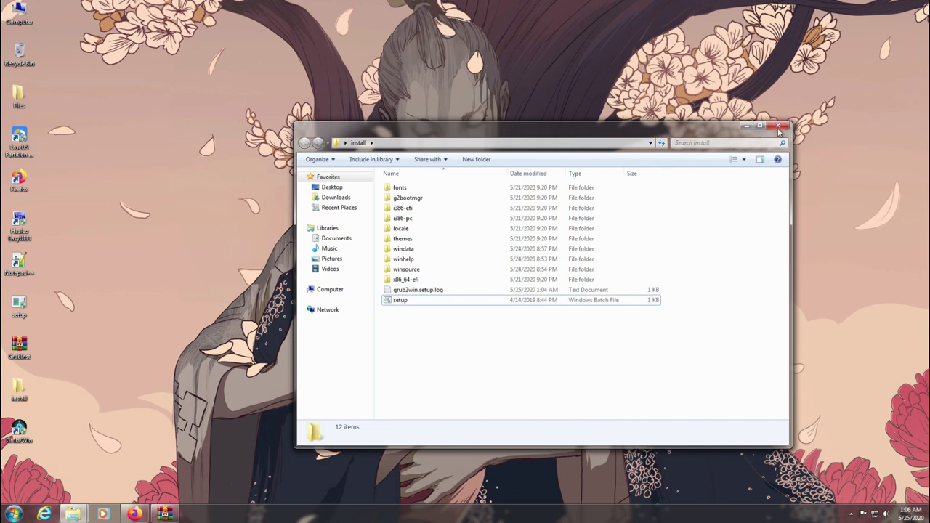
# - Permanently delete the leftover setup file from the desktop and close WinRAR
pyautogui.press('super+d')
pyautogui.click(19, 305)
pyautogui.hotkey('shift', 'Delete')
pyautogui.press('Return')
pyautogui.click(164, 513)
pyautogui.hotkey('alt', 'F4')
# - Launch linuxwin_trial.msi from Firefox's downloads, allowing it past the security warning
pyautogui.click(134, 513)
pyautogui.click(844, 23)
pyautogui.click(729, 47)
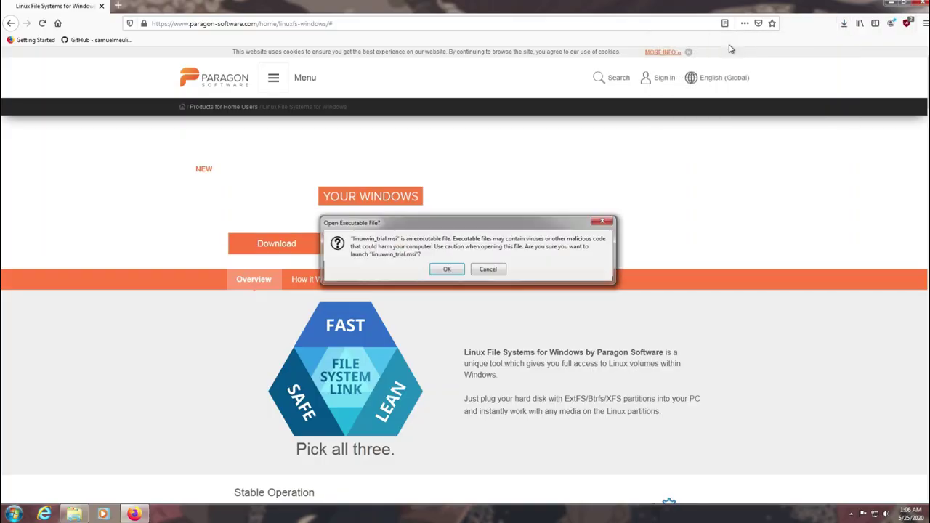
pyautogui.click(444, 270)
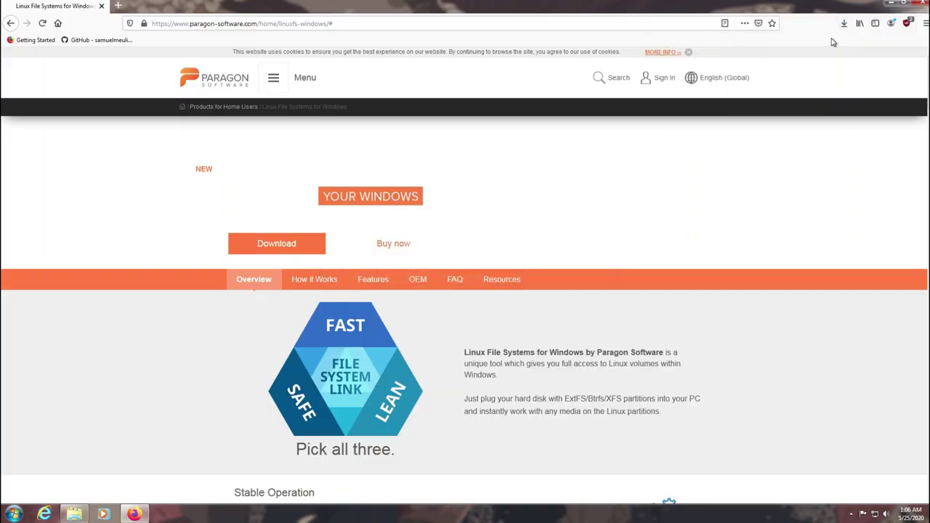
pyautogui.click(525, 253)
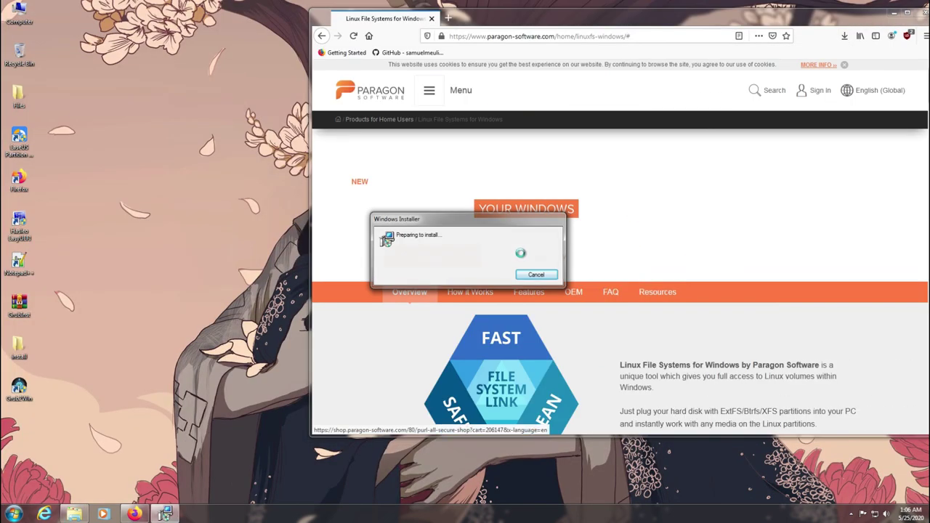
pyautogui.doubleClick(788, 20)
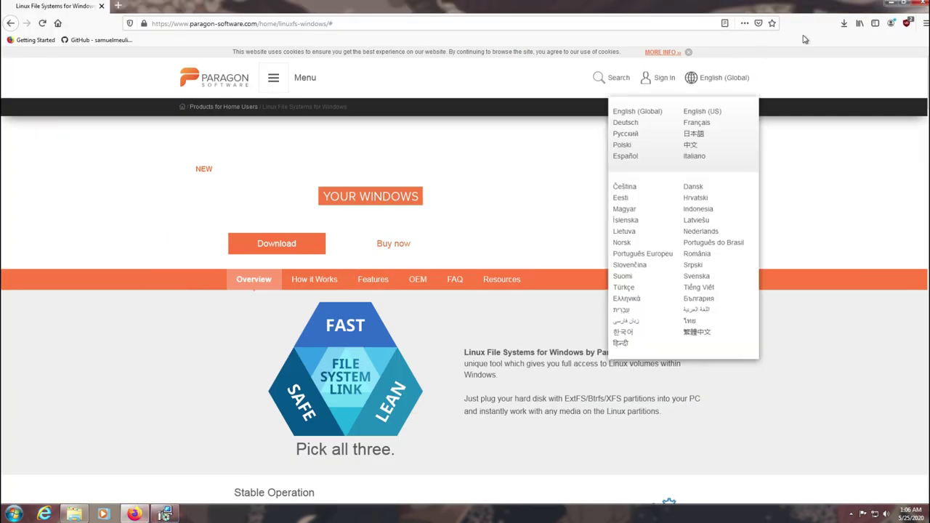
# - Install Linux File Systems for Windows, accepting the license and starting the 10-day trial
pyautogui.click(892, 3)
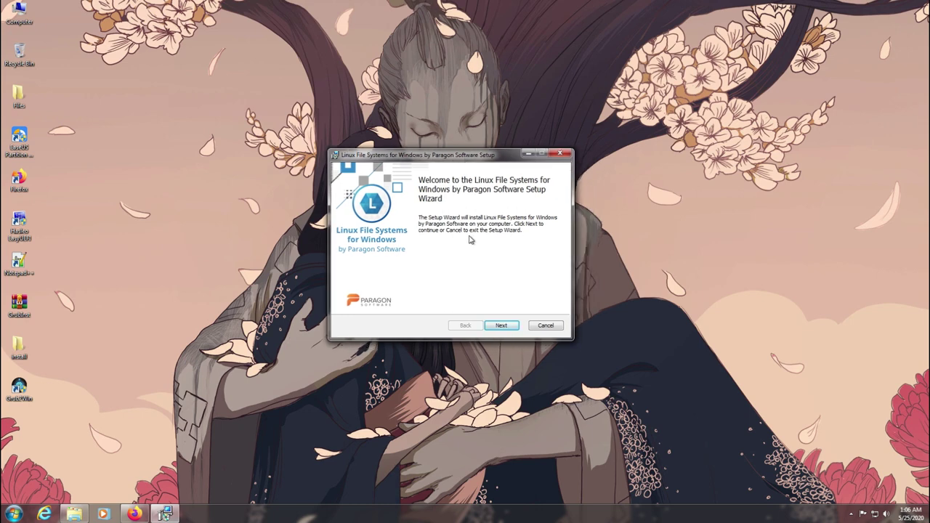
pyautogui.click(502, 325)
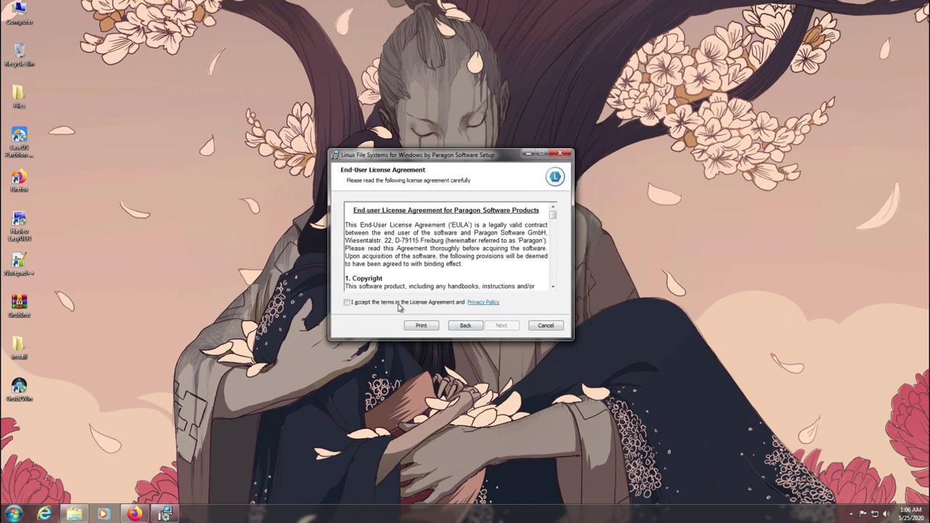
pyautogui.click(372, 306)
pyautogui.click(501, 326)
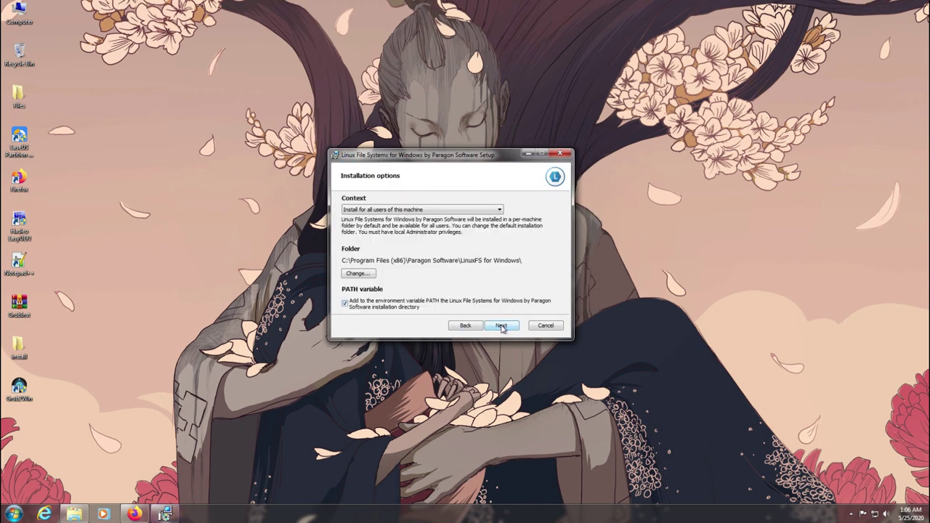
pyautogui.click(501, 326)
pyautogui.click(500, 325)
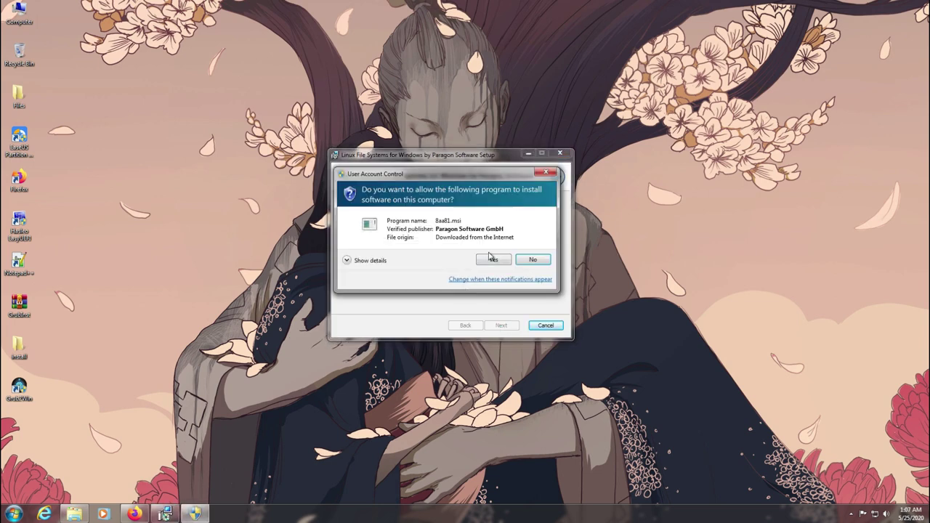
pyautogui.click(492, 259)
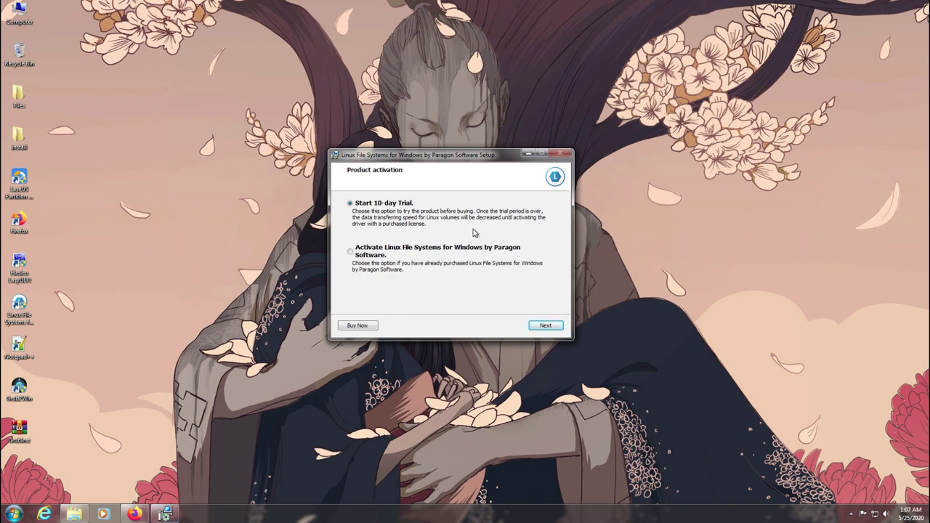
pyautogui.click(544, 325)
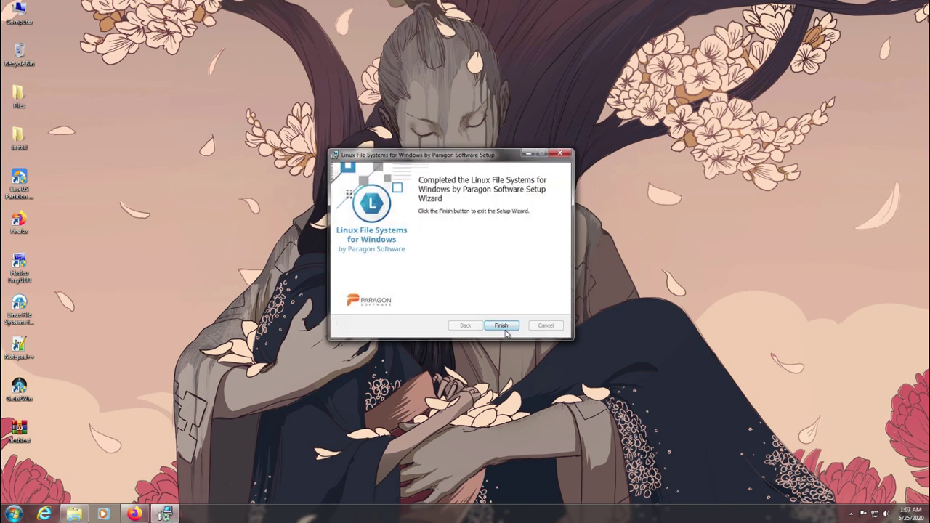
pyautogui.click(500, 325)
# - Launch the app as administrator, restart its mounter service, then close it
pyautogui.rightClick(233, 189)
pyautogui.click(236, 202)
pyautogui.doubleClick(19, 305)
pyautogui.click(512, 279)
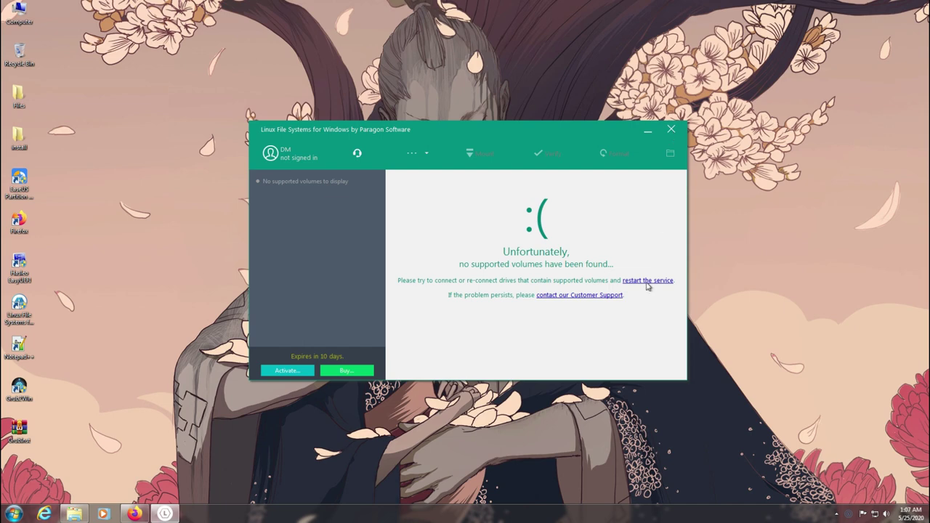
pyautogui.click(647, 281)
pyautogui.click(420, 243)
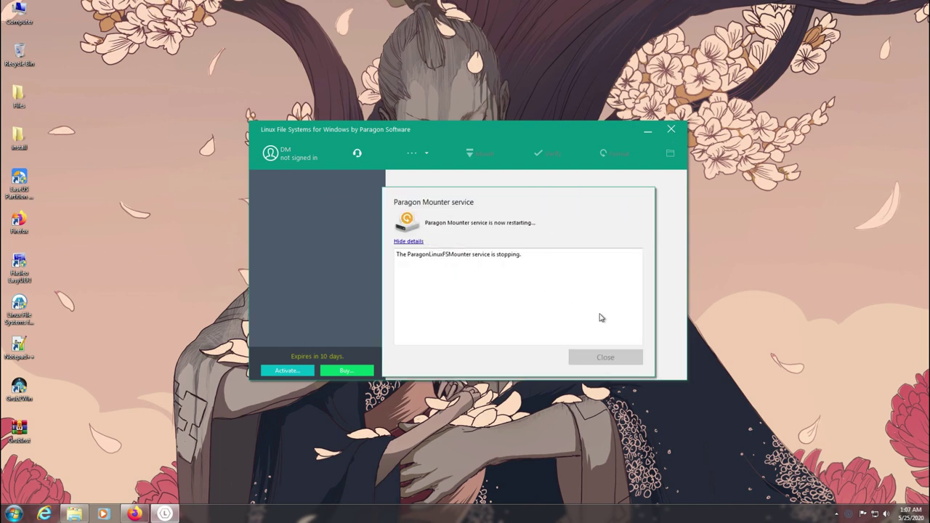
pyautogui.click(609, 359)
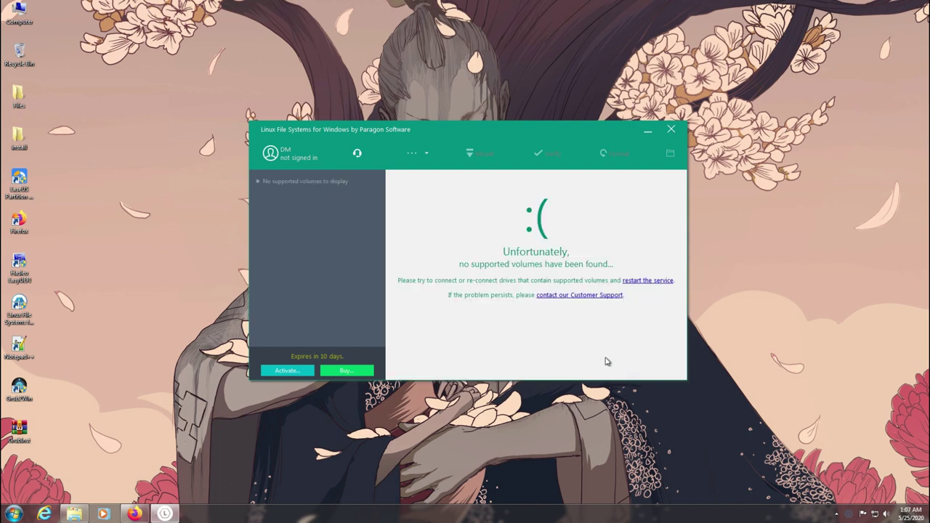
pyautogui.click(671, 129)
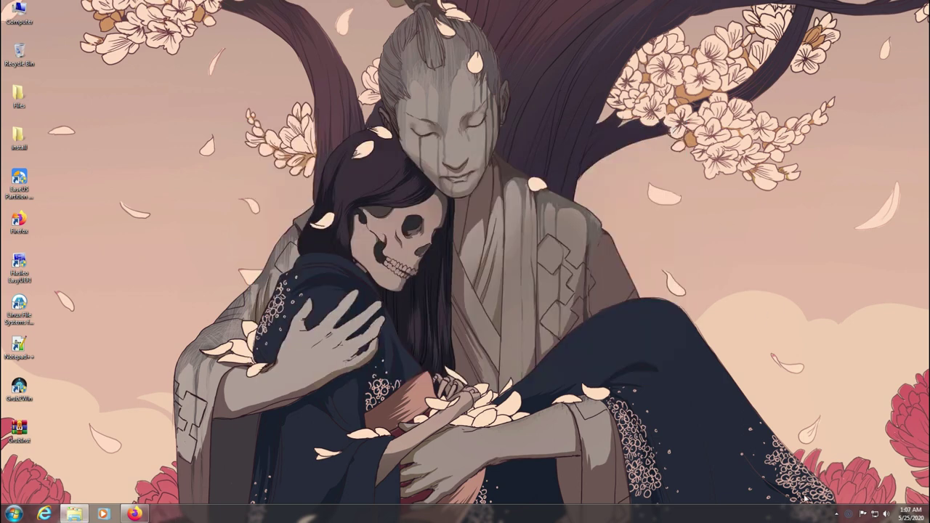
# - Close Firefox and launch EaseUS Partition Master as administrator
pyautogui.click(134, 514)
pyautogui.click(917, 5)
pyautogui.doubleClick(19, 182)
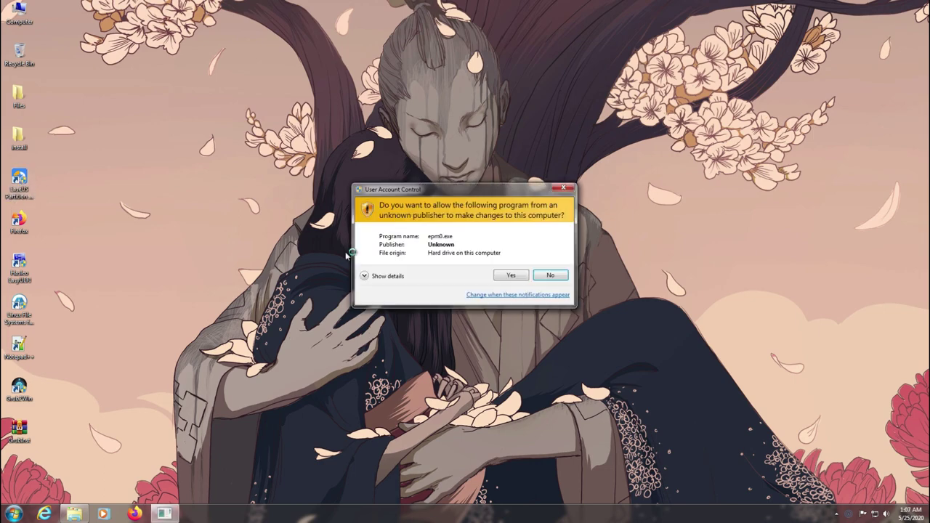
pyautogui.click(521, 276)
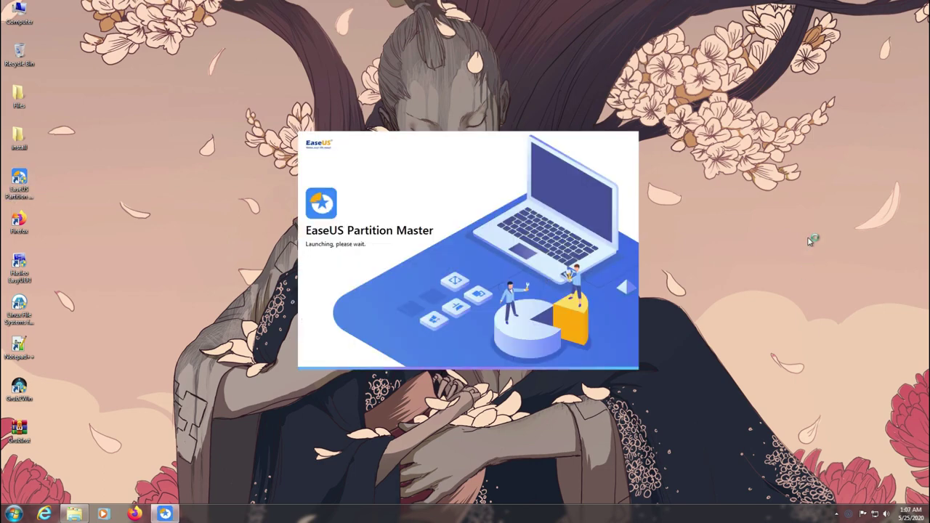
pyautogui.rightClick(812, 230)
pyautogui.click(837, 257)
pyautogui.moveTo(432, 47); pyautogui.dragTo(393, 41)
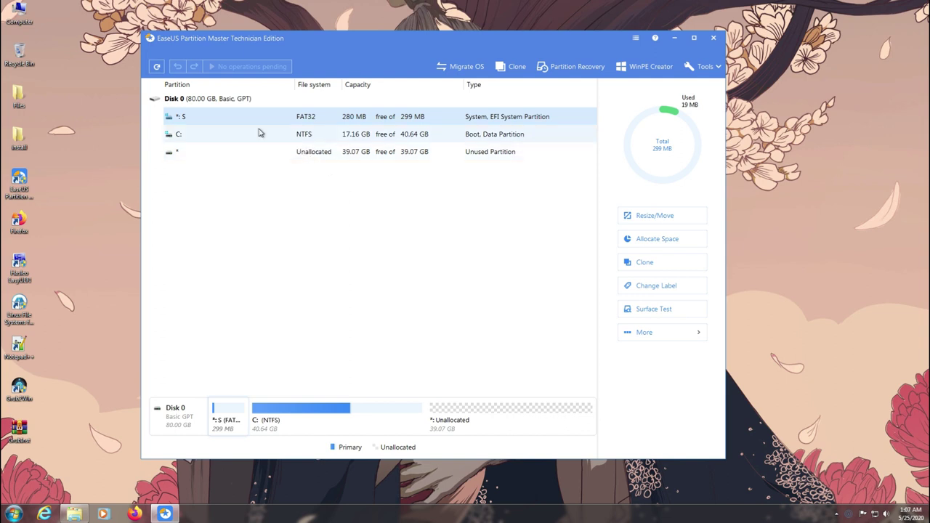
# - Create a 20.19 GB EXT4 partition labelled POS in the 39.07 GB unallocated space
pyautogui.click(254, 99)
pyautogui.click(260, 124)
pyautogui.click(261, 134)
pyautogui.click(260, 151)
pyautogui.rightClick(277, 153)
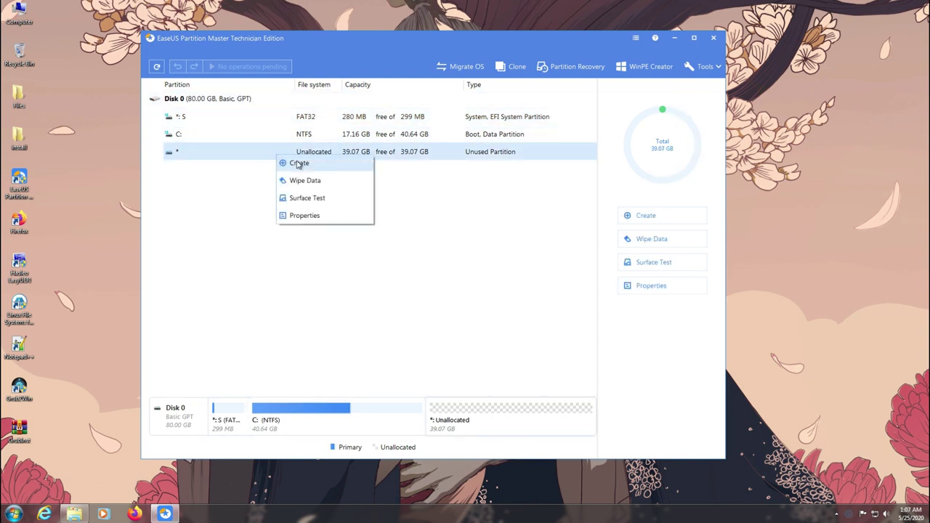
pyautogui.click(298, 164)
pyautogui.moveTo(598, 216); pyautogui.dragTo(443, 226)
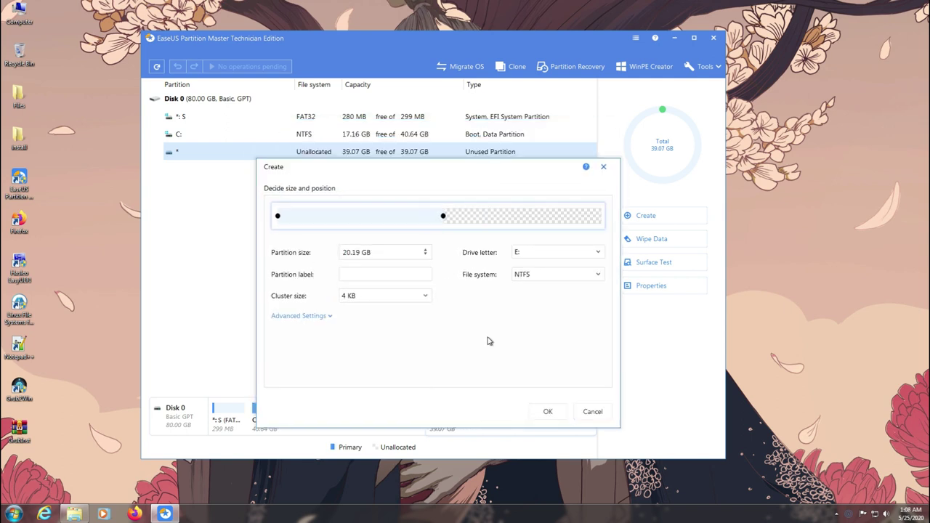
pyautogui.click(568, 276)
pyautogui.click(538, 367)
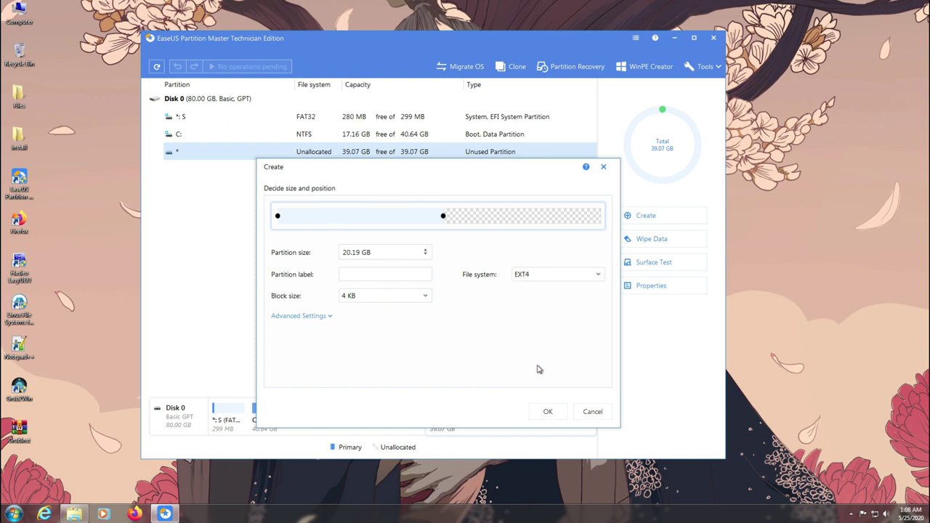
pyautogui.click(385, 275)
pyautogui.click(550, 413)
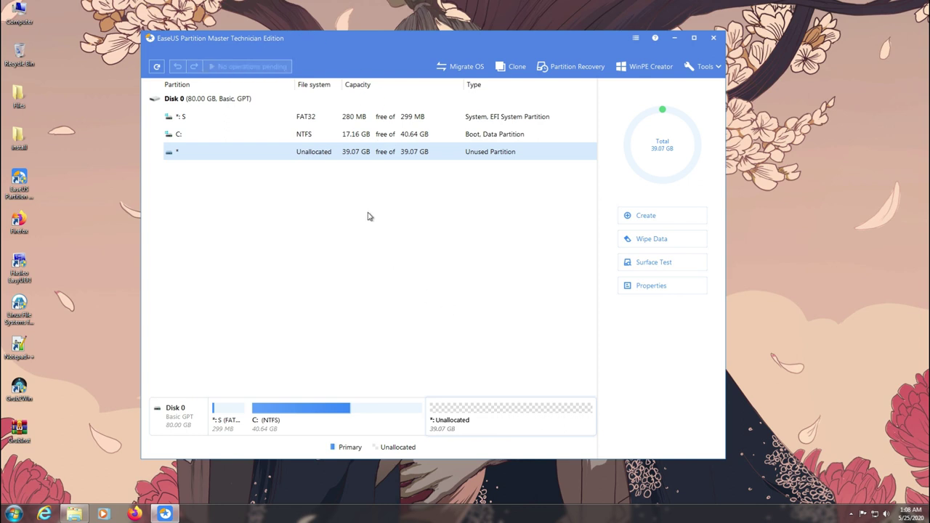
# - Create an 18.88 GB EXT4 partition labelled PrimeOS from the remaining unallocated space
pyautogui.rightClick(324, 173)
pyautogui.click(336, 183)
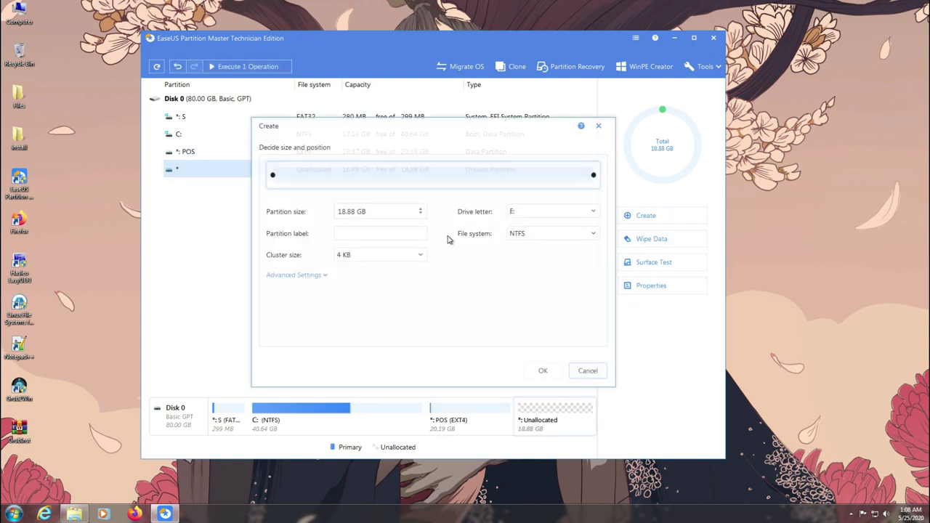
pyautogui.click(578, 234)
pyautogui.click(535, 326)
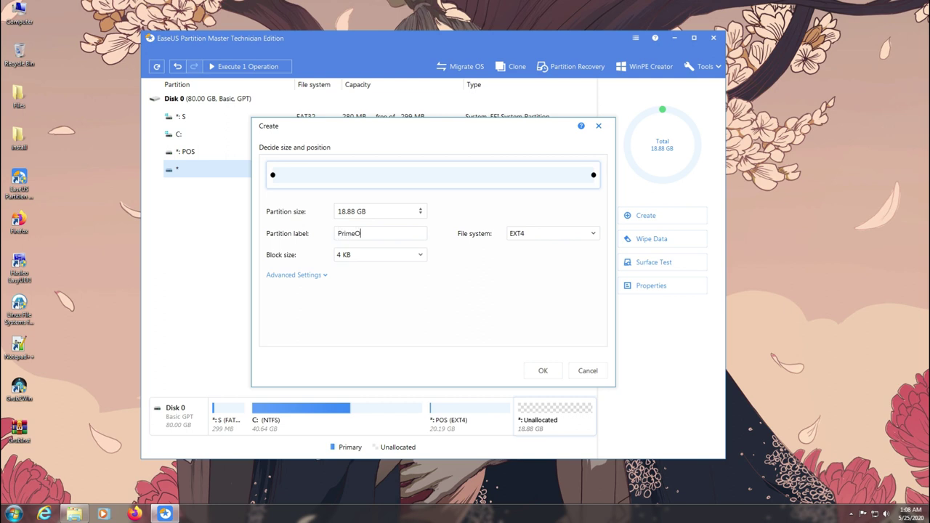
pyautogui.click(554, 369)
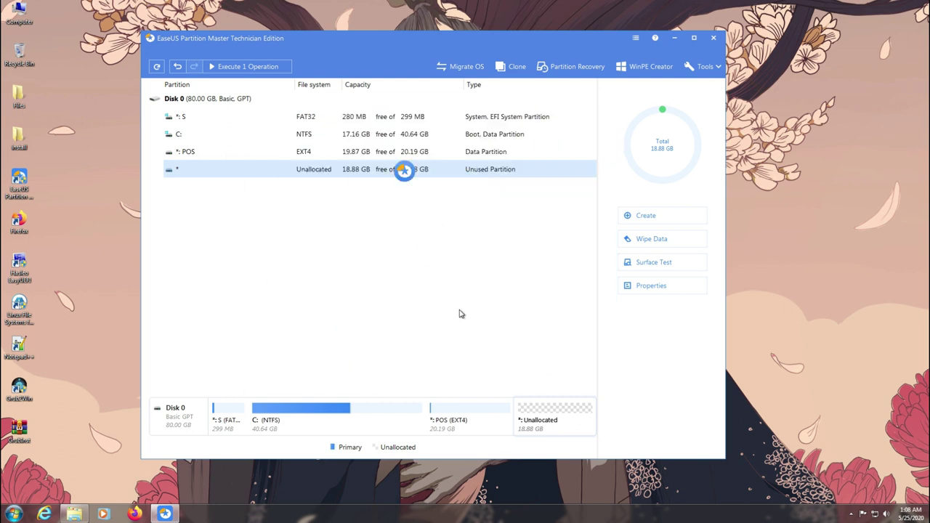
# - Apply the two pending operations, declining Windows' format prompt, and finish
pyautogui.click(244, 66)
pyautogui.click(500, 338)
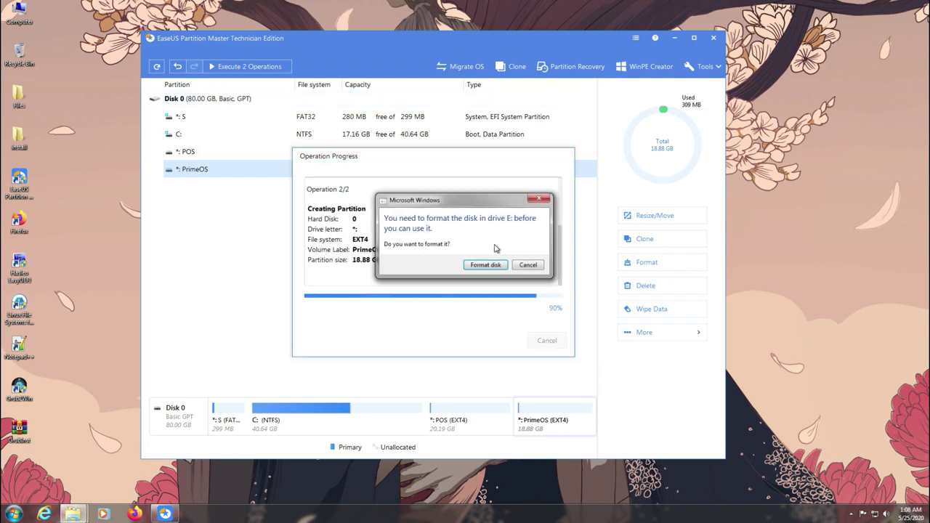
pyautogui.click(531, 266)
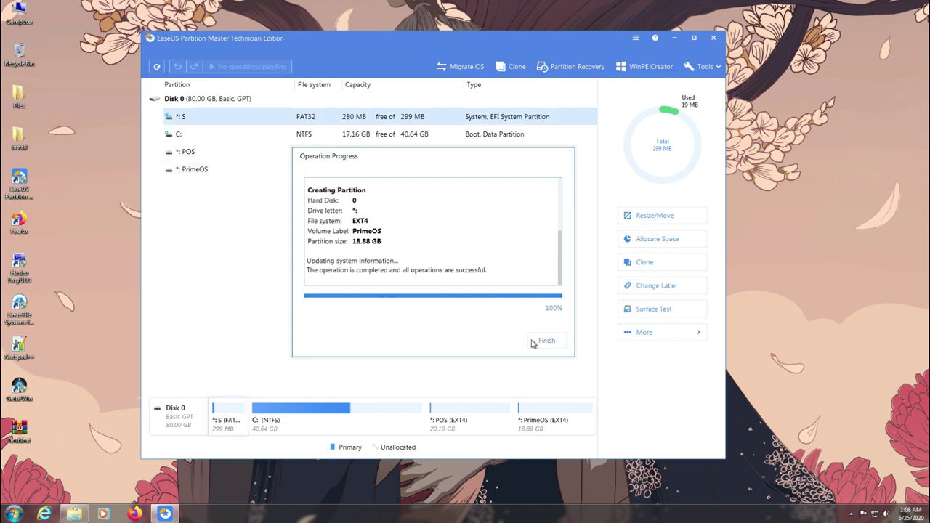
pyautogui.click(534, 342)
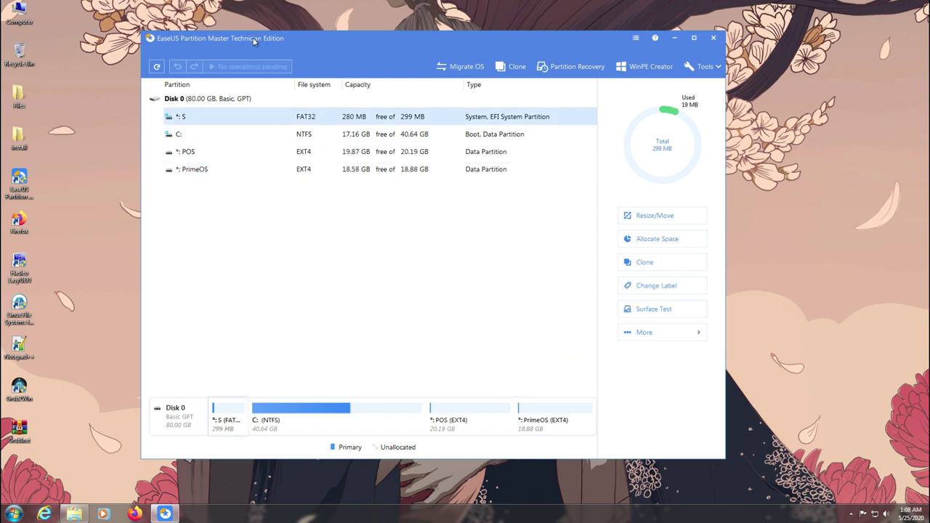
# - Close EaseUS and start Linux File Systems for Windows, restarting its mounter service
pyautogui.click(713, 39)
pyautogui.doubleClick(32, 321)
pyautogui.click(517, 275)
pyautogui.click(656, 280)
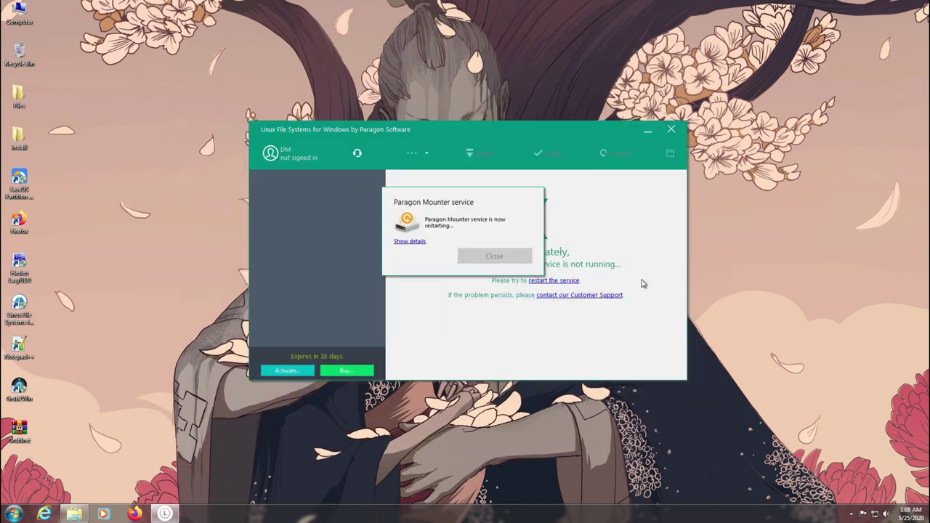
pyautogui.click(425, 242)
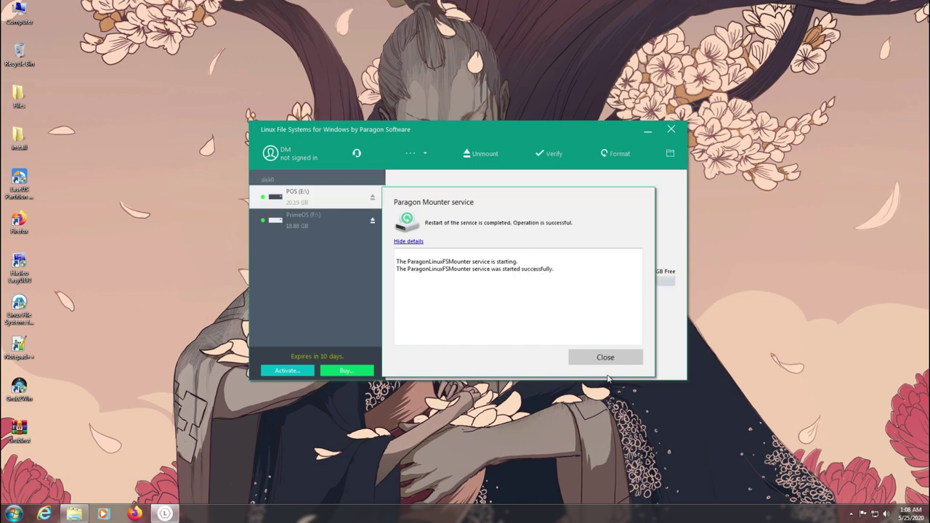
pyautogui.click(608, 362)
# - Turn off automatic mounting, automatic updates and usage statistics in the app settings
pyautogui.click(425, 154)
pyautogui.click(422, 166)
pyautogui.click(349, 184)
pyautogui.click(343, 218)
pyautogui.click(349, 252)
pyautogui.click(480, 304)
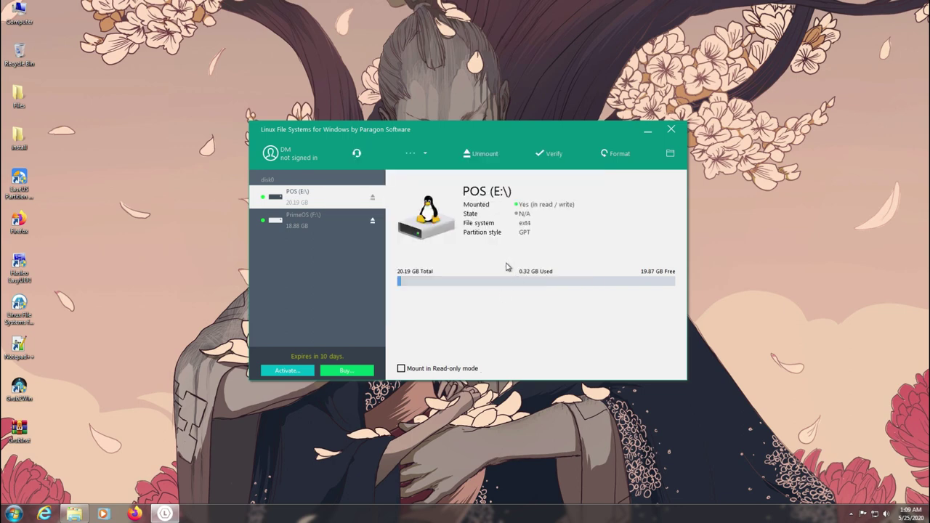
# - Format the POS volume as ext4 with the label POS
pyautogui.click(611, 155)
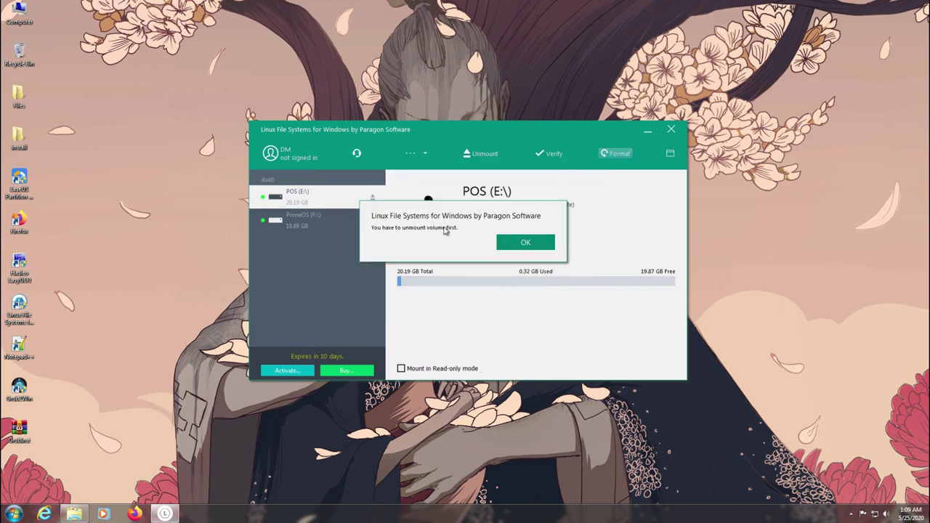
pyautogui.click(520, 240)
pyautogui.click(317, 218)
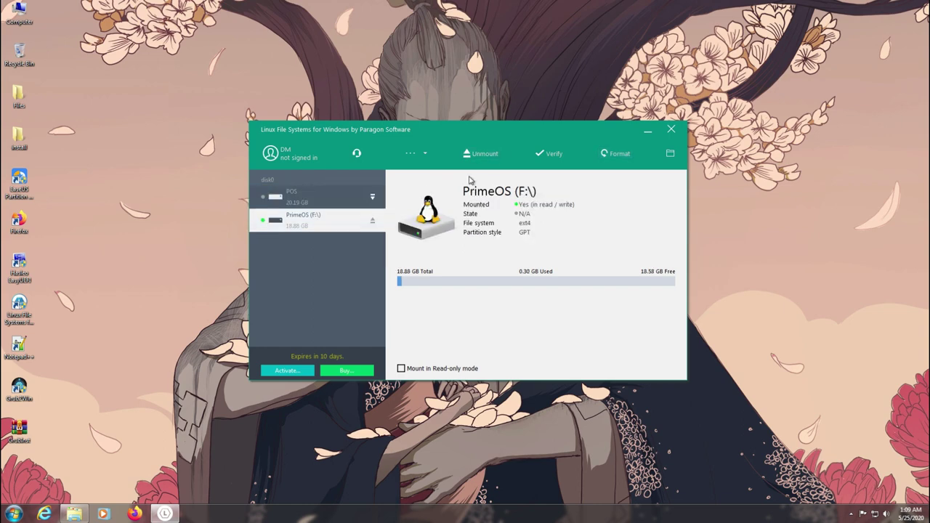
pyautogui.click(318, 203)
pyautogui.click(614, 154)
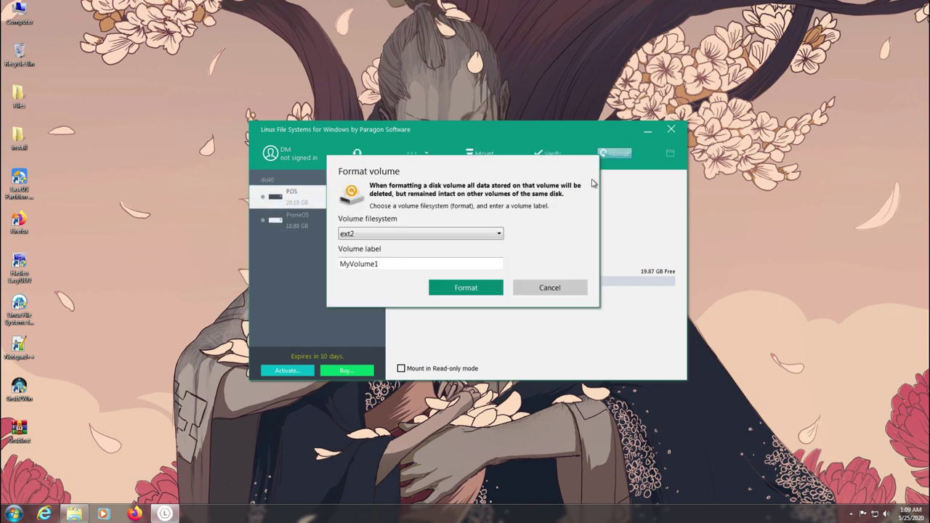
pyautogui.click(465, 233)
pyautogui.click(480, 244)
pyautogui.hotkey('ctrl', 'a')
pyautogui.write('POS')
pyautogui.click(472, 233)
pyautogui.click(465, 264)
pyautogui.click(463, 290)
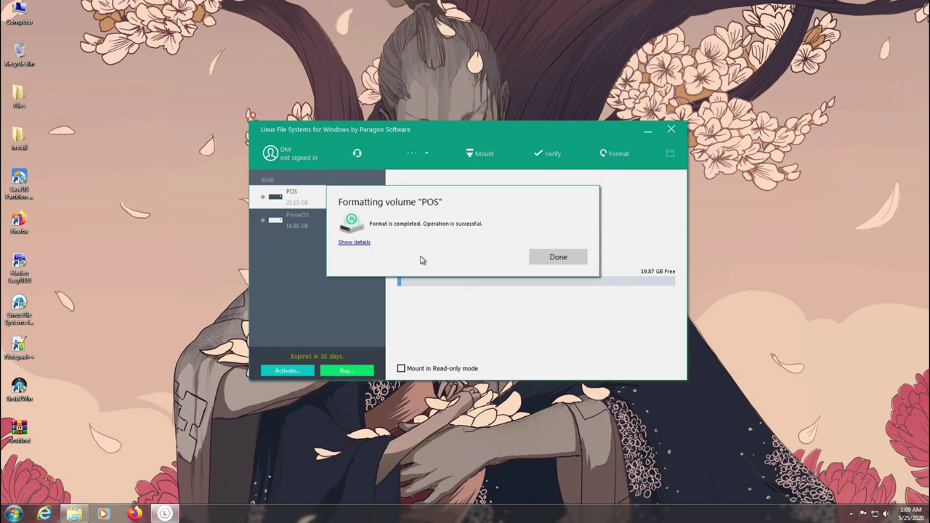
pyautogui.click(558, 257)
# - Format the PrimeOS volume as ext4, replacing its label with 'P'
pyautogui.click(329, 220)
pyautogui.click(611, 154)
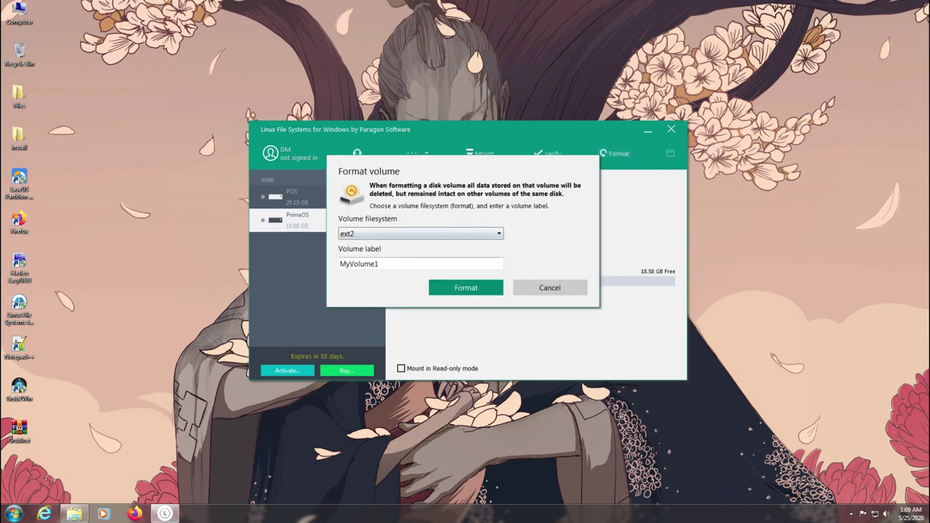
pyautogui.moveTo(379, 264); pyautogui.dragTo(330, 266)
pyautogui.write('PrimeOS')
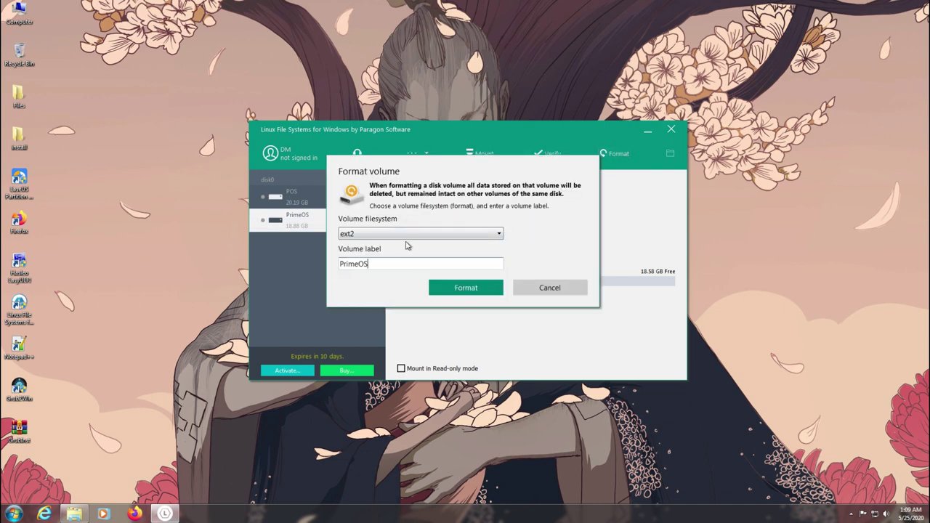
pyautogui.click(405, 234)
pyautogui.click(407, 265)
pyautogui.click(457, 289)
pyautogui.click(556, 260)
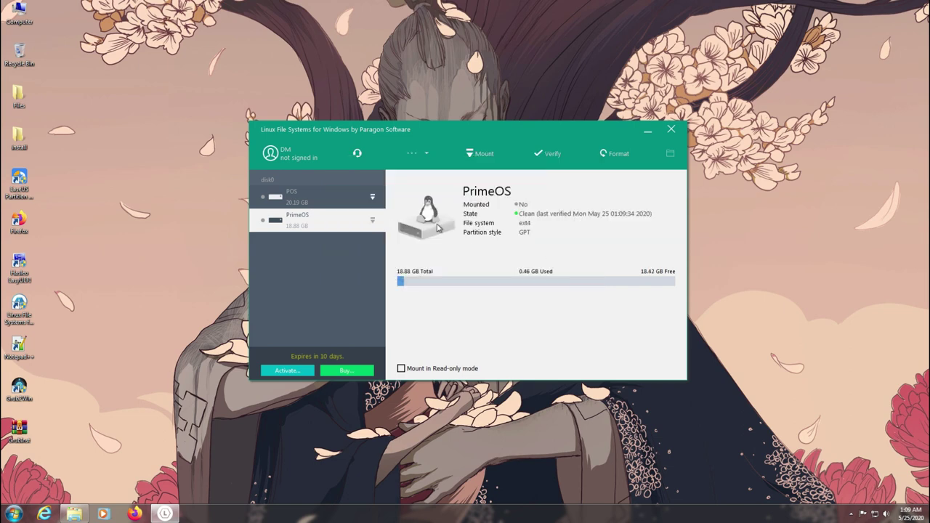
# - Verify the PrimeOS and POS volumes
pyautogui.click(552, 155)
pyautogui.click(465, 292)
pyautogui.click(559, 260)
pyautogui.click(291, 195)
pyautogui.click(545, 154)
pyautogui.click(467, 293)
pyautogui.click(556, 259)
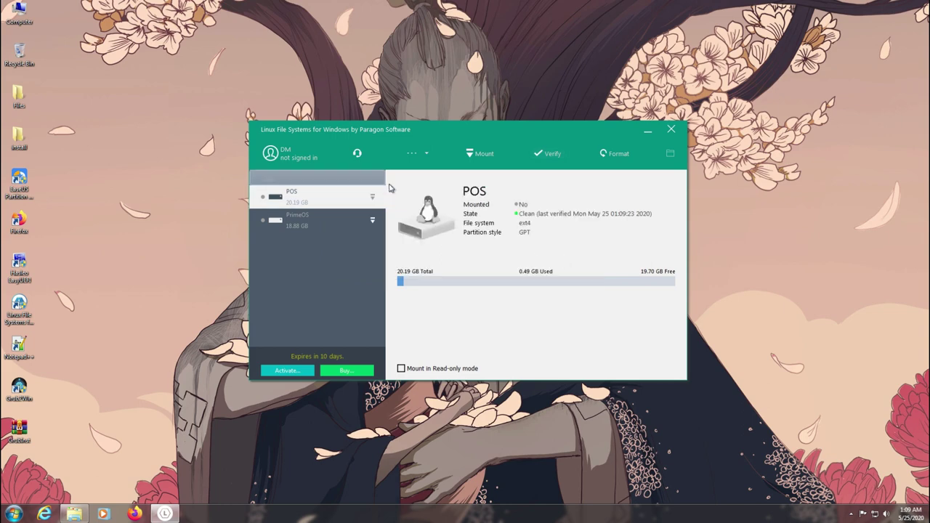
# - Mount POS as drive E: and browse it in a file window
pyautogui.click(481, 153)
pyautogui.click(433, 258)
pyautogui.moveTo(403, 141); pyautogui.dragTo(459, 167)
pyautogui.click(725, 185)
pyautogui.moveTo(615, 146); pyautogui.dragTo(509, 96)
pyautogui.click(134, 514)
# - Search for 7zip and save the 64-bit 7-Zip 19.00 installer
pyautogui.write('7zip')
pyautogui.press('Return')
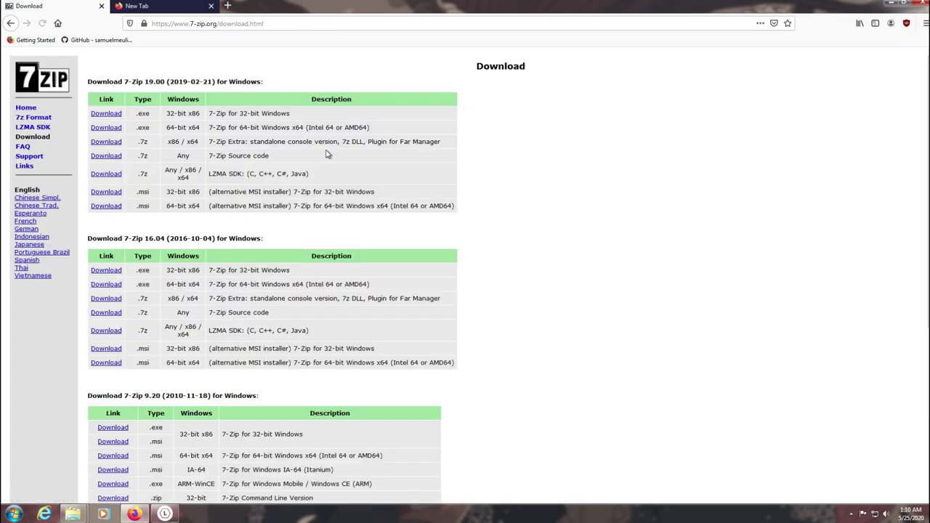
pyautogui.click(109, 127)
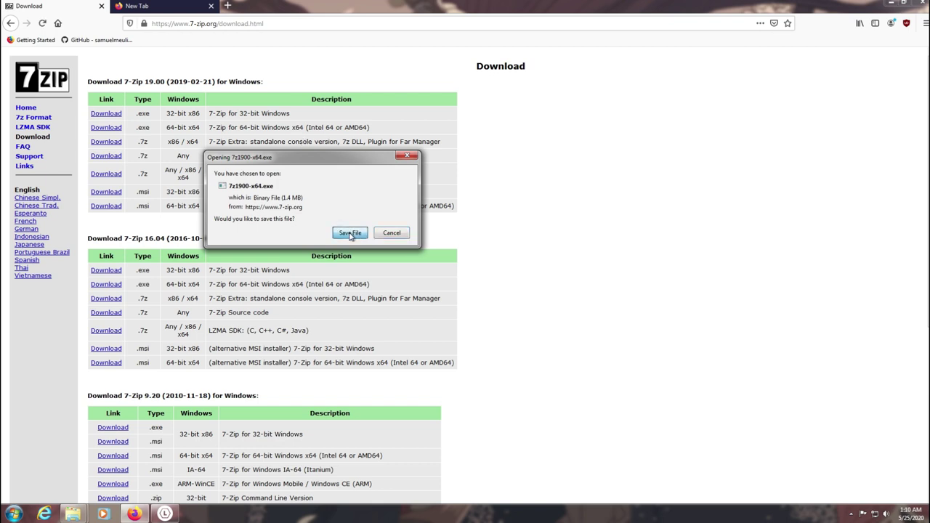
pyautogui.click(349, 233)
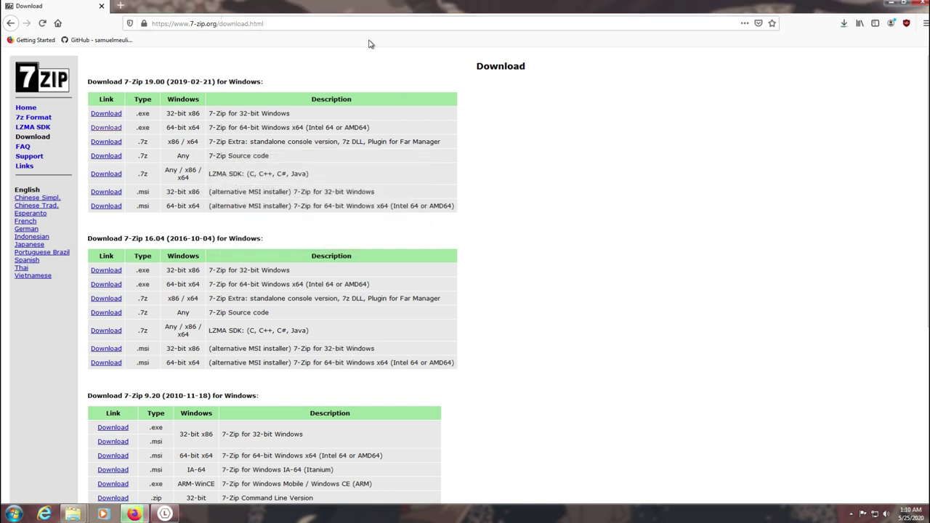
# - Run the downloaded installer with administrator approval and install 7-Zip
pyautogui.click(831, 57)
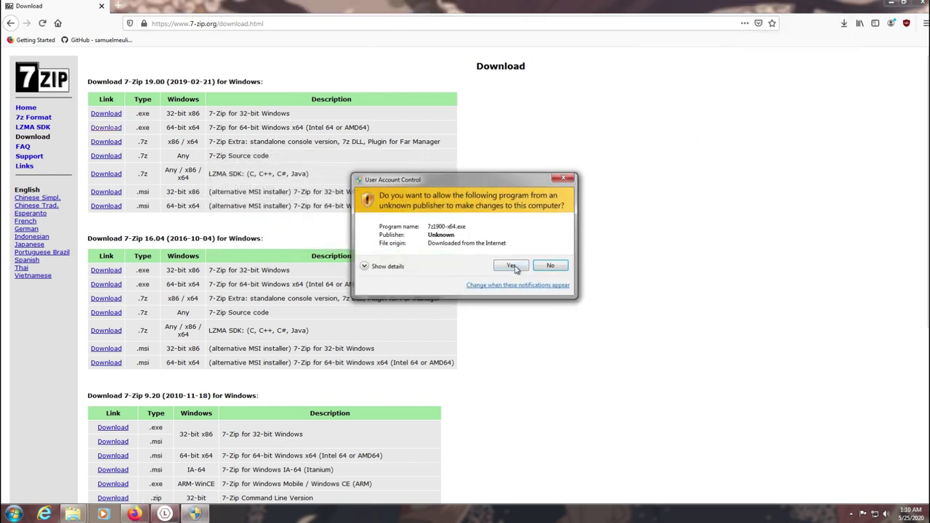
pyautogui.click(538, 266)
pyautogui.click(459, 288)
pyautogui.click(459, 288)
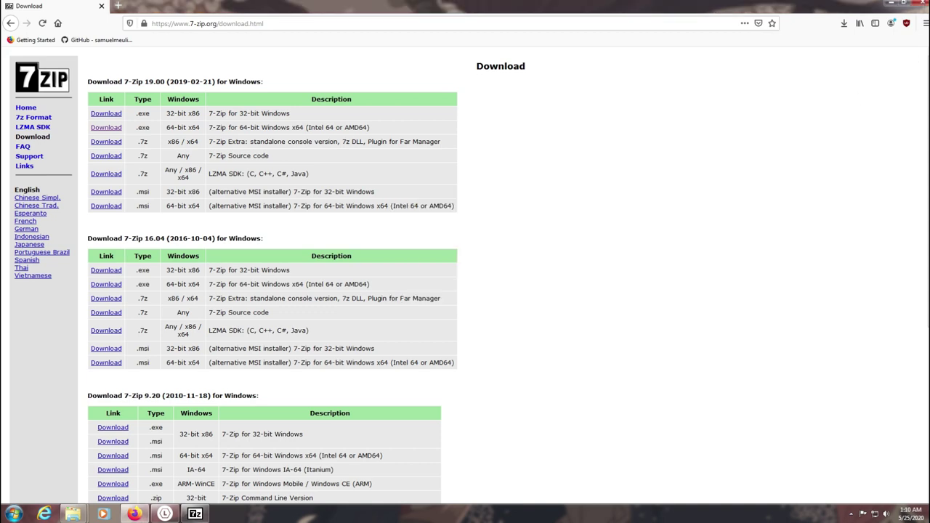
pyautogui.click(917, 4)
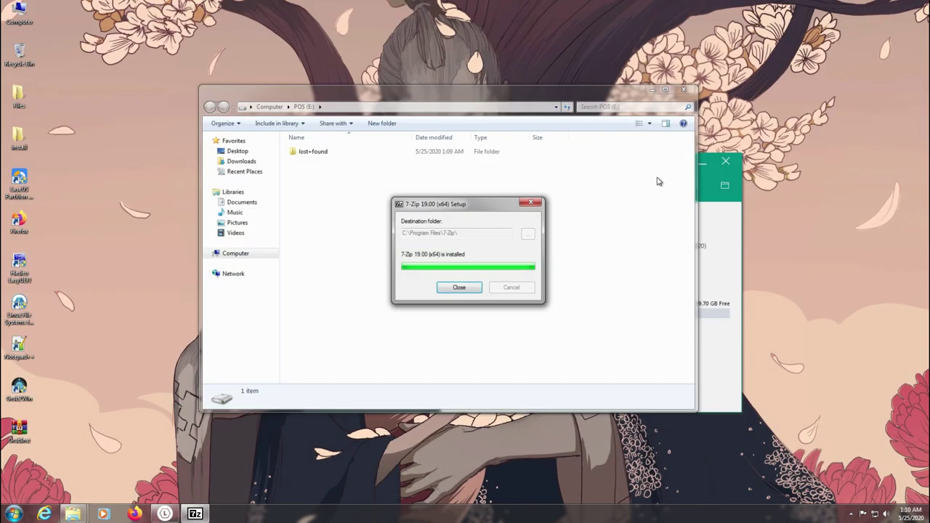
# - Open the PhoenixOS installer ISO from the Files folder as a 7-Zip archive
pyautogui.click(453, 286)
pyautogui.doubleClick(19, 96)
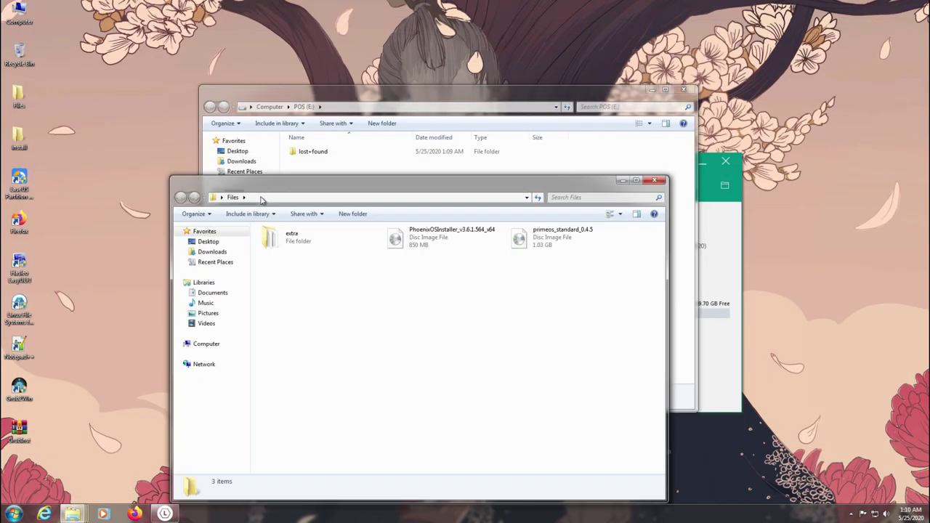
pyautogui.click(417, 250)
pyautogui.rightClick(418, 251)
pyautogui.moveTo(588, 263)
pyautogui.click(648, 266)
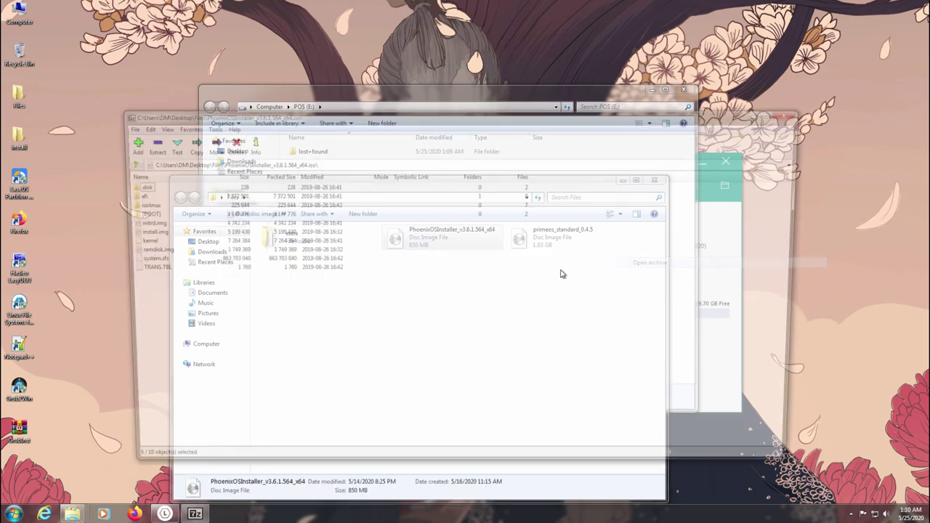
# - Extract initrd.img, kernel and ramdisk.img into a new 'pos' folder on POS (E:)
pyautogui.click(146, 223)
pyautogui.keyDown('ctrl'); pyautogui.click(135, 241); pyautogui.keyUp('ctrl')
pyautogui.keyDown('ctrl'); pyautogui.click(154, 251); pyautogui.keyUp('ctrl')
pyautogui.click(145, 142)
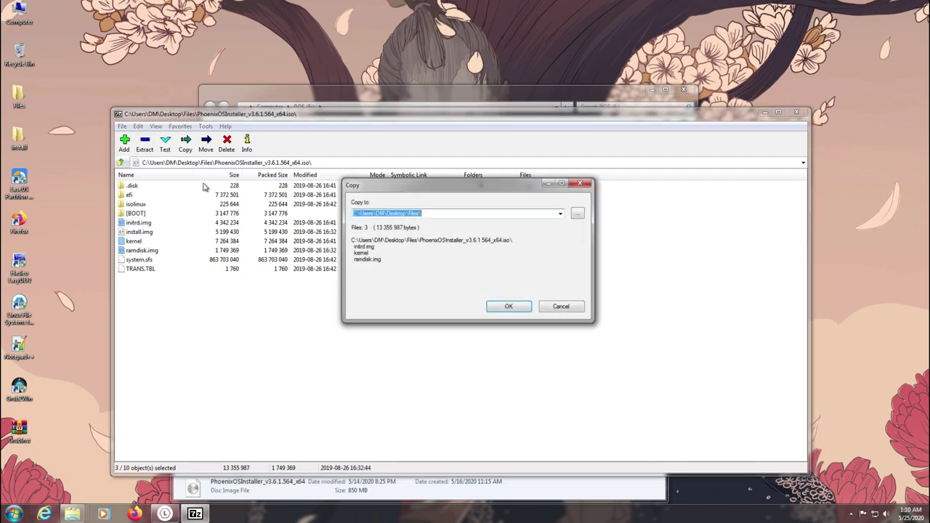
pyautogui.click(578, 213)
pyautogui.click(405, 250)
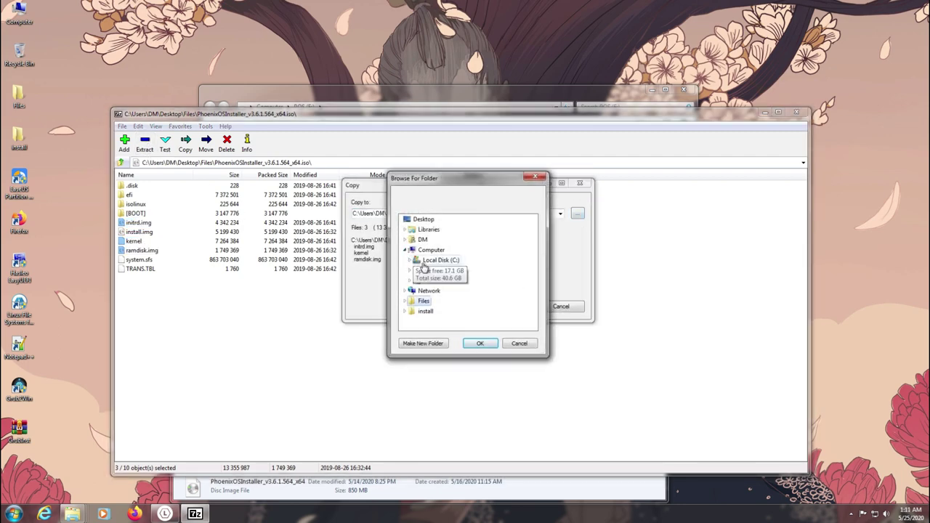
pyautogui.click(432, 281)
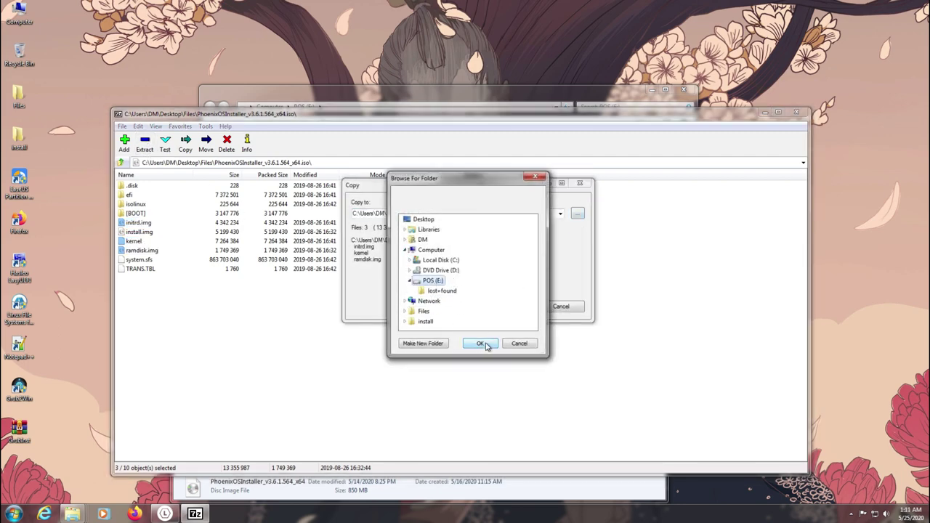
pyautogui.click(444, 345)
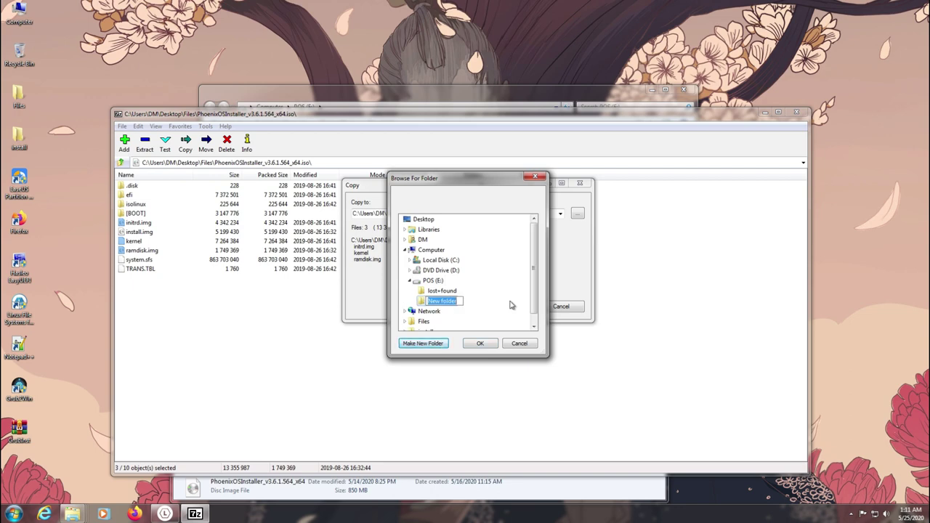
pyautogui.write('pos')
pyautogui.press('Return')
pyautogui.click(483, 342)
pyautogui.click(506, 308)
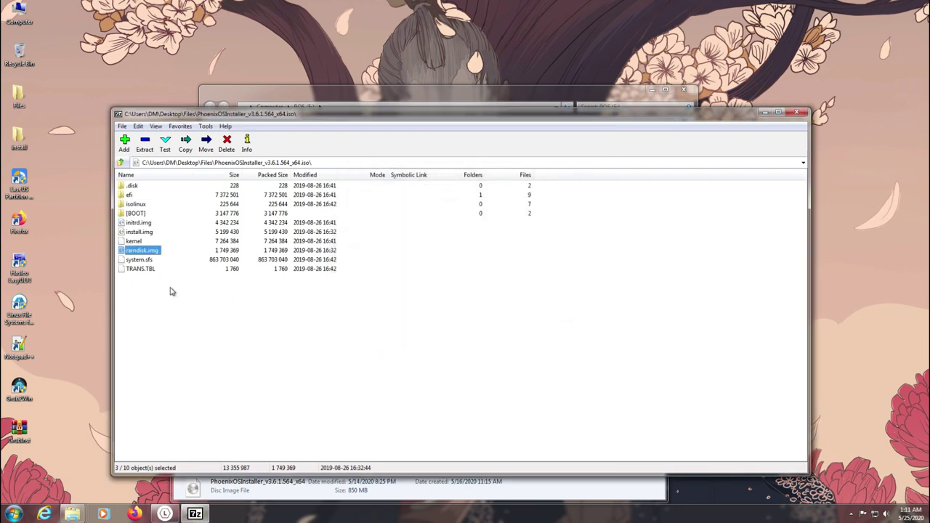
# - Extract system.img from system.sfs into E:\pos
pyautogui.rightClick(136, 260)
pyautogui.click(204, 282)
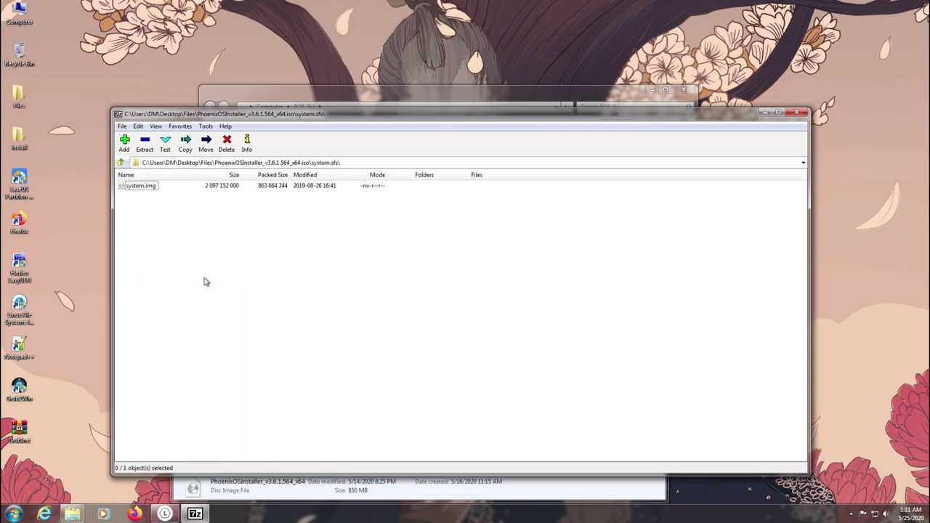
pyautogui.click(141, 186)
pyautogui.click(145, 142)
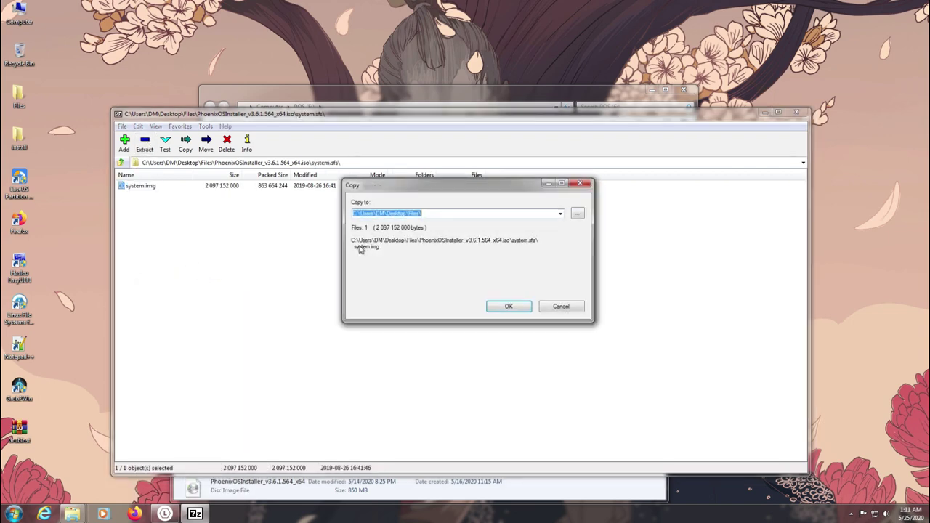
pyautogui.click(577, 214)
pyautogui.click(431, 250)
pyautogui.click(433, 280)
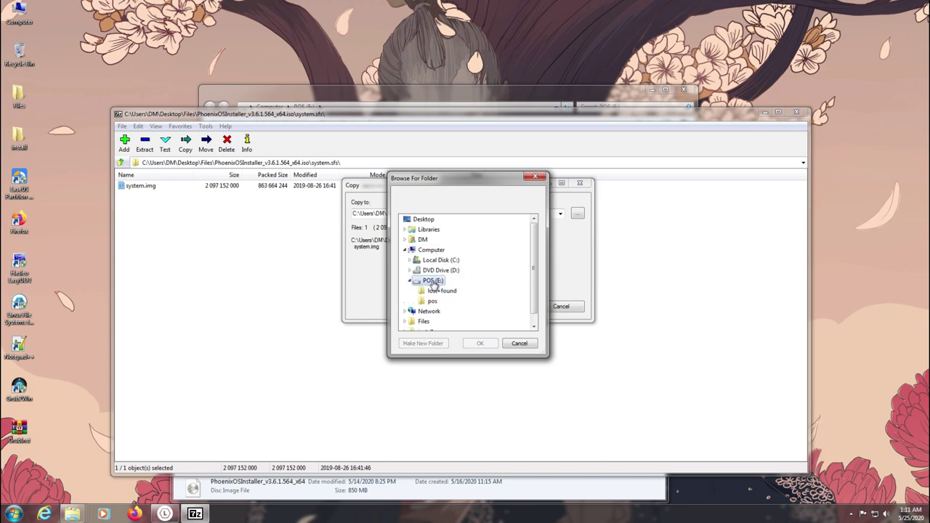
pyautogui.click(432, 301)
pyautogui.click(480, 342)
pyautogui.click(506, 306)
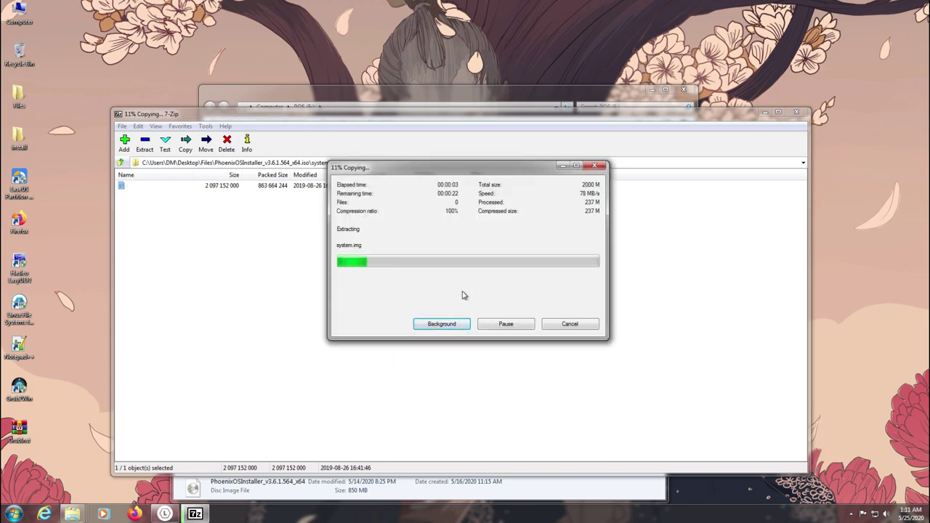
# - Open the POS (E:) drive in the file window to check the extracted files
pyautogui.click(416, 483)
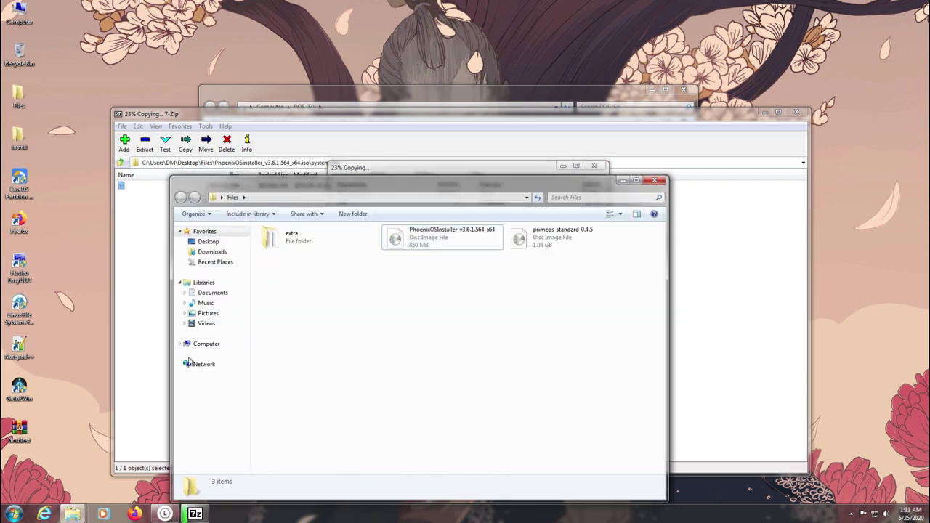
pyautogui.click(206, 343)
pyautogui.doubleClick(448, 261)
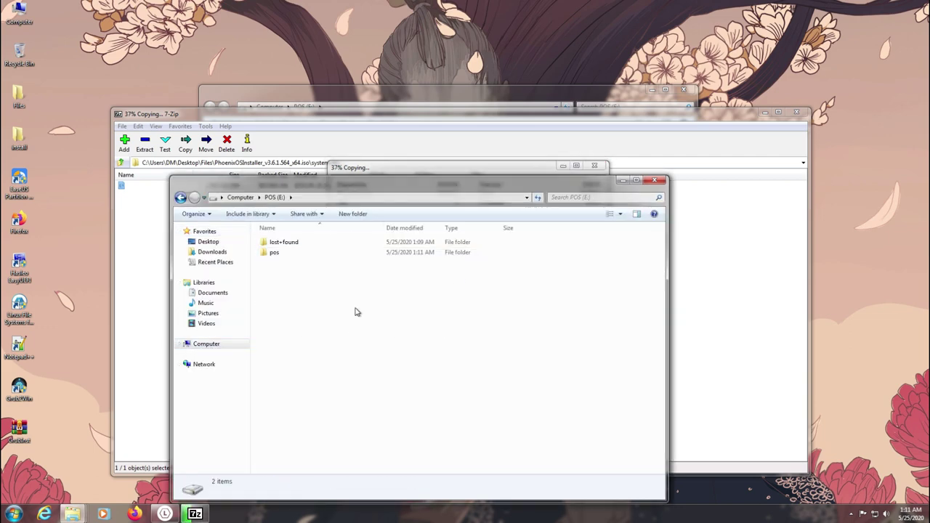
pyautogui.moveTo(561, 179); pyautogui.dragTo(561, 167)
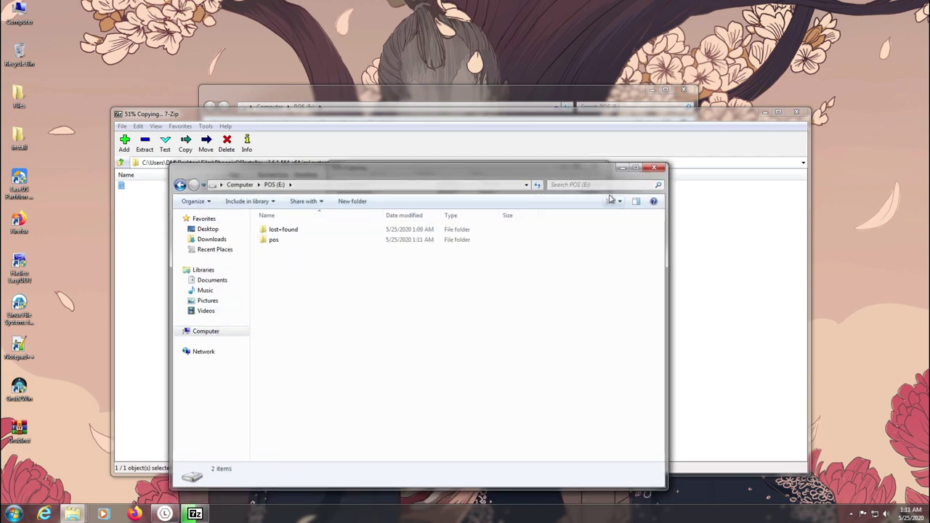
# - Open the pos folder on E: and create a new text document named pos
pyautogui.click(610, 200)
pyautogui.doubleClick(455, 230)
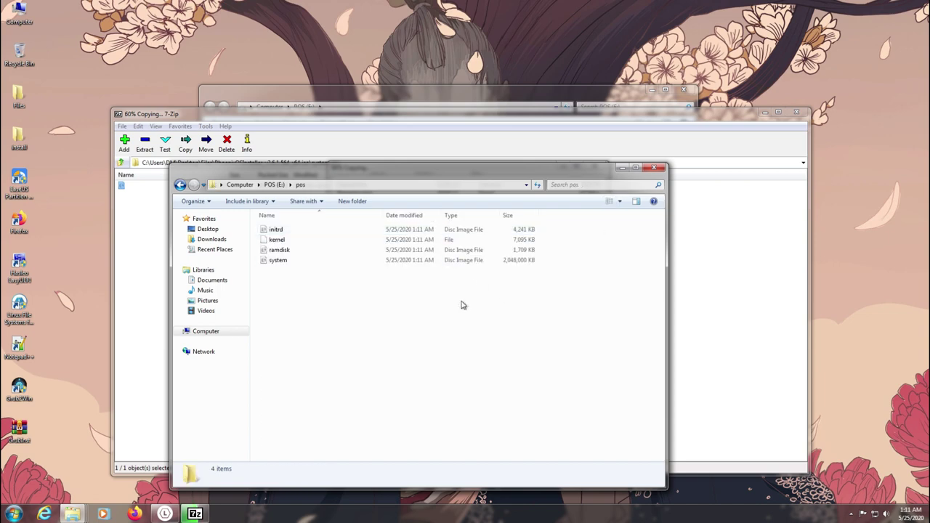
pyautogui.rightClick(283, 299)
pyautogui.moveTo(356, 414)
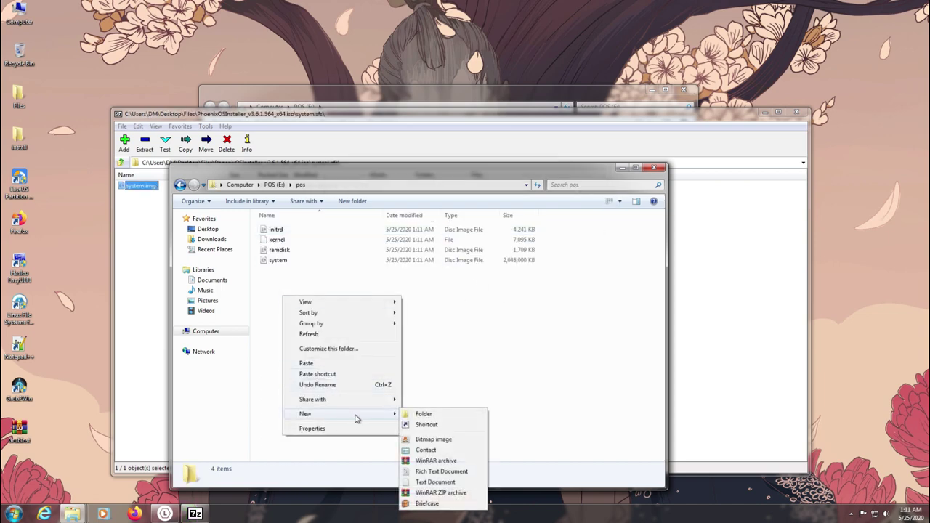
pyautogui.click(437, 482)
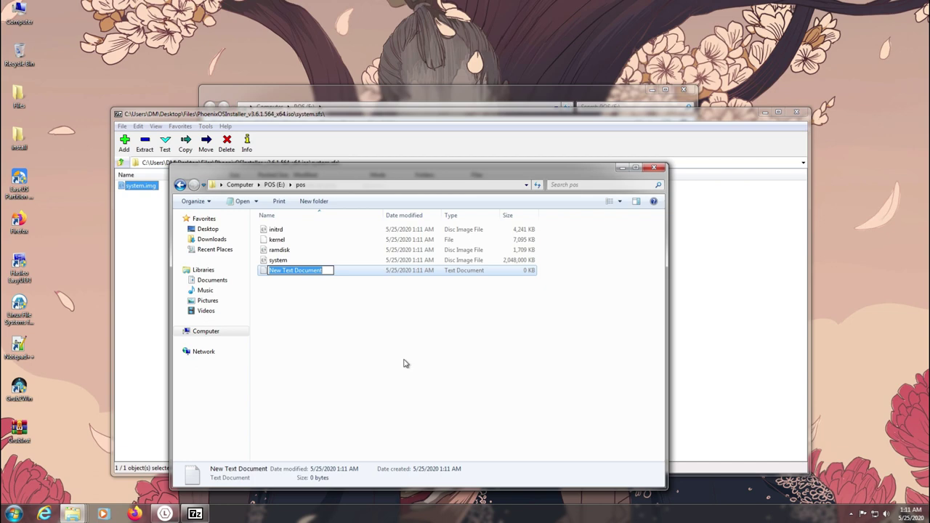
pyautogui.write('pos')
pyautogui.press('Return')
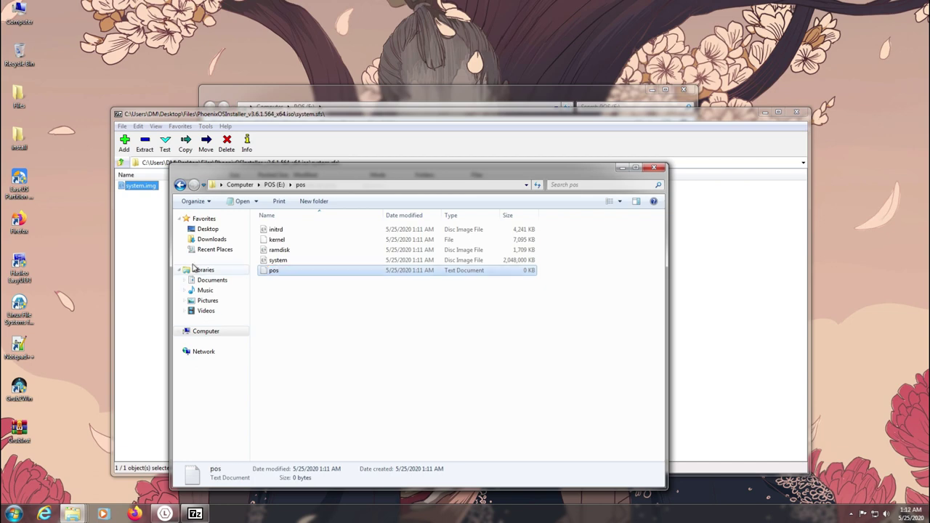
# - In Folder Options, show hidden files, folders and drives and known file extensions
pyautogui.click(206, 207)
pyautogui.click(245, 297)
pyautogui.click(220, 225)
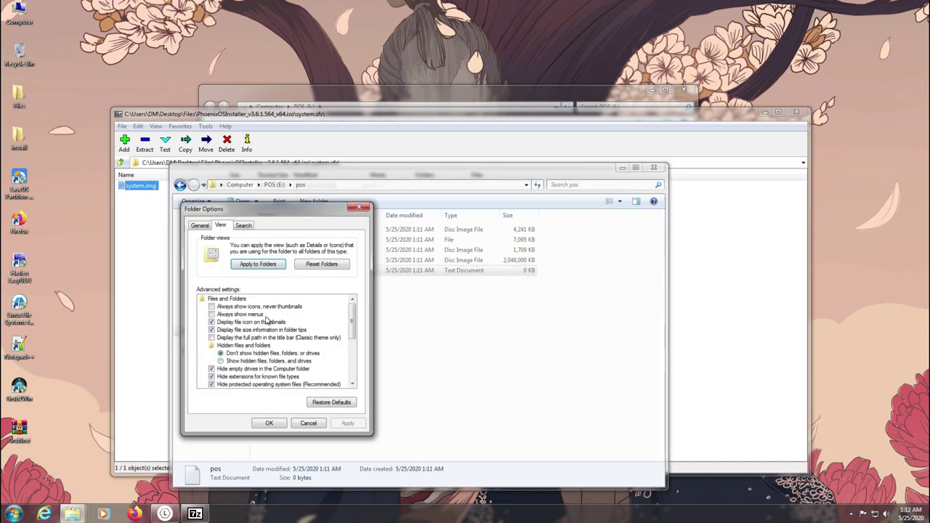
pyautogui.click(254, 361)
pyautogui.click(240, 377)
pyautogui.click(347, 423)
pyautogui.press('Return')
# - Rename pos.txt to pos, removing the .txt extension
pyautogui.click(277, 240)
pyautogui.click(277, 250)
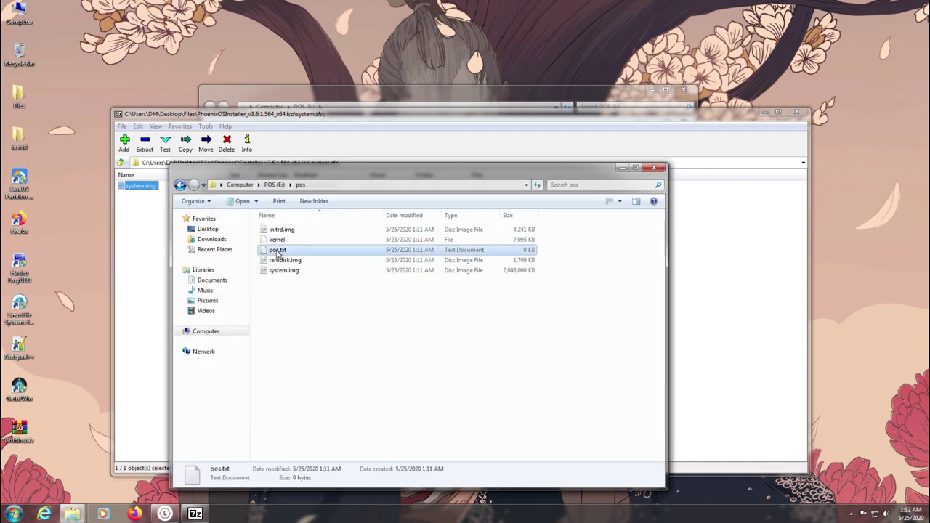
pyautogui.click(277, 250)
pyautogui.press('End')
pyautogui.press('BackSpace')
pyautogui.press('BackSpace')
pyautogui.press('BackSpace')
pyautogui.press('BackSpace')
pyautogui.press('Return')
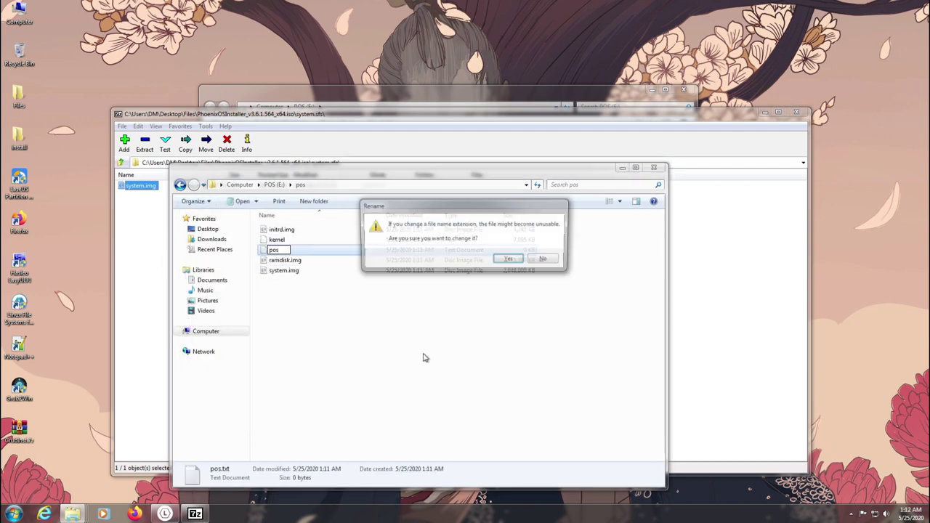
pyautogui.press('Return')
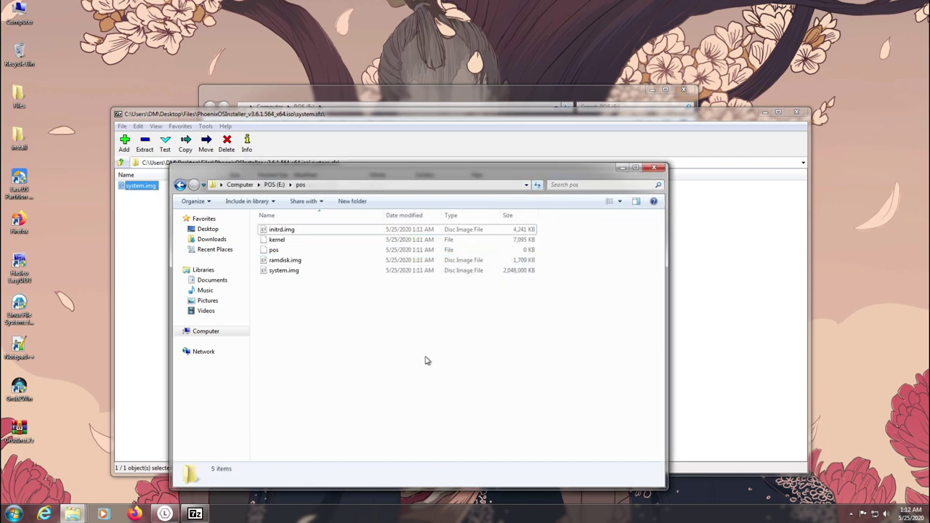
pyautogui.click(281, 251)
pyautogui.click(329, 331)
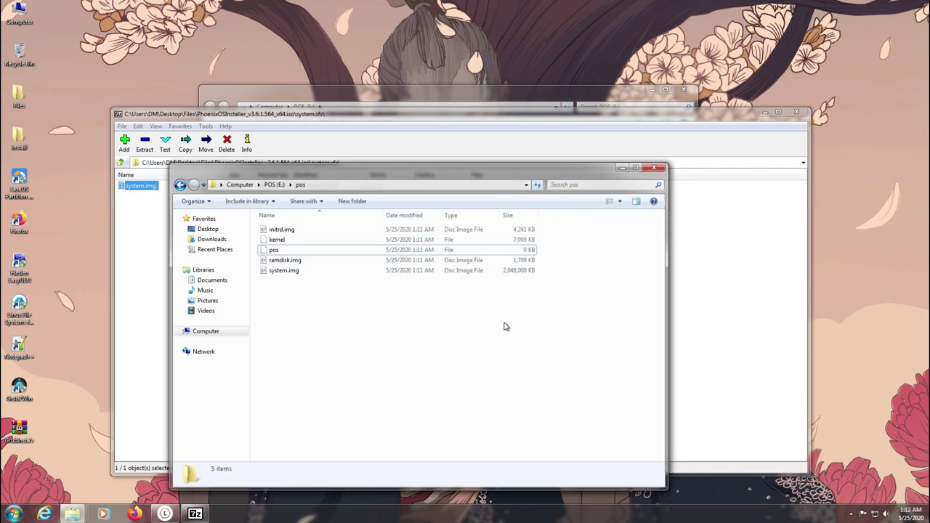
# - Close 7-Zip, create a data folder in E:\pos, and close the pos window
pyautogui.click(710, 286)
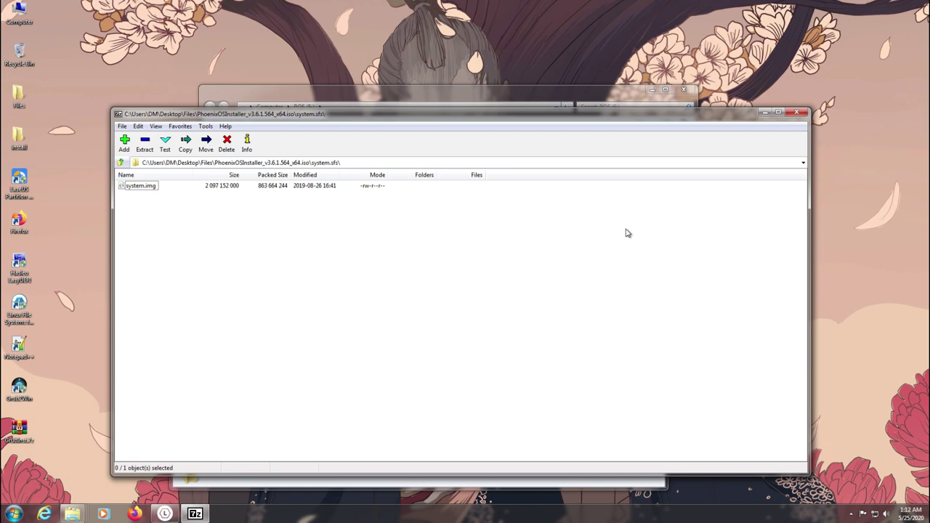
pyautogui.click(797, 114)
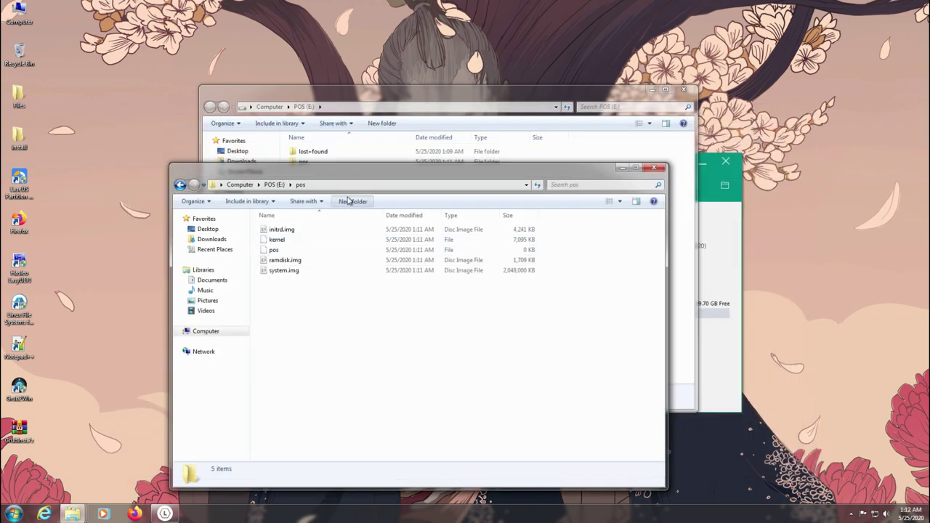
pyautogui.hotkey('ctrl', 'shift', 'n')
pyautogui.write('data')
pyautogui.press('Return')
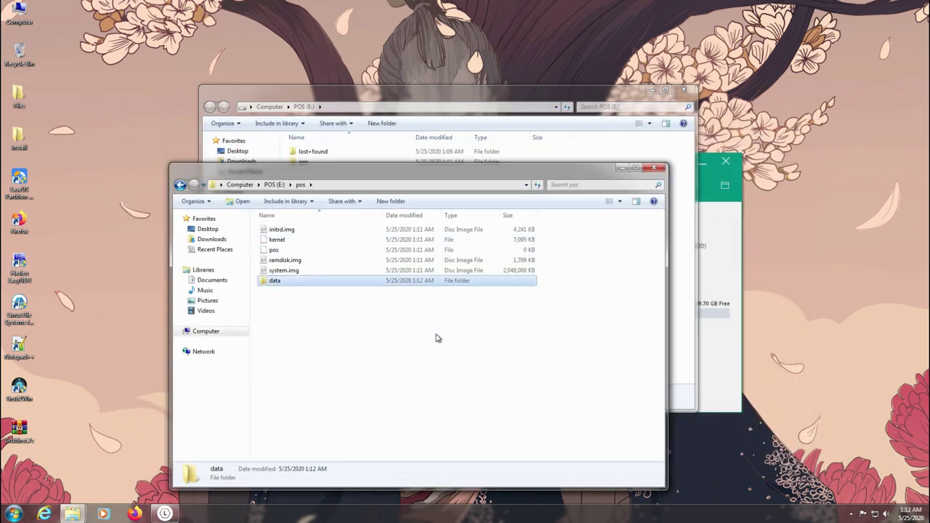
pyautogui.click(287, 296)
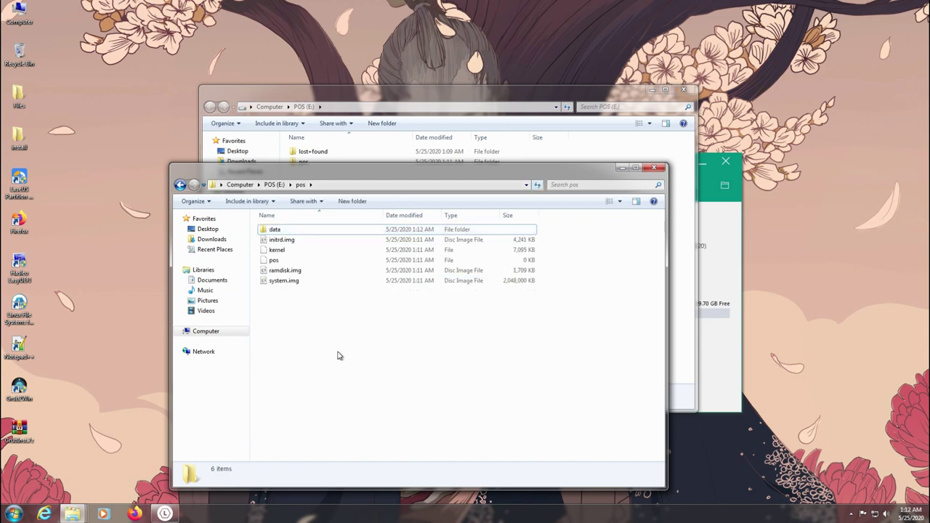
pyautogui.click(657, 171)
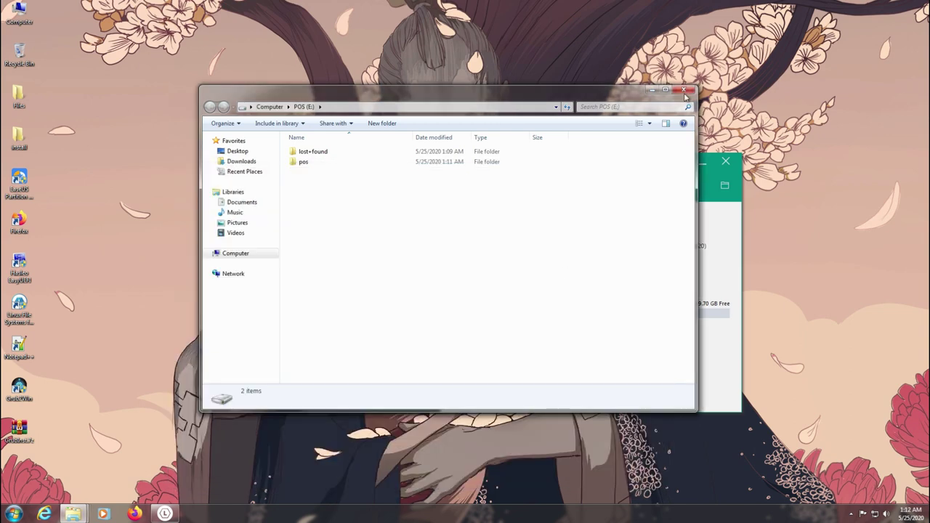
# - Mount the PrimeOS volume as drive F: and create the primeos folder on it
pyautogui.click(684, 92)
pyautogui.click(726, 186)
pyautogui.click(648, 165)
pyautogui.click(351, 247)
pyautogui.click(534, 185)
pyautogui.click(472, 291)
pyautogui.click(724, 185)
pyautogui.hotkey('ctrl', 'shift', 'n')
pyautogui.write('prime')
pyautogui.press('Return')
pyautogui.press('Return')
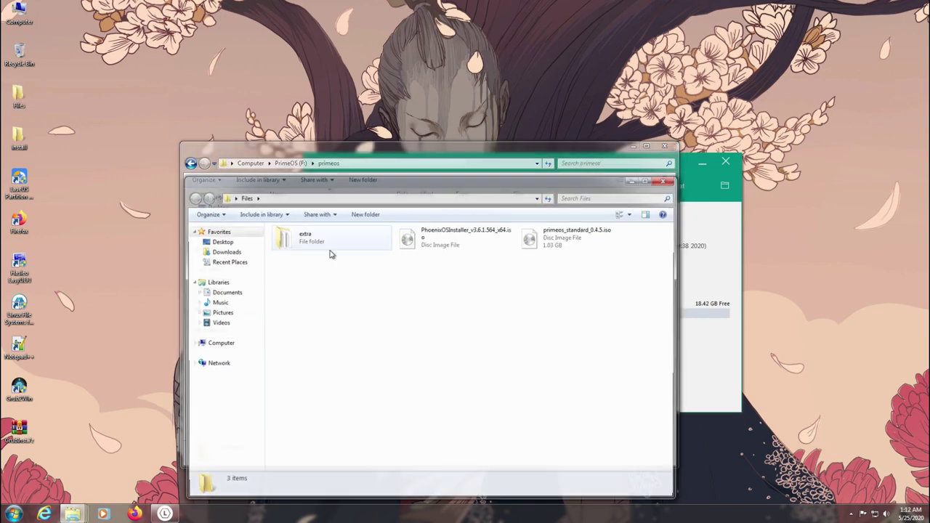
# - Open the PrimeOS ISO in 7-Zip and copy initrd.img, kernel and ramdisk.img to F:\primeos
pyautogui.rightClick(535, 249)
pyautogui.click(774, 263)
pyautogui.moveTo(538, 114); pyautogui.dragTo(548, 144)
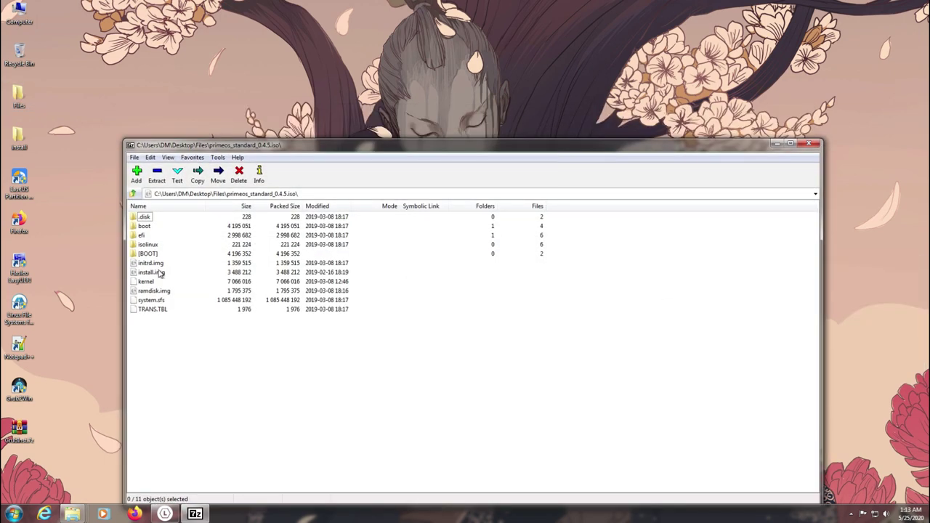
pyautogui.click(150, 263)
pyautogui.keyDown('ctrl'); pyautogui.click(145, 281); pyautogui.keyUp('ctrl')
pyautogui.keyDown('ctrl'); pyautogui.click(153, 291); pyautogui.keyUp('ctrl')
pyautogui.click(197, 175)
pyautogui.click(577, 213)
pyautogui.click(430, 250)
pyautogui.doubleClick(438, 290)
pyautogui.click(443, 300)
pyautogui.click(480, 343)
pyautogui.click(506, 306)
# - Extract system.img from system.sfs into F:\primeos, then close 7-Zip
pyautogui.doubleClick(151, 299)
pyautogui.click(197, 174)
pyautogui.click(572, 214)
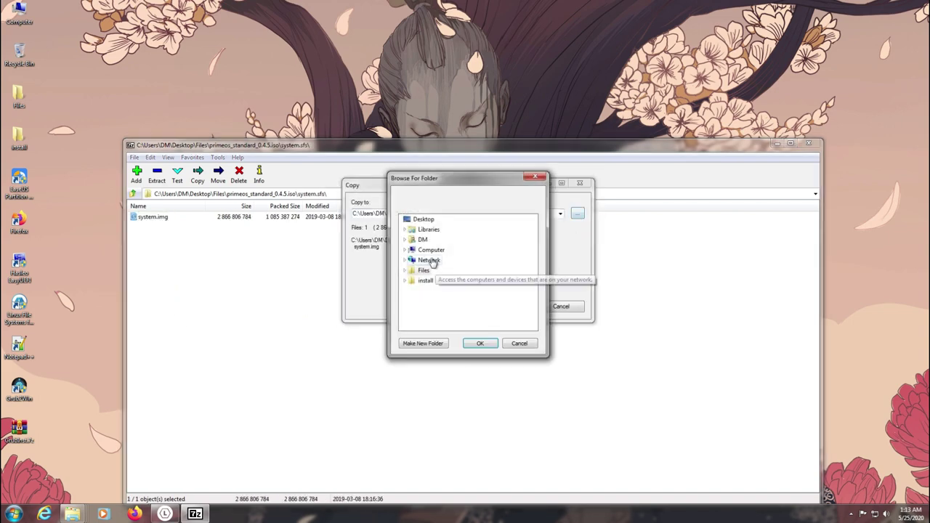
pyautogui.doubleClick(413, 245)
pyautogui.click(426, 305)
pyautogui.click(479, 343)
pyautogui.click(507, 301)
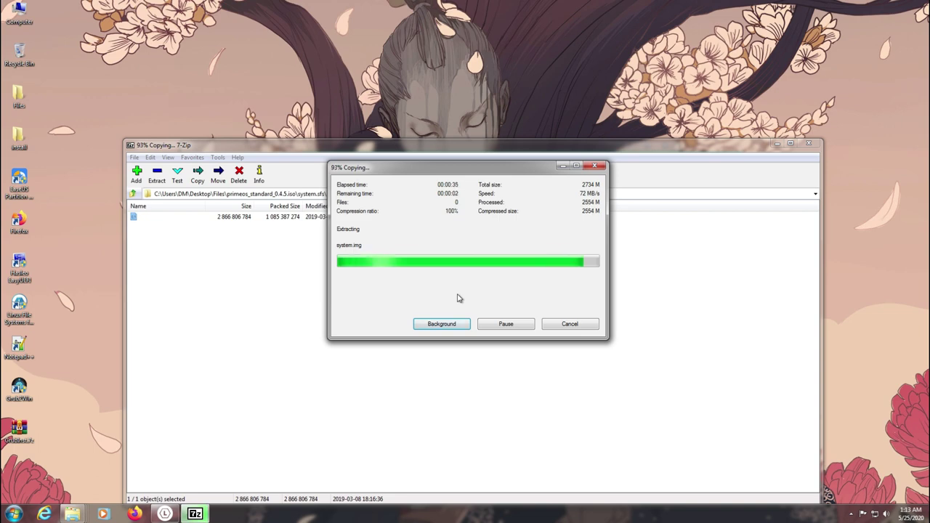
pyautogui.click(806, 147)
# - Add a data folder and an extensionless empty file named primeos to F:\primeos
pyautogui.click(216, 309)
pyautogui.doubleClick(557, 207)
pyautogui.doubleClick(290, 208)
pyautogui.hotkey('ctrl', 'shift', 'n')
pyautogui.write('data')
pyautogui.press('Return')
pyautogui.rightClick(342, 295)
pyautogui.click(501, 483)
pyautogui.hotkey('ctrl', 'a')
pyautogui.write('primeos')
pyautogui.press('Return')
pyautogui.press('Return')
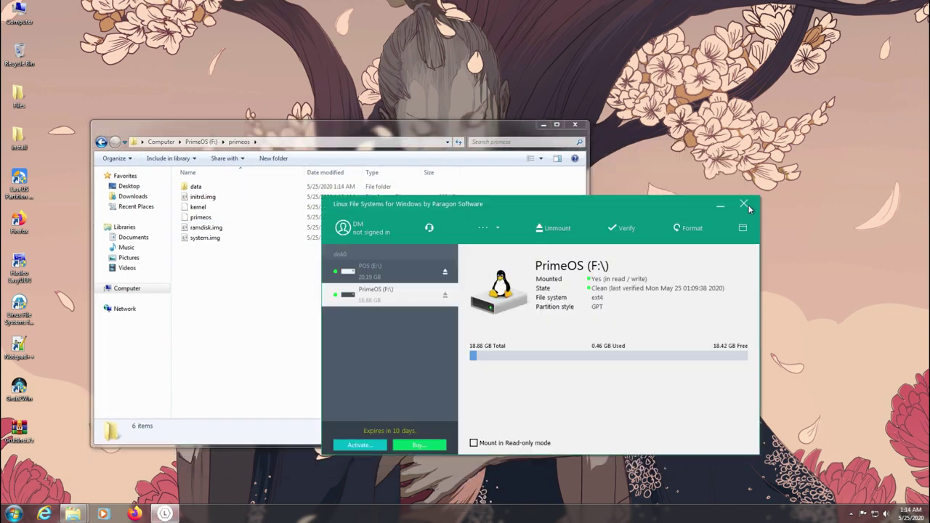
# - Close the Paragon Linux File Systems window and launch Grub2Win
pyautogui.click(747, 206)
pyautogui.moveTo(412, 141); pyautogui.dragTo(530, 133)
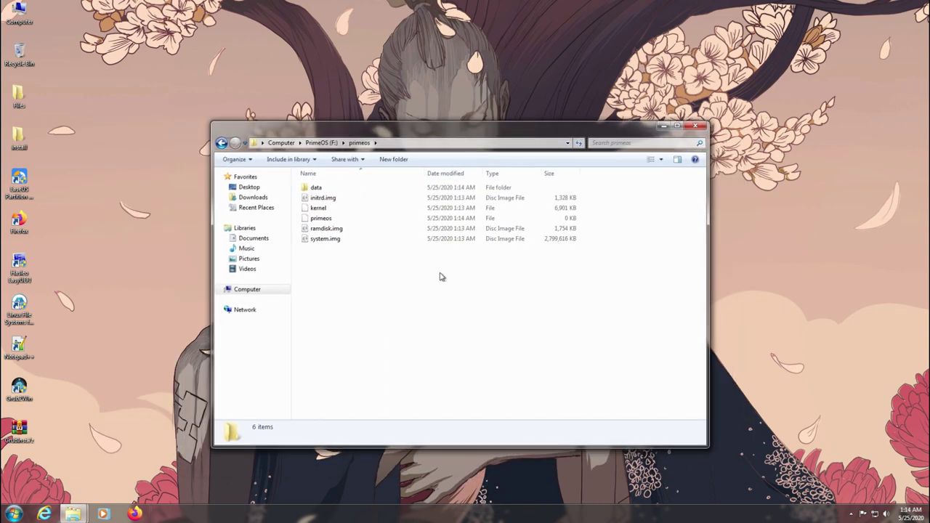
pyautogui.doubleClick(21, 388)
# - Run Grub2Win as admin and add a new custom code boot menu entry
pyautogui.click(534, 276)
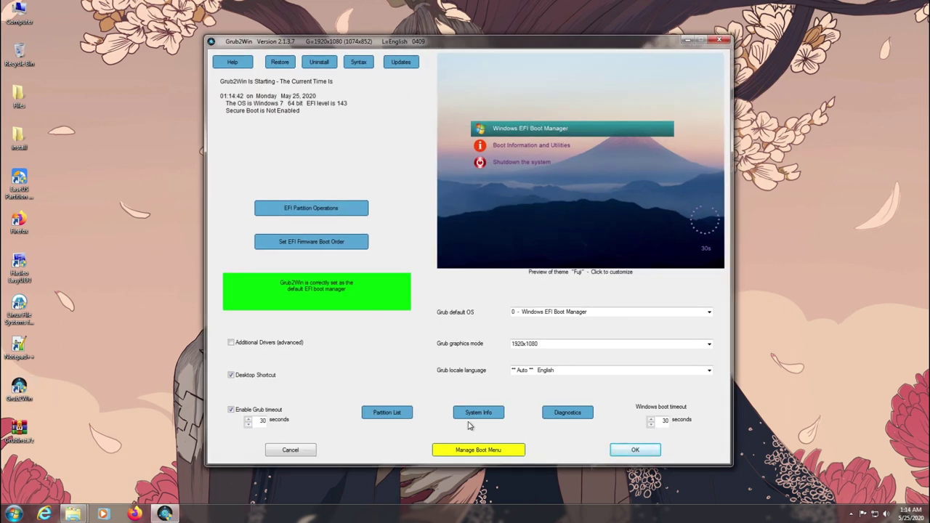
pyautogui.click(479, 450)
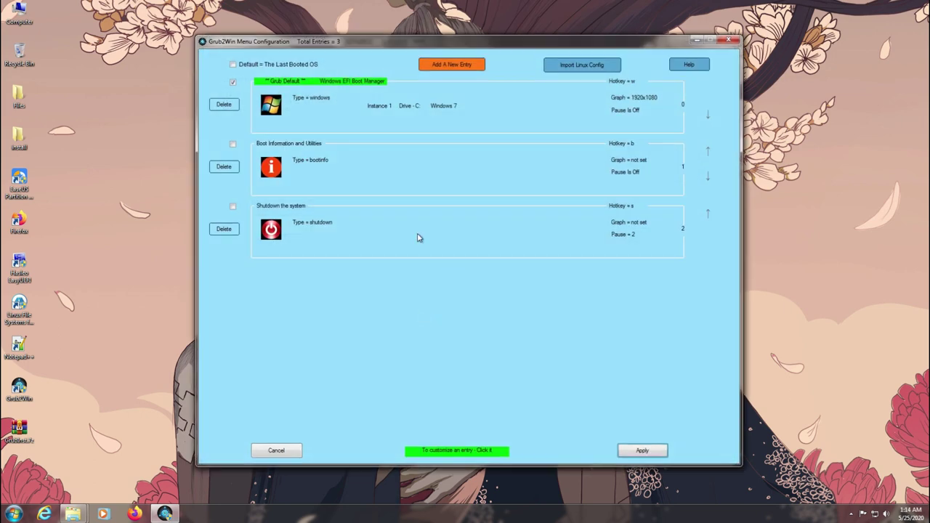
pyautogui.click(454, 64)
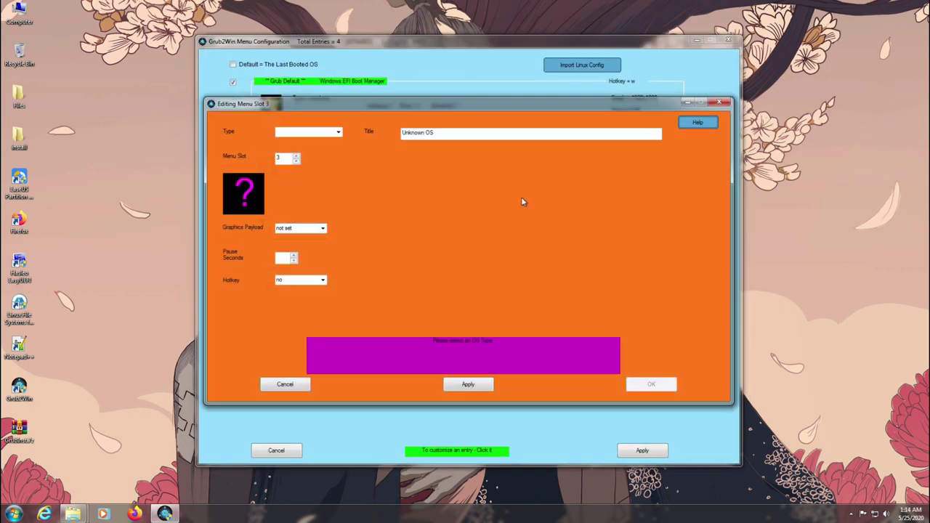
pyautogui.click(337, 133)
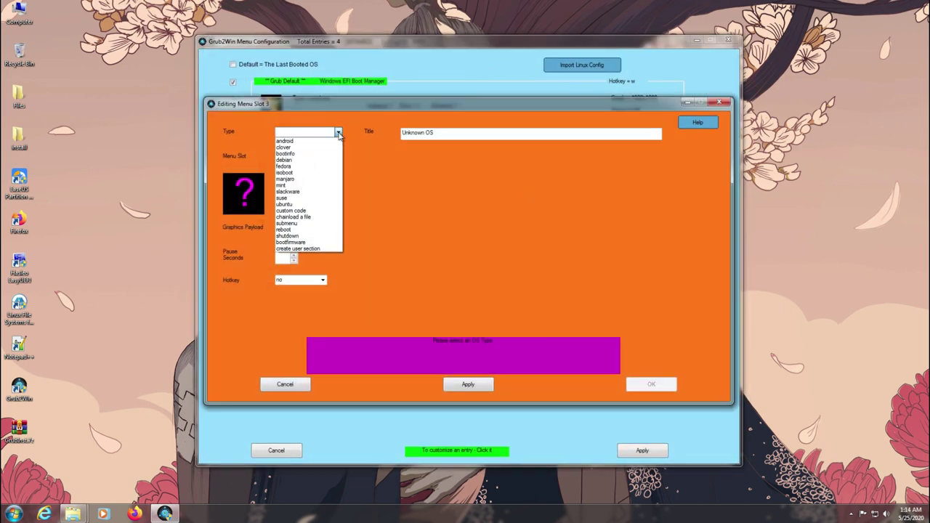
pyautogui.click(309, 214)
# - Title the entry POS, move it to menu slot 1, and set graphics payload 1920x1080
pyautogui.click(456, 132)
pyautogui.press('BackSpace')
pyautogui.press('BackSpace')
pyautogui.write('POS')
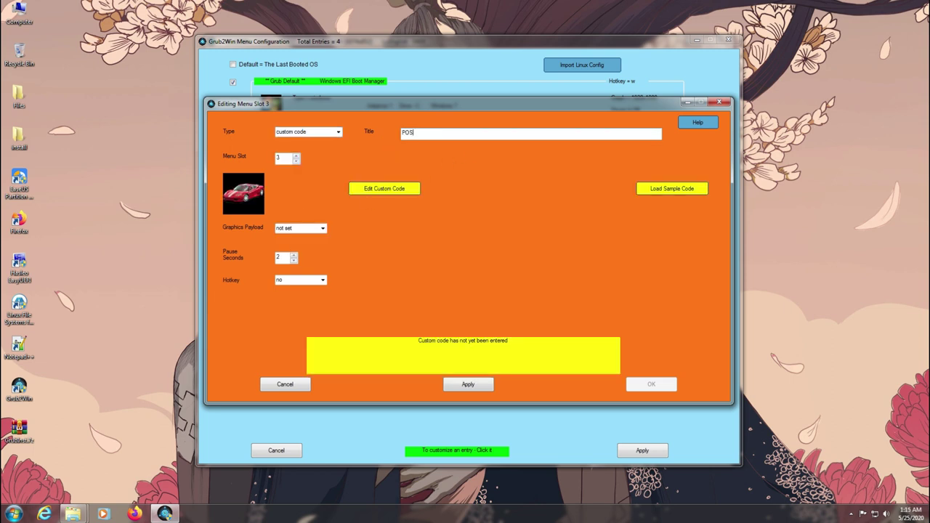
pyautogui.click(297, 161)
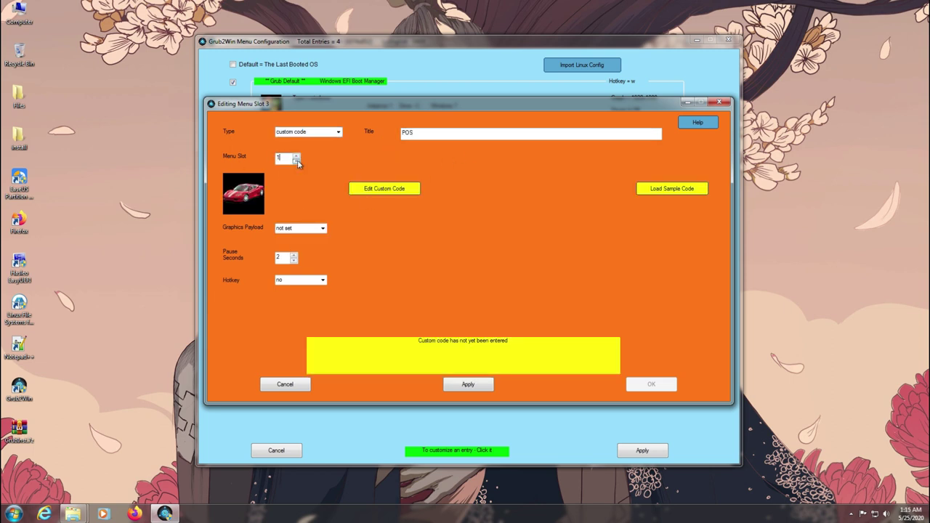
pyautogui.click(324, 229)
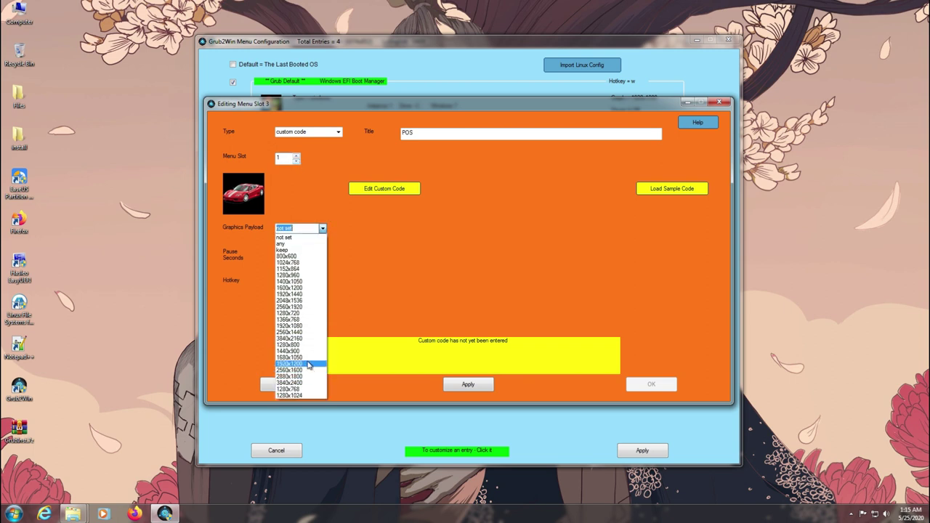
pyautogui.click(296, 325)
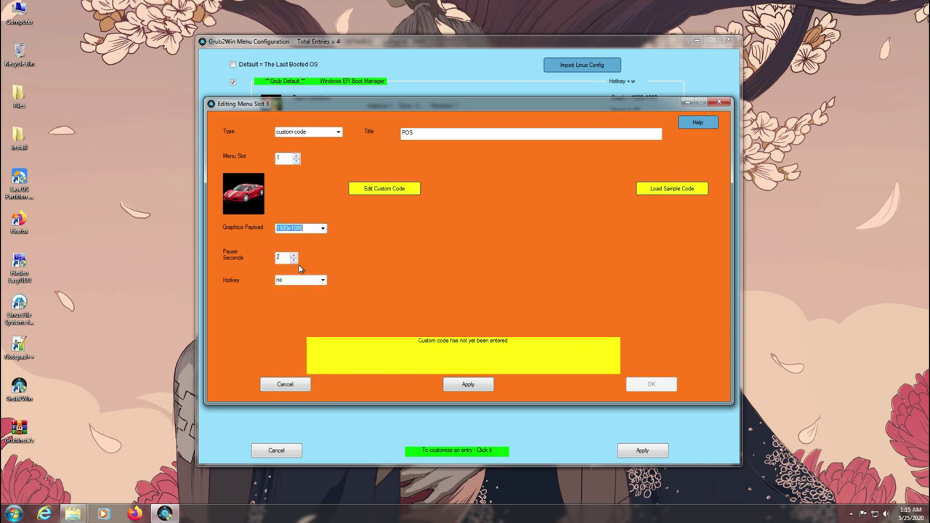
# - Set the pause to 0 seconds, open the custom code editor, and open Files\extra\DM Boot.txt
pyautogui.doubleClick(294, 261)
pyautogui.click(402, 190)
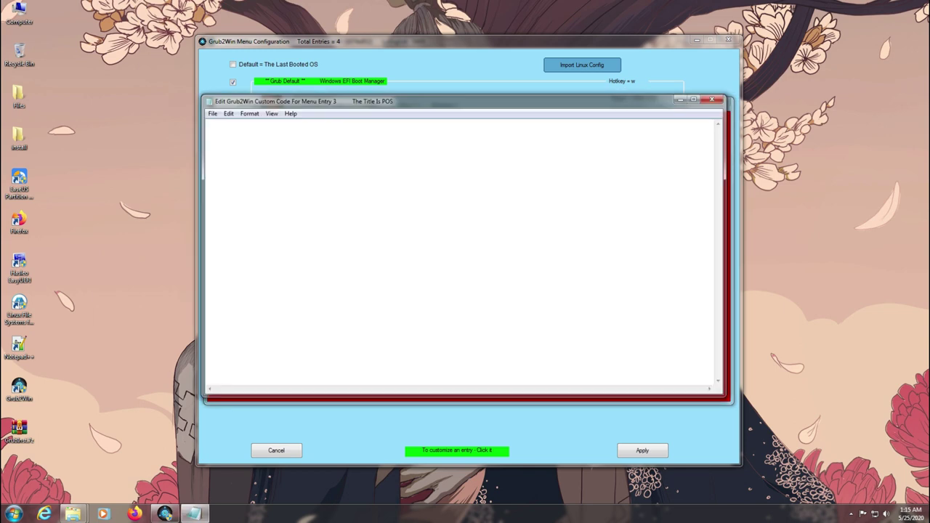
pyautogui.doubleClick(20, 99)
pyautogui.moveTo(481, 21); pyautogui.dragTo(505, 207)
pyautogui.doubleClick(313, 250)
pyautogui.doubleClick(329, 254)
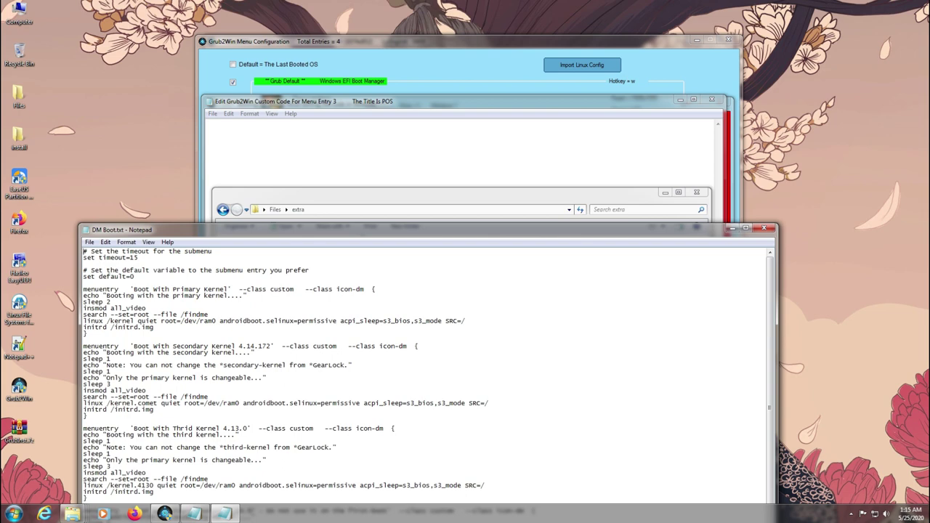
# - Copy the first entry's search, linux and initrd lines into the POS custom code
pyautogui.moveTo(83, 314); pyautogui.dragTo(155, 328)
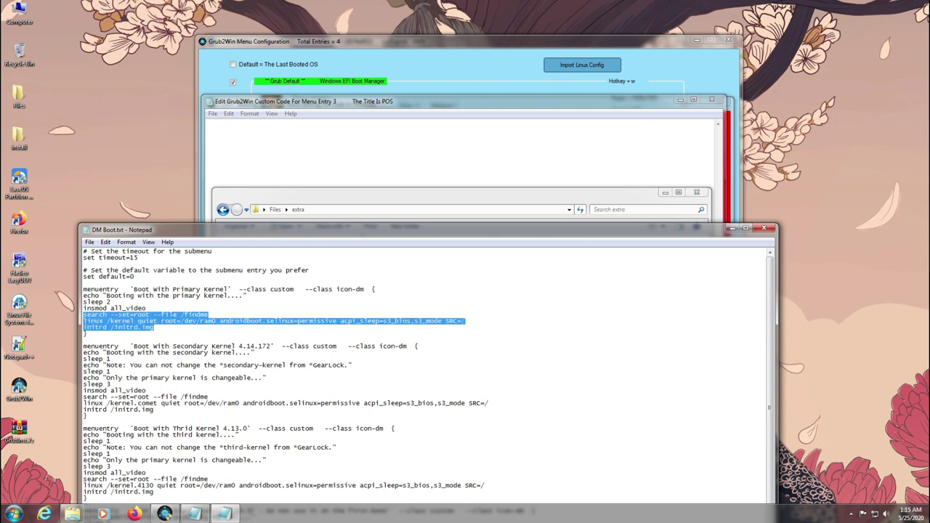
pyautogui.hotkey('ctrl', 'c')
pyautogui.click(447, 202)
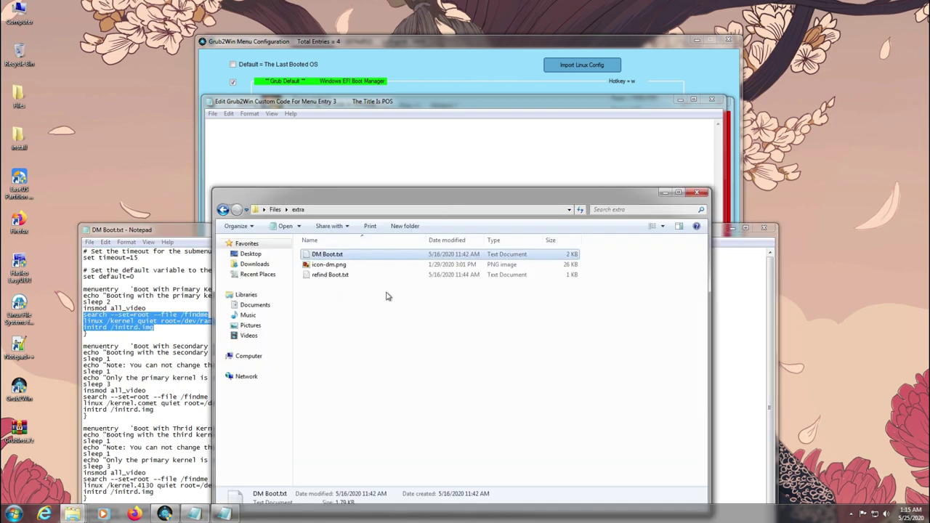
pyautogui.click(407, 153)
pyautogui.hotkey('ctrl', 'v')
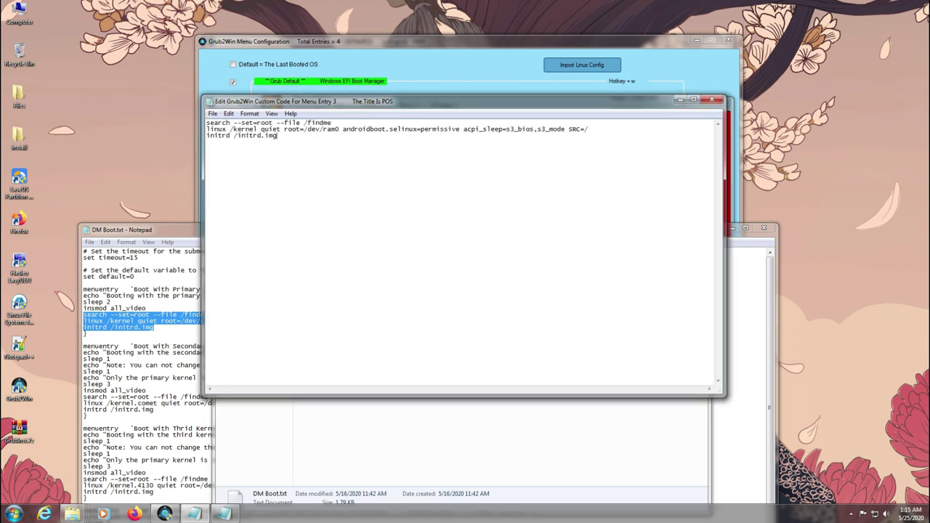
# - Close DM Boot.txt and browse to E:\pos to check the folder's full path
pyautogui.click(764, 227)
pyautogui.click(535, 435)
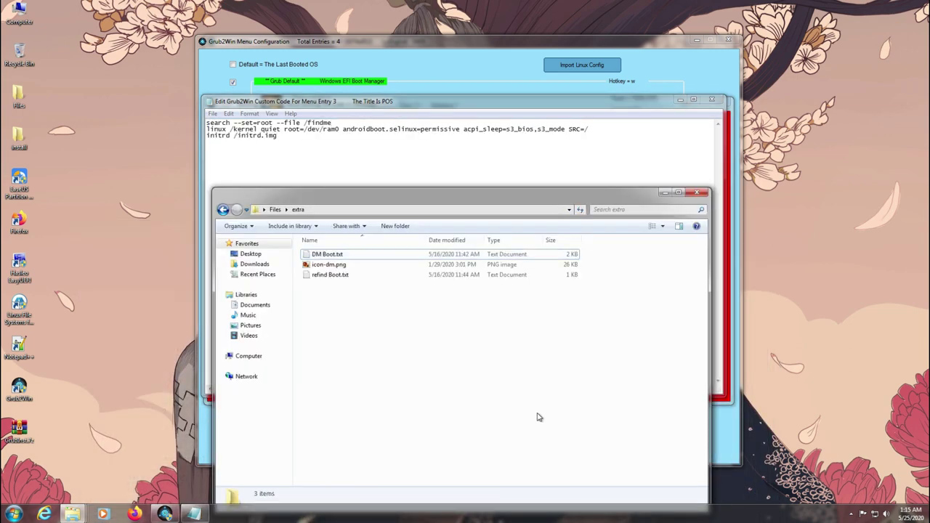
pyautogui.click(247, 358)
pyautogui.doubleClick(574, 263)
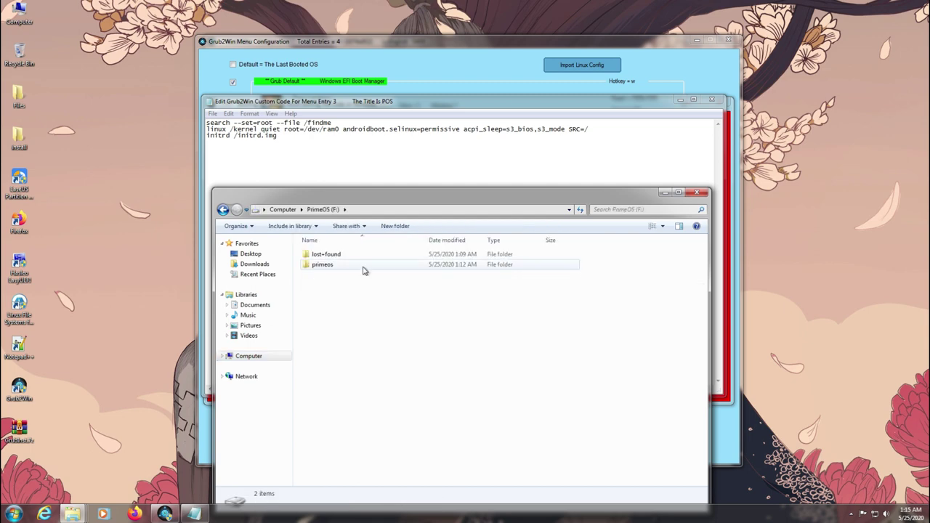
pyautogui.click(222, 210)
pyautogui.doubleClick(457, 261)
pyautogui.doubleClick(363, 266)
pyautogui.moveTo(453, 202); pyautogui.dragTo(237, 150)
pyautogui.moveTo(402, 106); pyautogui.dragTo(467, 211)
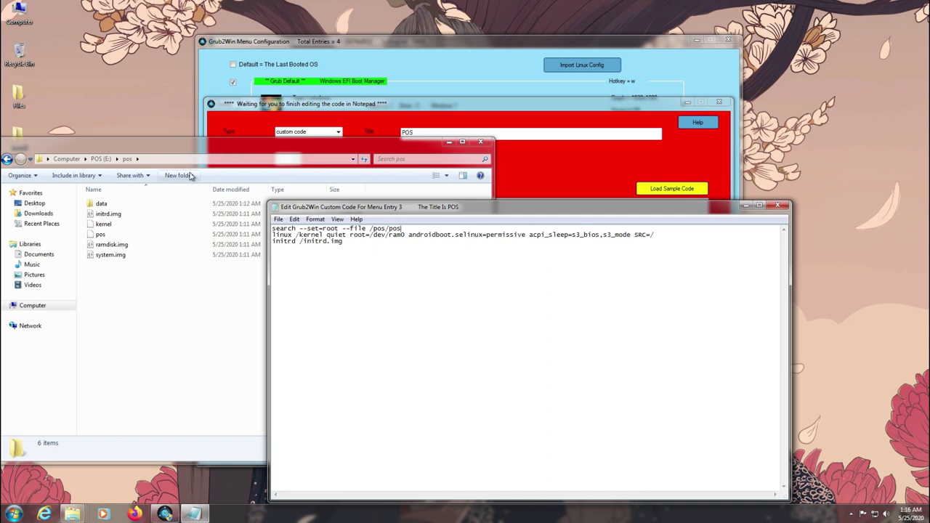
pyautogui.click(92, 161)
# - Prefix the custom code paths with /pos/, save, and close the editor
pyautogui.hotkey('alt', 'Tab')
pyautogui.write('pos/')
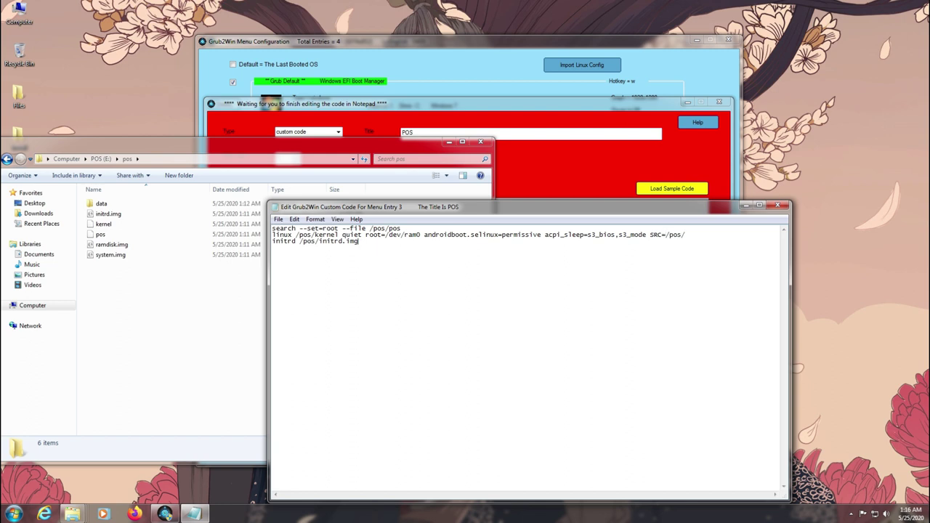
pyautogui.hotkey('ctrl', 's')
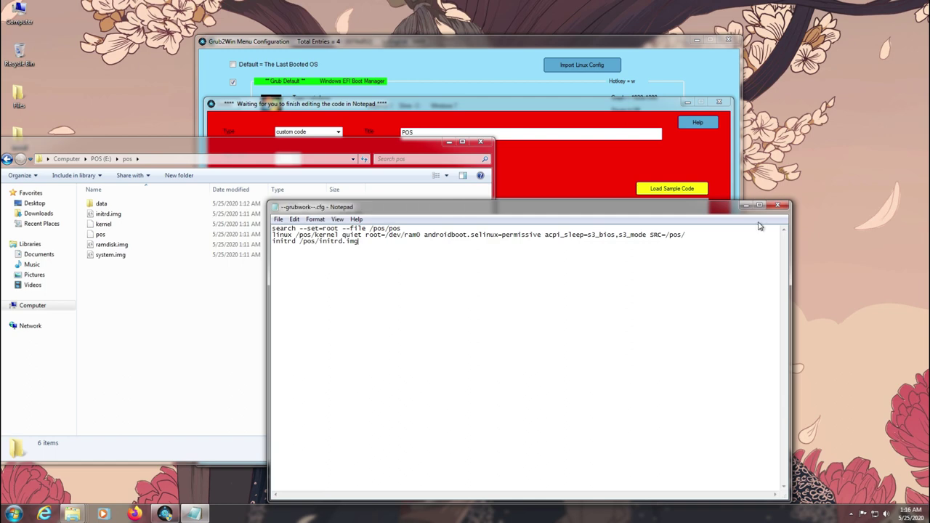
pyautogui.click(777, 206)
pyautogui.press('Return')
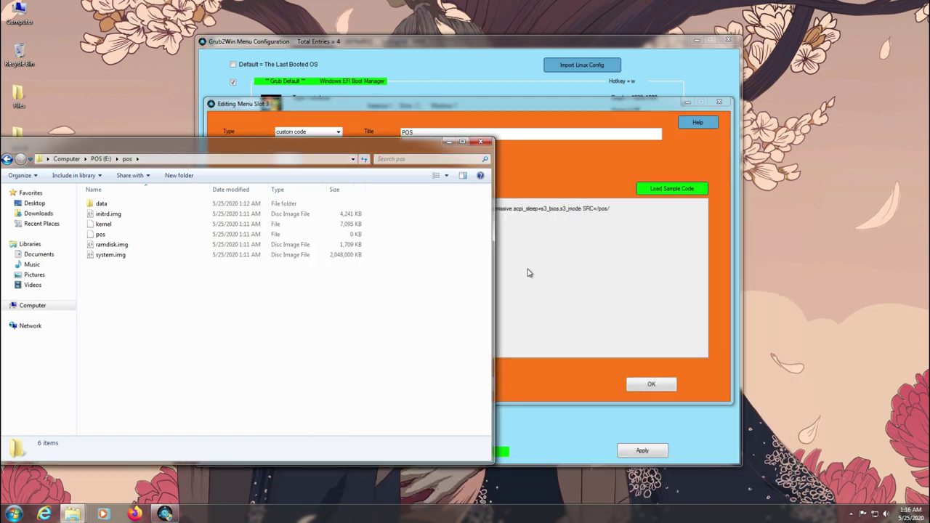
# - Give the POS entry the grub2win icon and confirm the finished entry
pyautogui.click(529, 273)
pyautogui.click(250, 190)
pyautogui.click(676, 203)
pyautogui.click(640, 424)
pyautogui.click(652, 385)
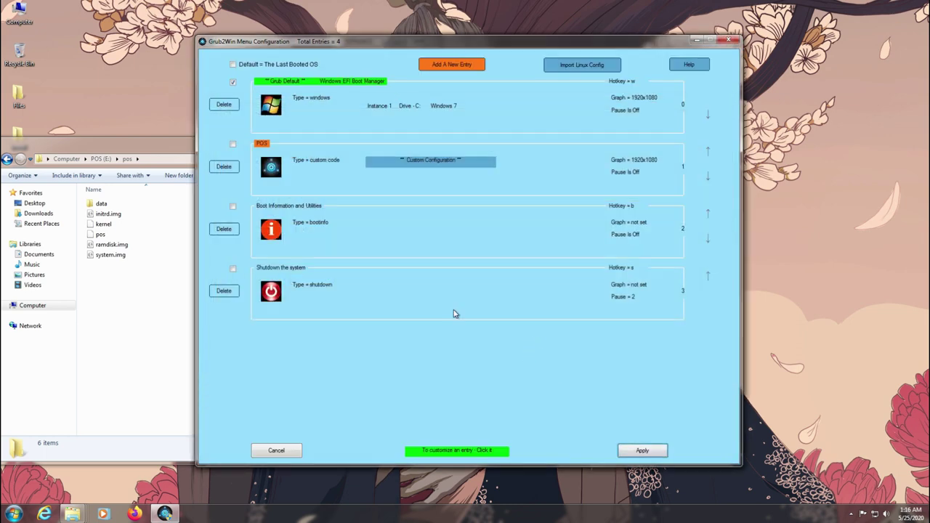
# - Add a custom code entry PrimeOS in slot 2 at 1920x1080 and open its custom code
pyautogui.click(452, 64)
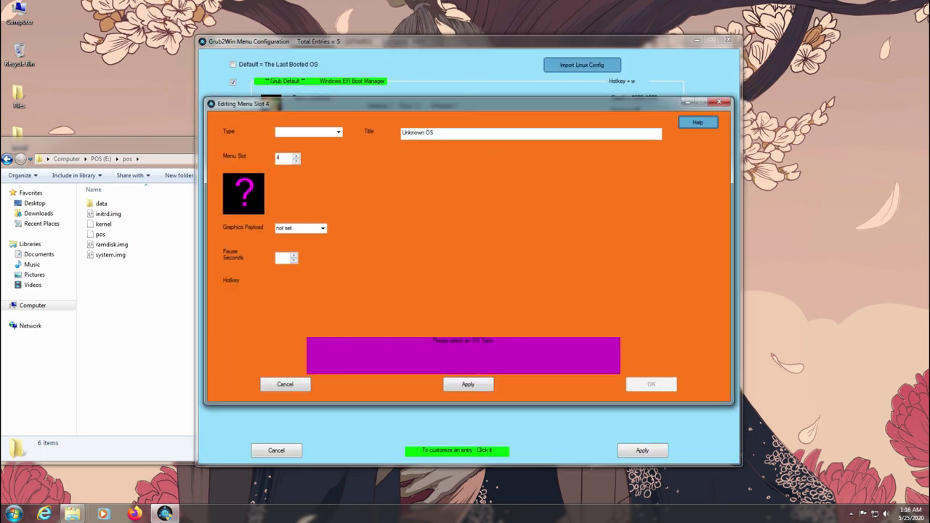
pyautogui.click(338, 131)
pyautogui.click(309, 209)
pyautogui.press('Tab')
pyautogui.write('P')
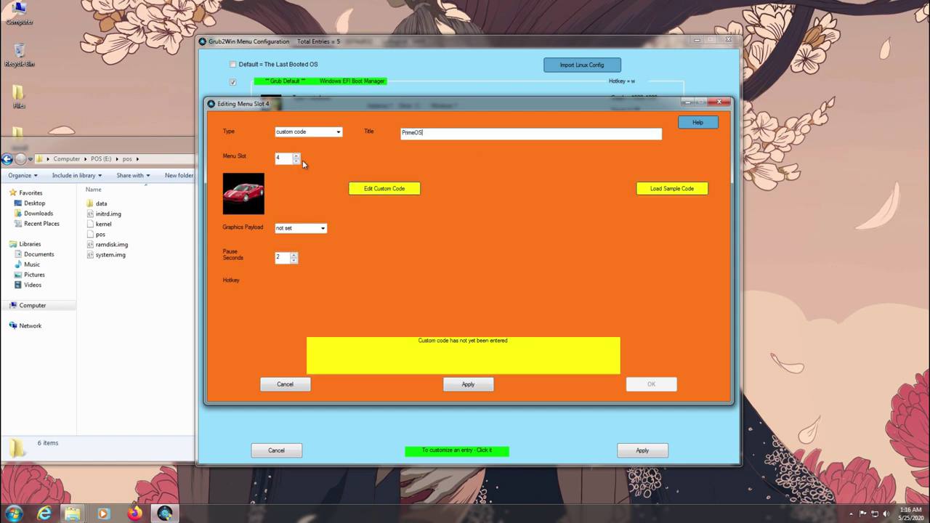
pyautogui.doubleClick(295, 162)
pyautogui.click(323, 228)
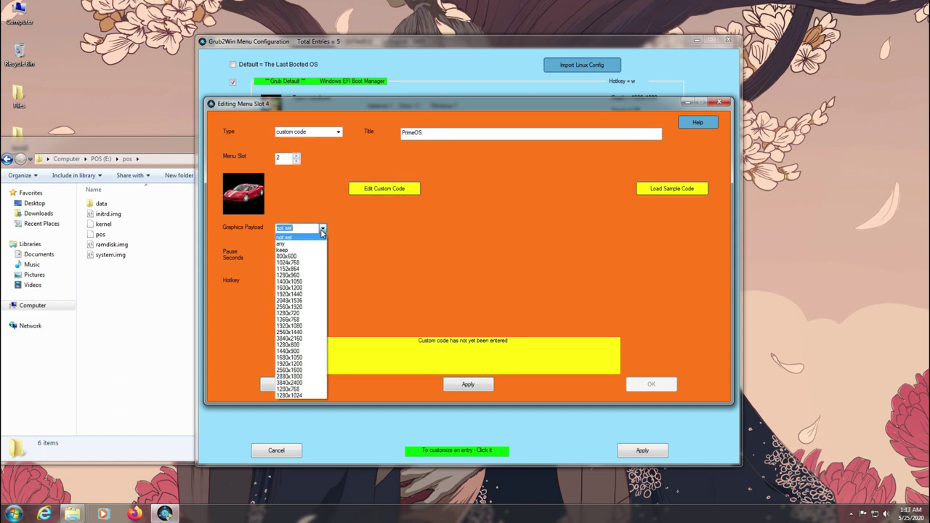
pyautogui.click(298, 326)
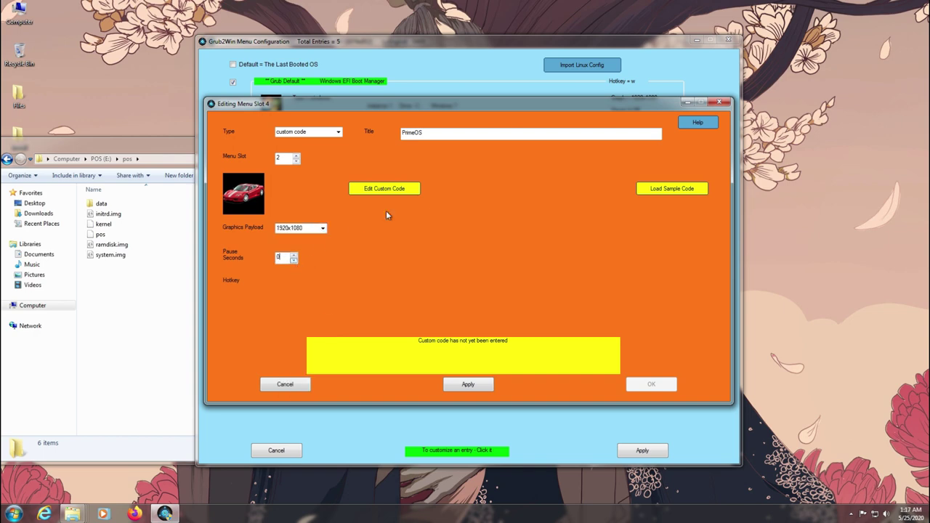
pyautogui.click(392, 192)
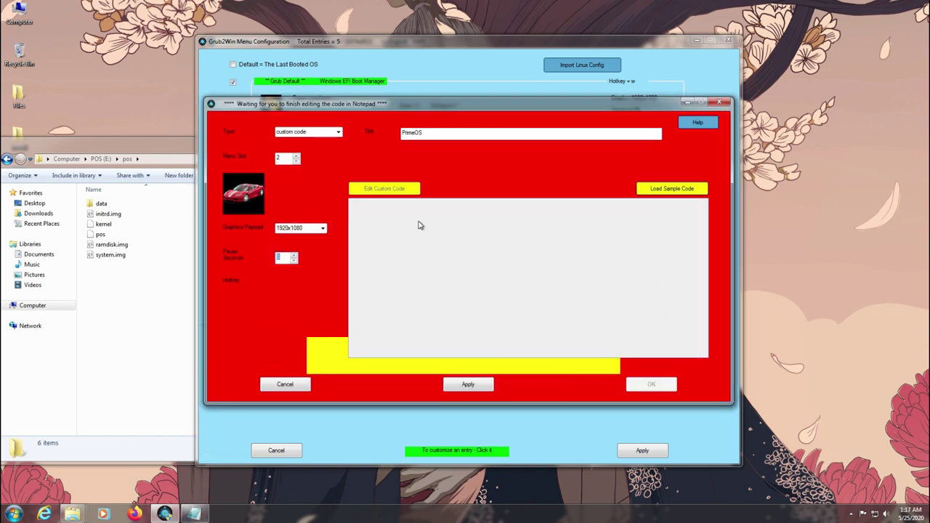
pyautogui.click(193, 514)
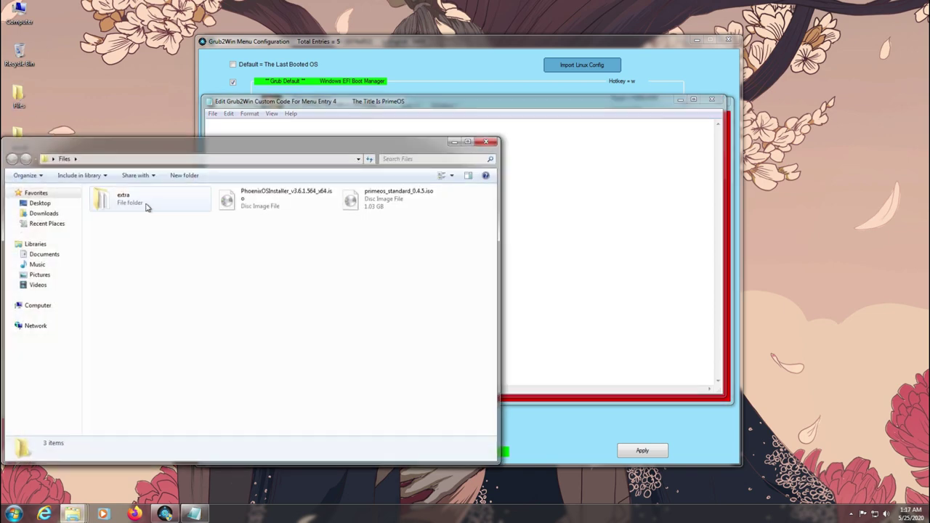
# - Paste the first entry's search/linux/initrd lines from DM Boot.txt into the PrimeOS custom code
pyautogui.doubleClick(141, 205)
pyautogui.doubleClick(131, 204)
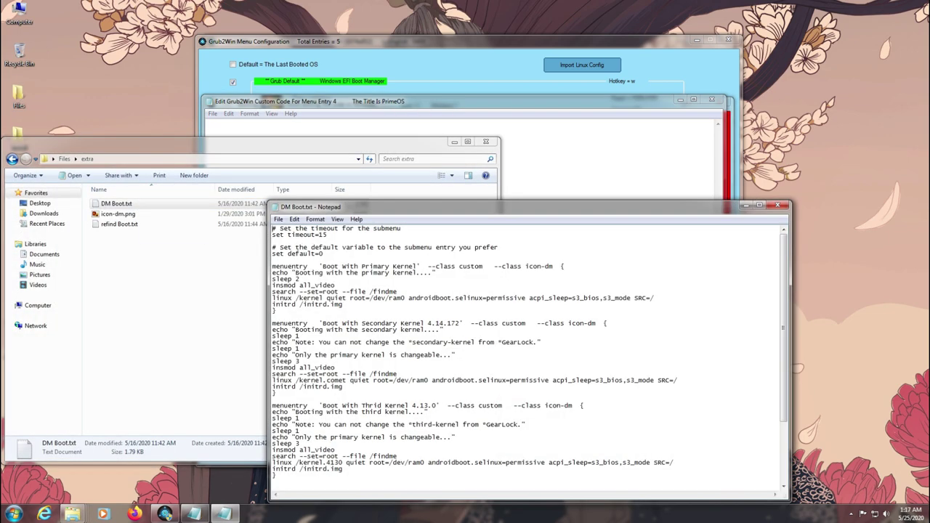
pyautogui.moveTo(273, 291); pyautogui.dragTo(343, 304)
pyautogui.click(777, 206)
pyautogui.click(485, 141)
pyautogui.hotkey('ctrl', 'v')
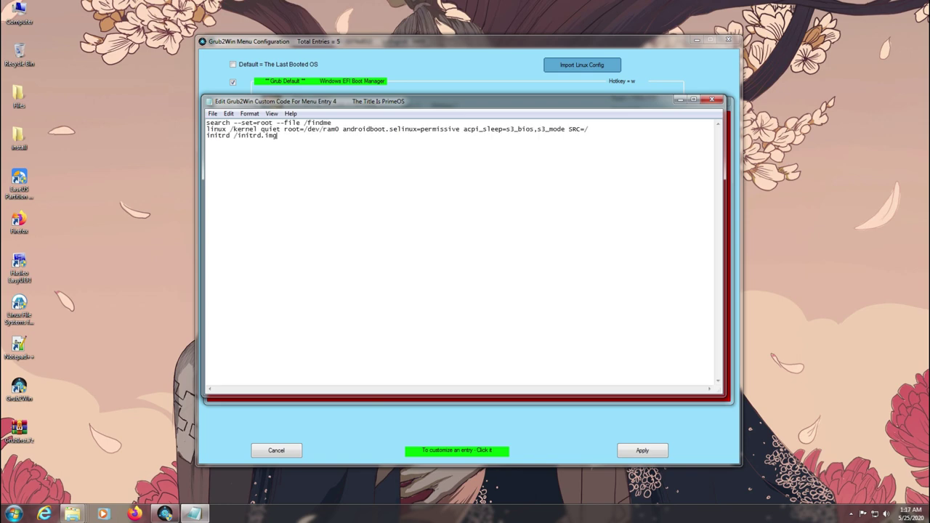
# - Prefix the boot line paths with /primeos, taken from the PrimeOS drive's folder path
pyautogui.doubleClick(9, 23)
pyautogui.doubleClick(364, 211)
pyautogui.doubleClick(317, 214)
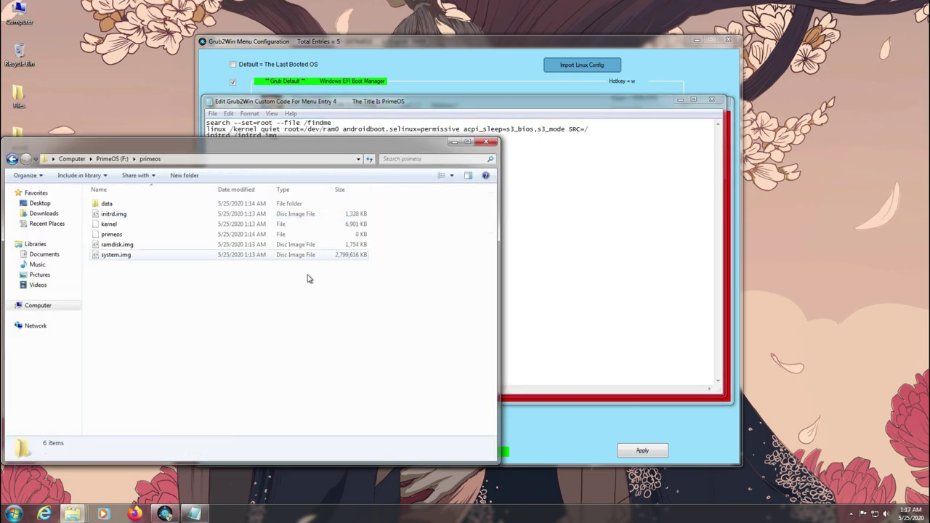
pyautogui.click(221, 160)
pyautogui.press('Escape')
pyautogui.click(509, 265)
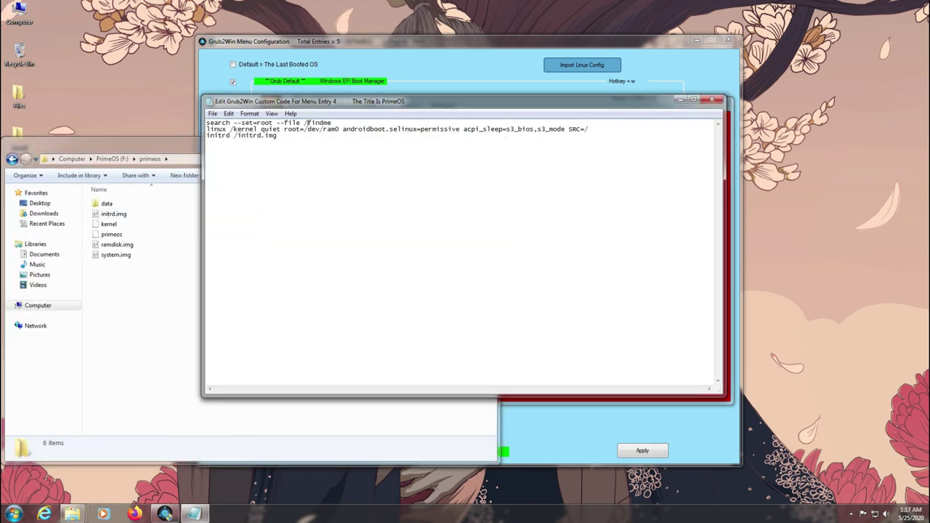
pyautogui.write('rimeos/')
pyautogui.click(229, 129)
pyautogui.hotkey('ctrl', 'v')
pyautogui.hotkey('ctrl', 'v')
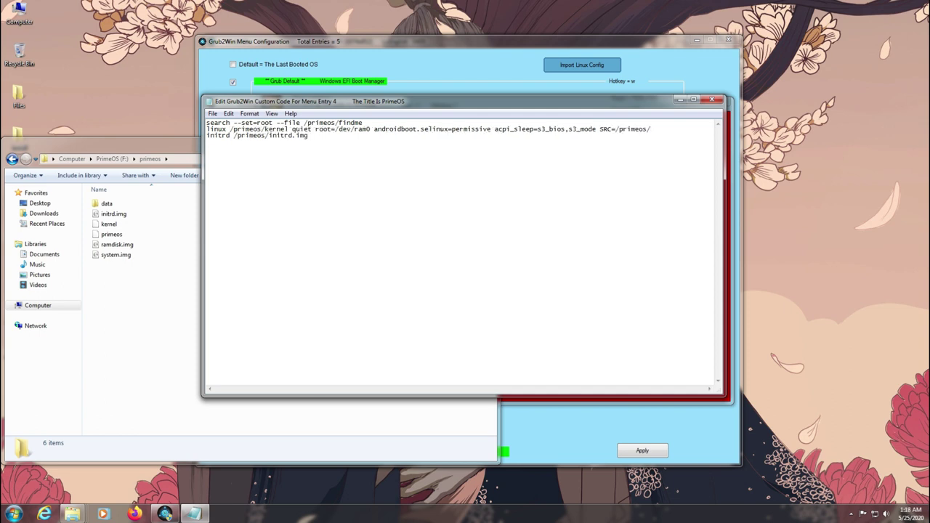
# - Save the custom code and close the editor, acknowledging the syntax check message
pyautogui.hotkey('ctrl', 's')
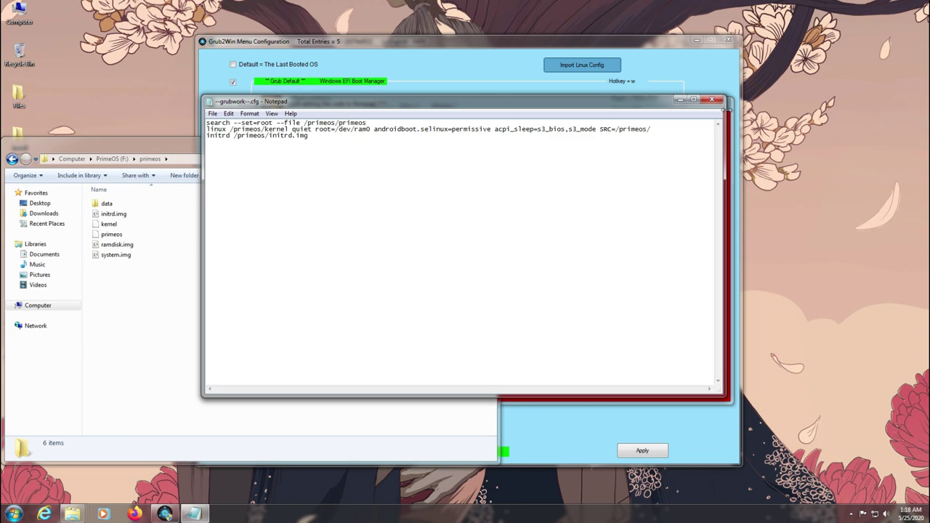
pyautogui.click(712, 99)
pyautogui.click(544, 314)
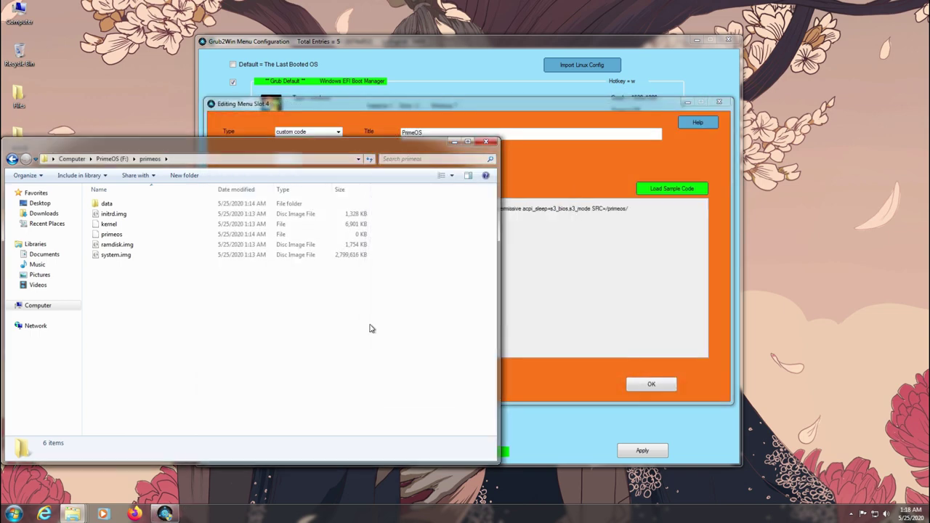
pyautogui.click(485, 142)
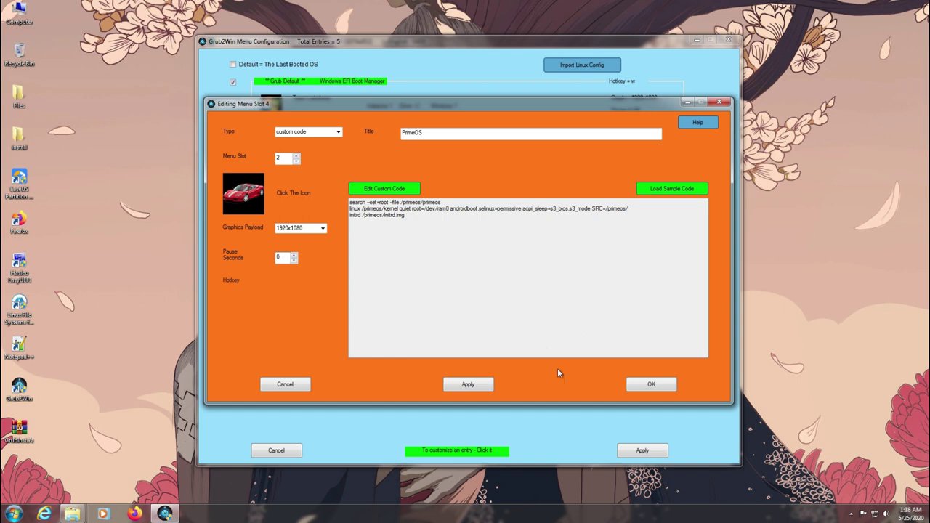
# - Confirm the PrimeOS entry and apply the updated Grub2Win boot menu
pyautogui.click(651, 384)
pyautogui.click(639, 449)
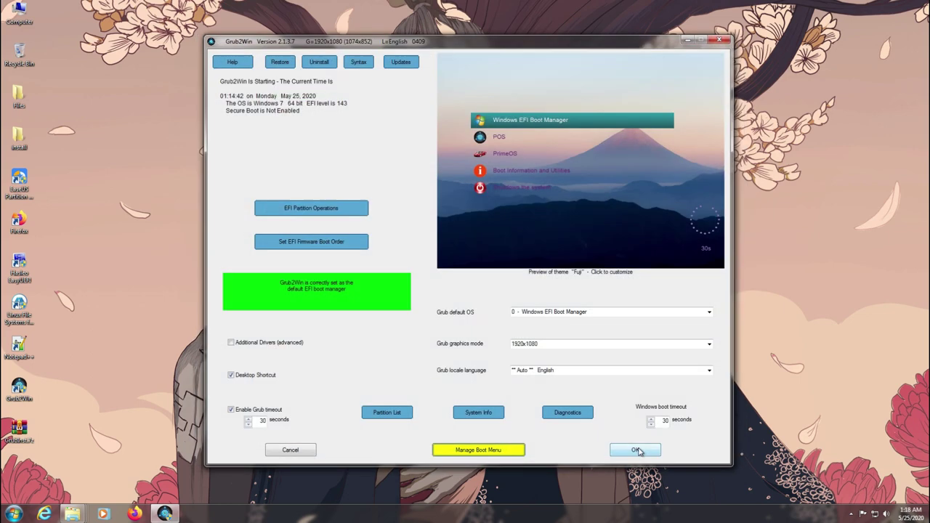
pyautogui.click(643, 455)
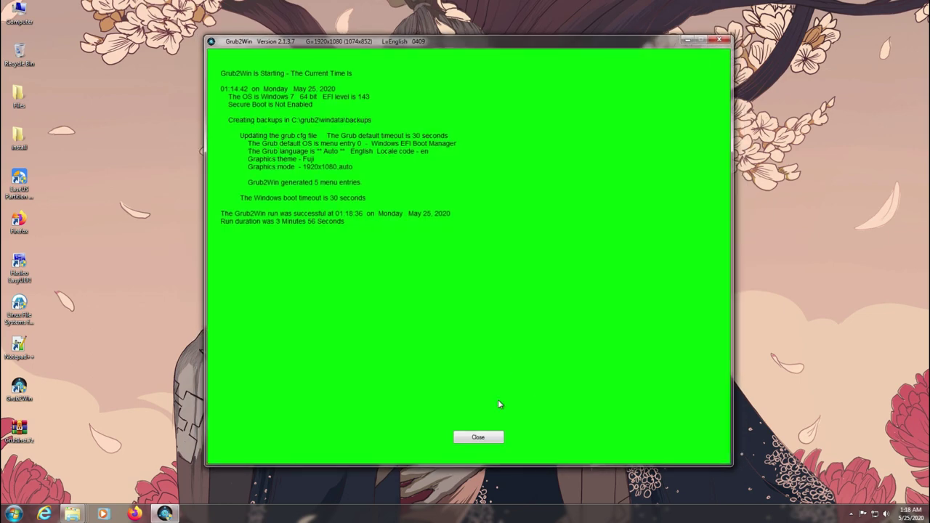
pyautogui.click(481, 435)
# - Unmount the POS (E:) volume in Linux File Systems for Windows
pyautogui.click(694, 126)
pyautogui.moveTo(73, 513)
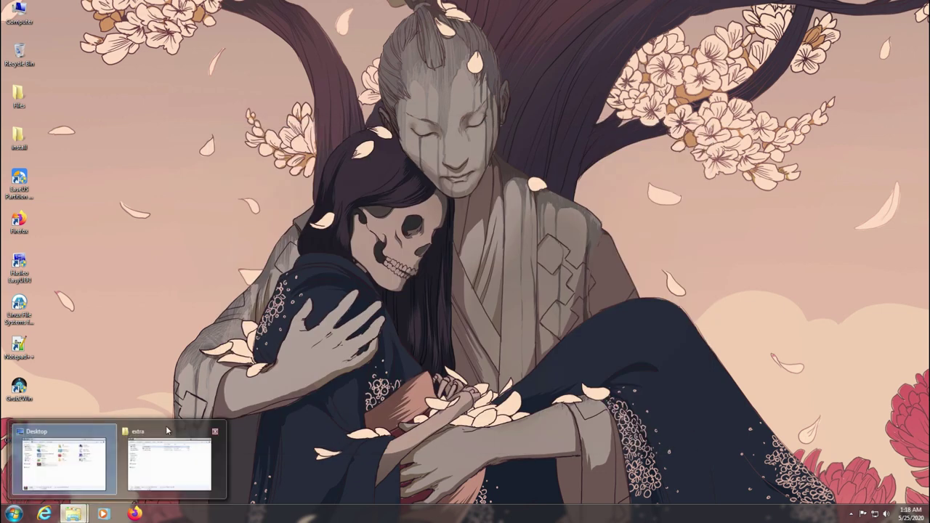
pyautogui.click(120, 432)
pyautogui.doubleClick(18, 302)
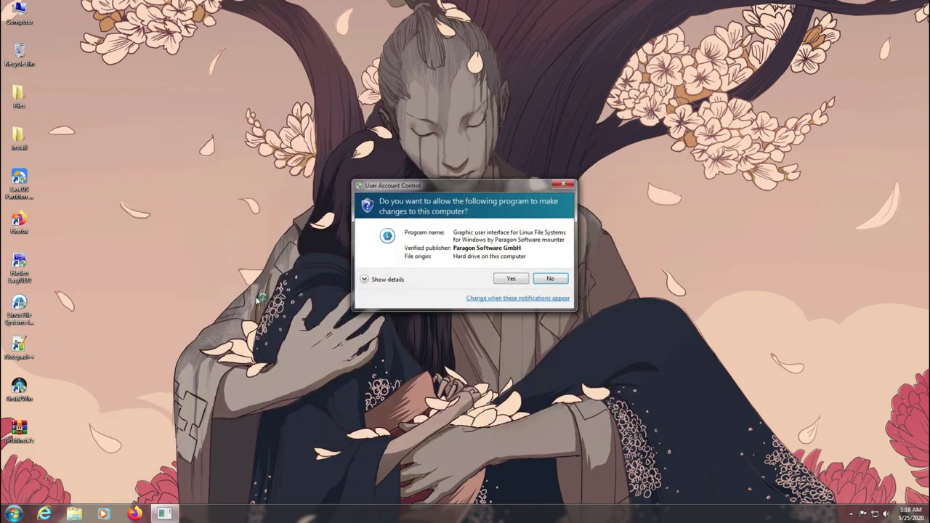
pyautogui.click(529, 277)
pyautogui.click(371, 269)
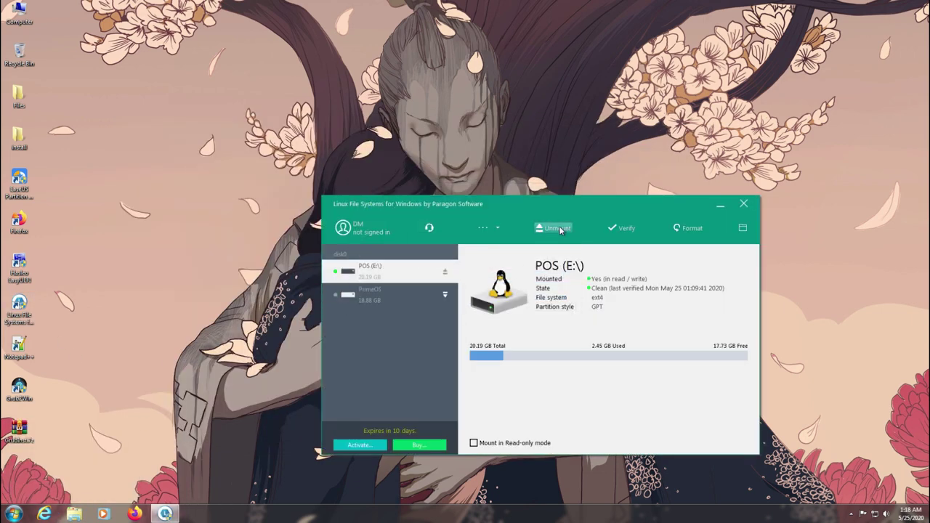
pyautogui.click(622, 227)
pyautogui.click(543, 369)
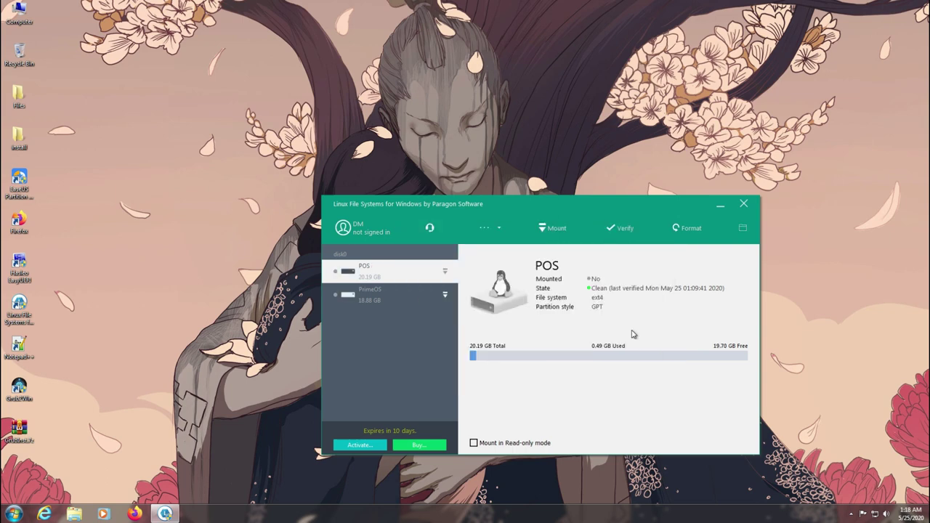
# - Leave the PrimeOS volume unmounted and close Linux File Systems for Windows
pyautogui.click(369, 292)
pyautogui.click(622, 228)
pyautogui.click(540, 368)
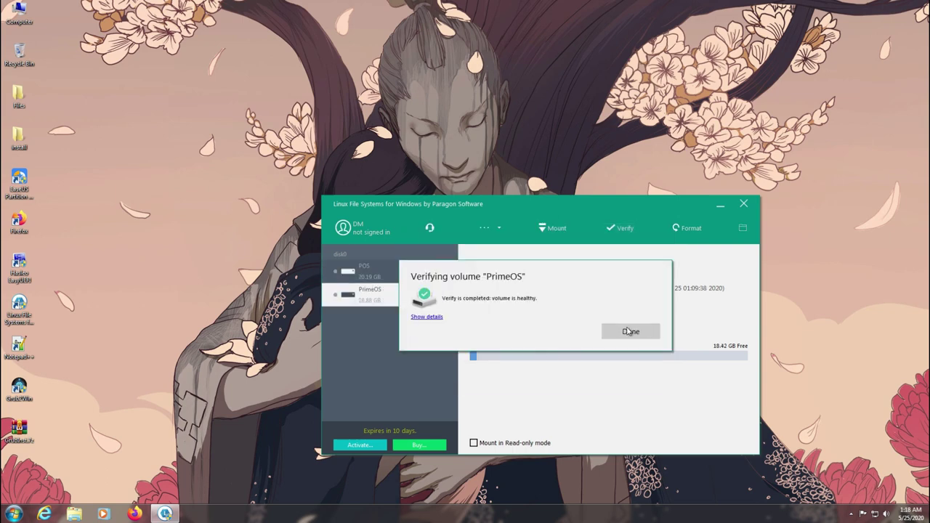
pyautogui.click(743, 203)
# - Restart Windows from the Start menu's shutdown options
pyautogui.click(13, 513)
pyautogui.click(171, 488)
pyautogui.click(195, 473)
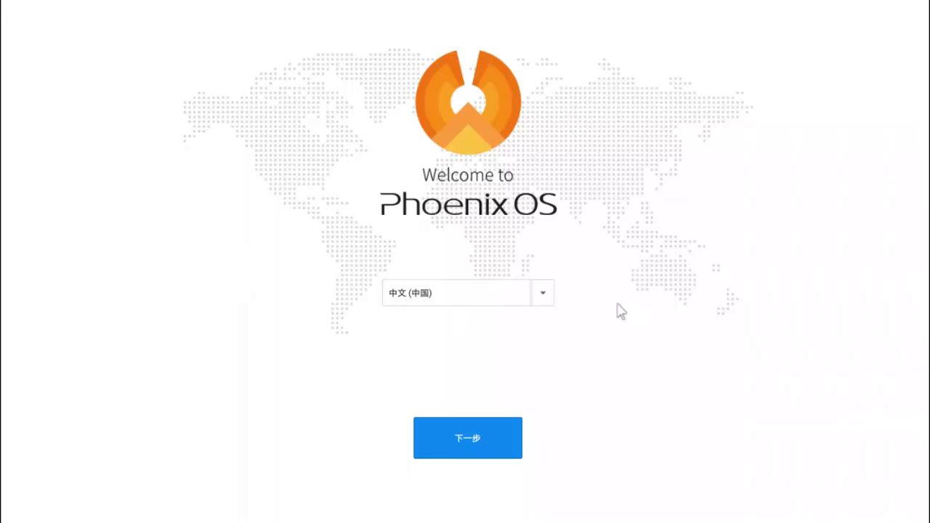
# - Complete Phoenix OS first-run setup in English (United States), accepting the license and skipping network
pyautogui.click(544, 298)
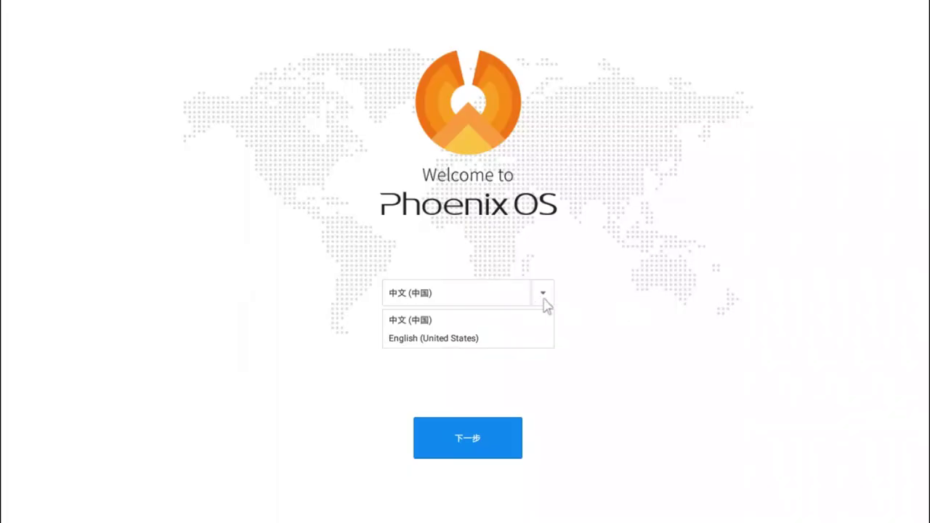
pyautogui.click(443, 338)
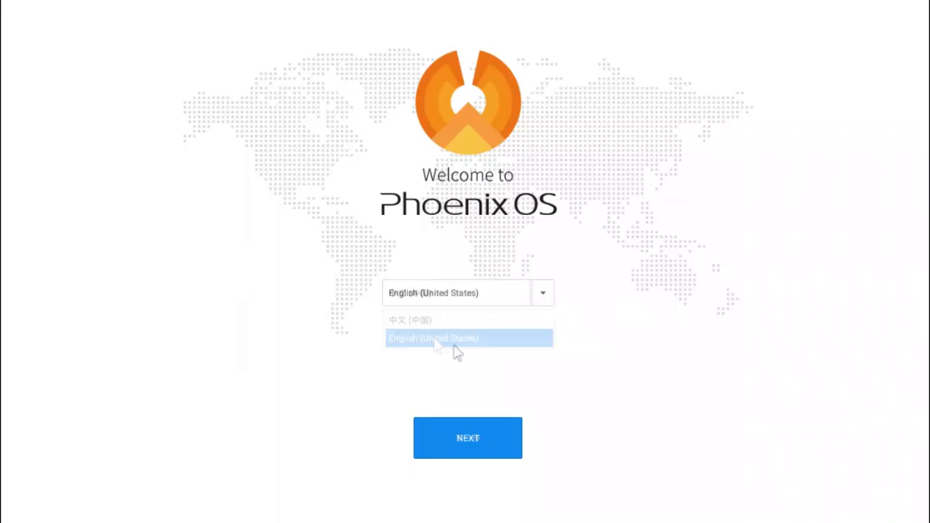
pyautogui.click(490, 446)
pyautogui.click(539, 471)
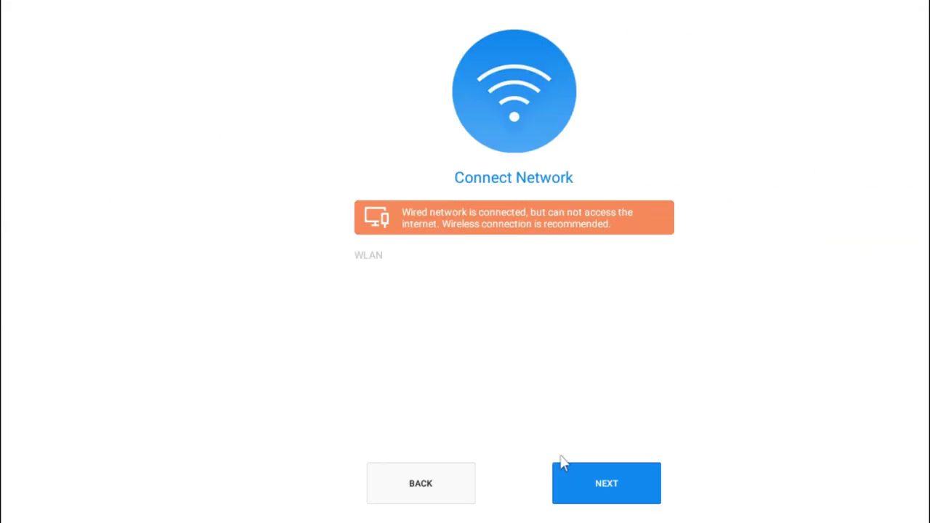
pyautogui.click(569, 479)
pyautogui.click(553, 485)
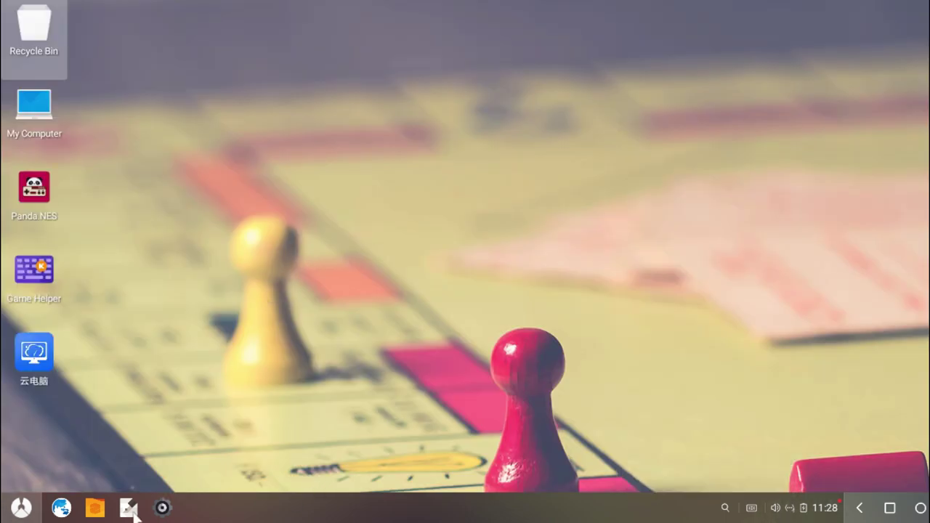
# - Check version 3.6.1.64 in Settings > About tablet, then bring up the power options
pyautogui.click(21, 507)
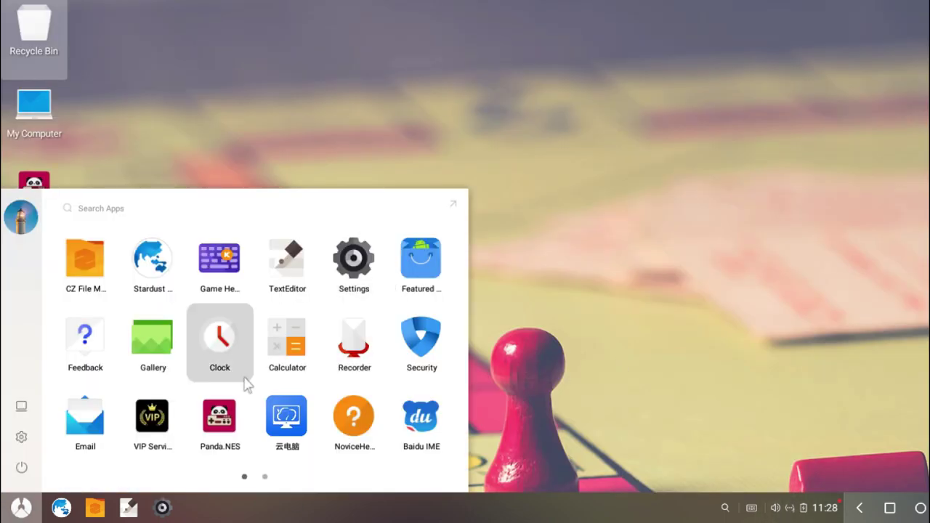
pyautogui.scroll(-1, 245, 384)
pyautogui.scroll(1, 247, 388)
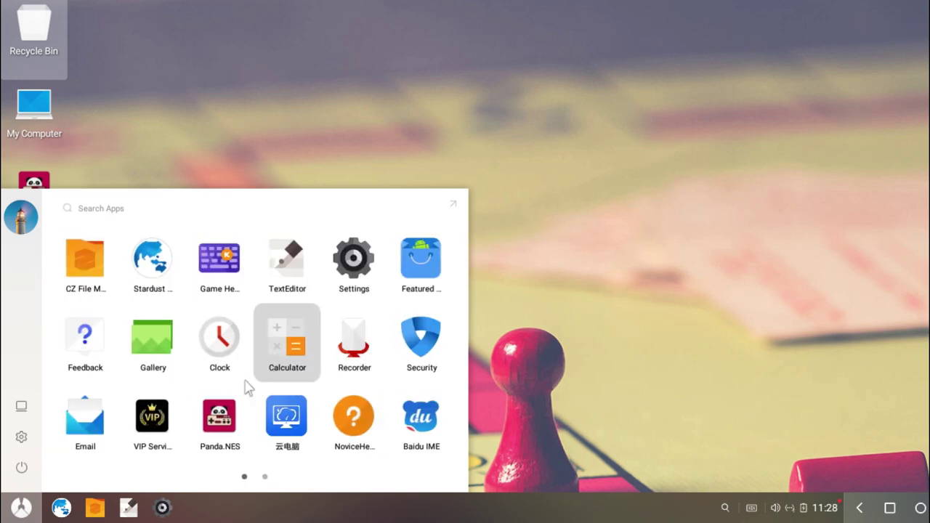
pyautogui.click(381, 263)
pyautogui.click(448, 386)
pyautogui.scroll(-3, 330, 317)
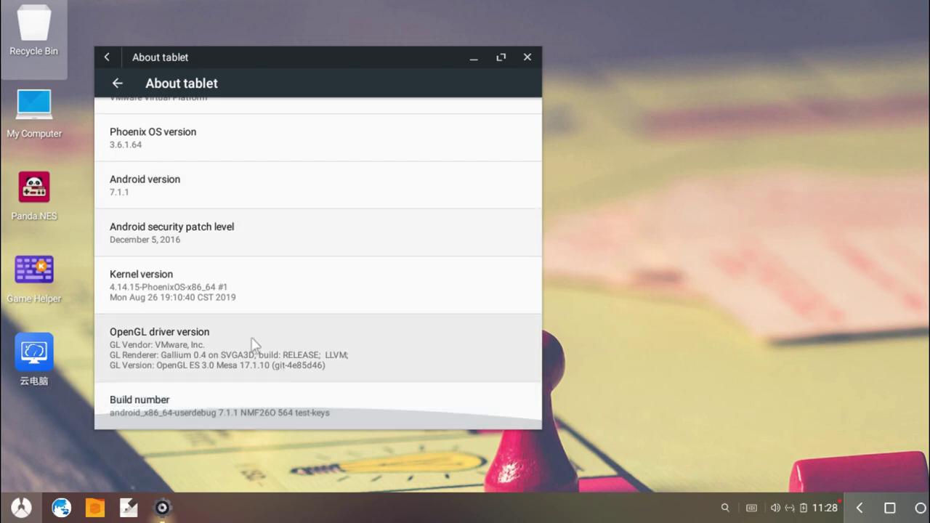
pyautogui.scroll(3, 232, 327)
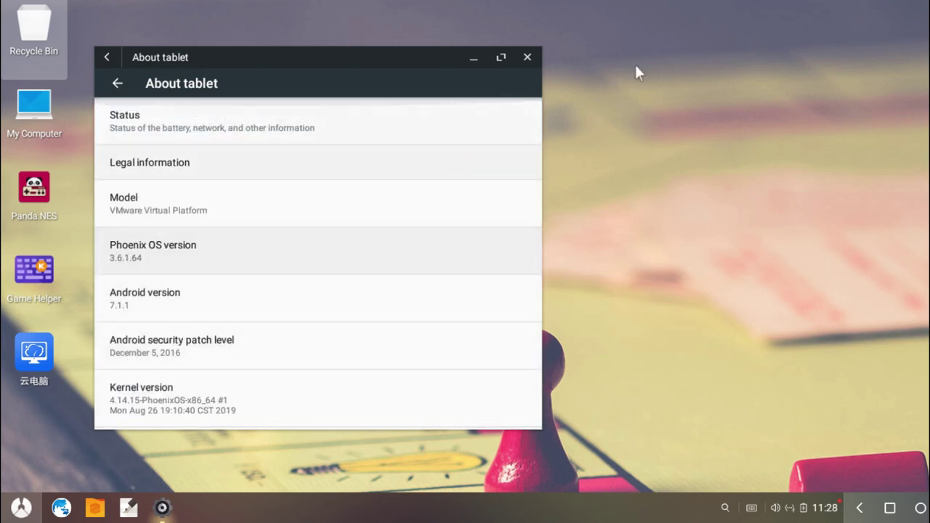
pyautogui.click(526, 58)
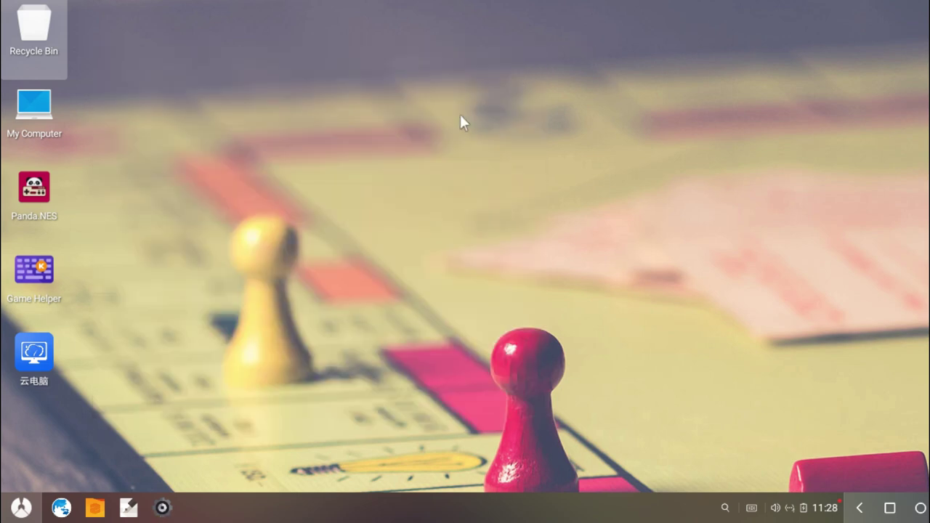
pyautogui.click(21, 508)
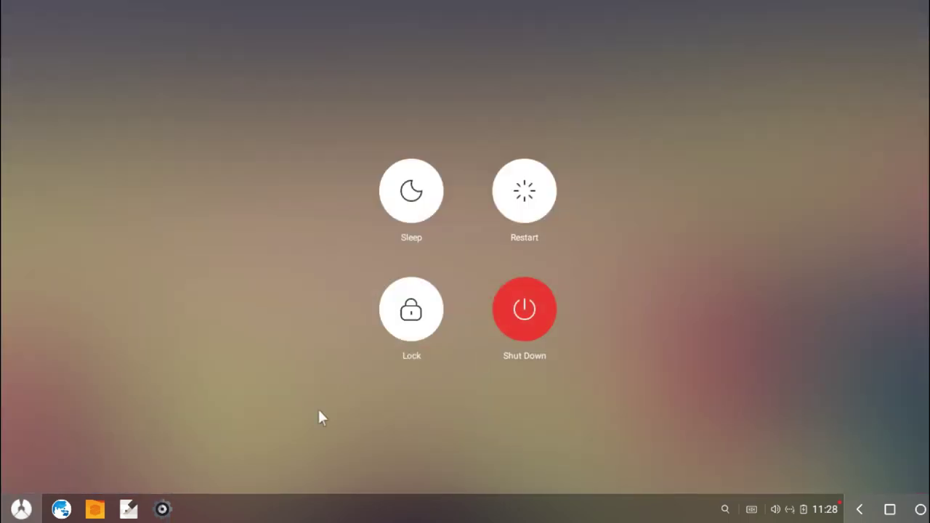